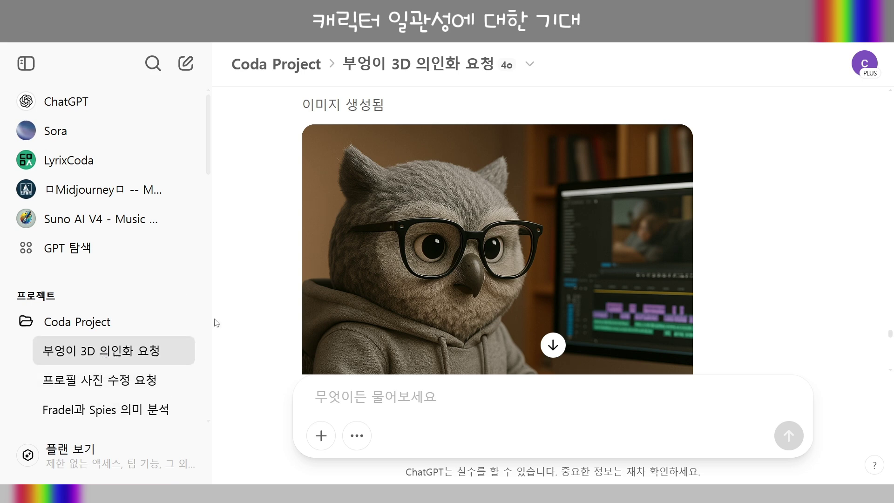
scroll(186, 321, down, 2)
scroll(242, 321, up, 4)
scroll(146, 313, up, 2)
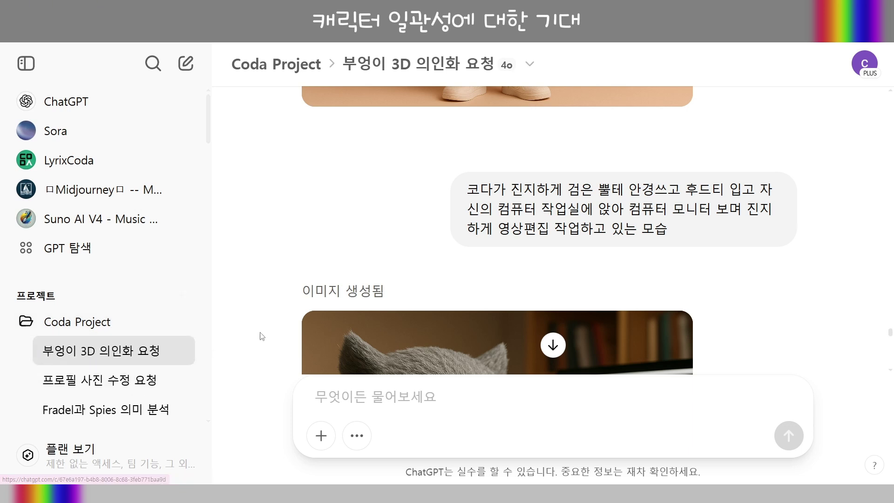
scroll(262, 336, down, 2)
scroll(261, 336, down, 2)
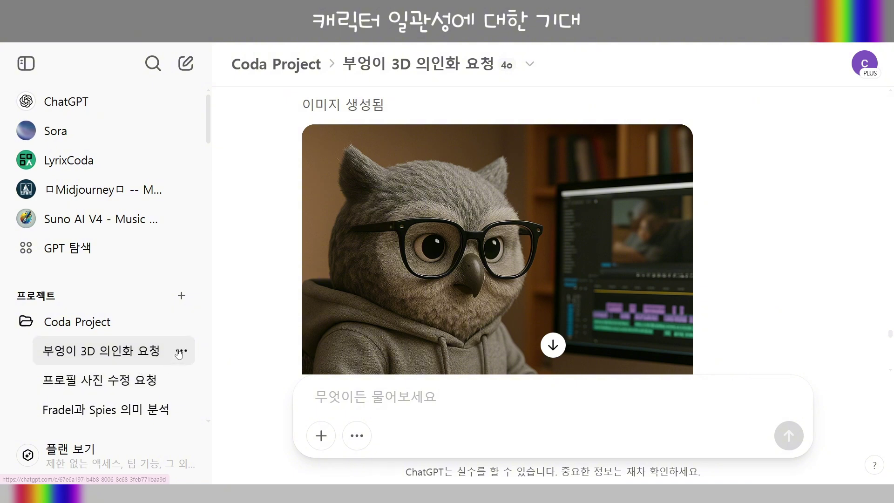
Check the management options of the "부엉이 3D 의인화 요청" chat and the projects it can be moved to, leaving the chat where it is.
click(180, 351)
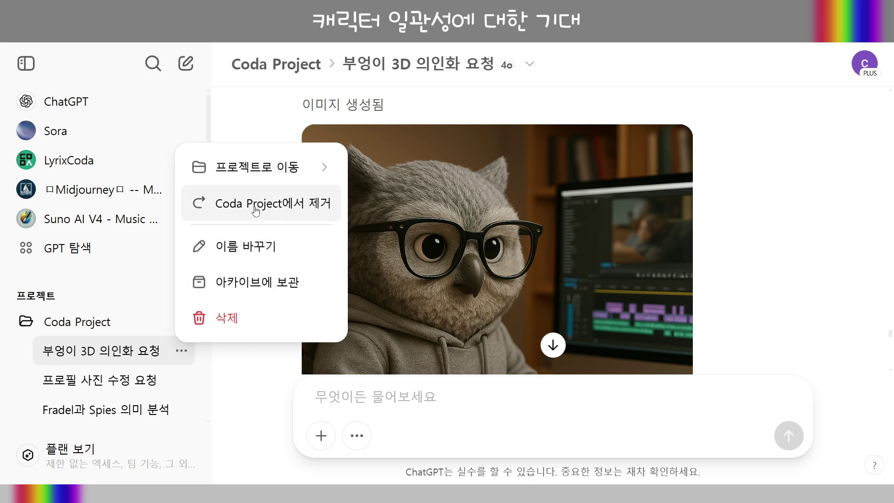
mouse_move(289, 173)
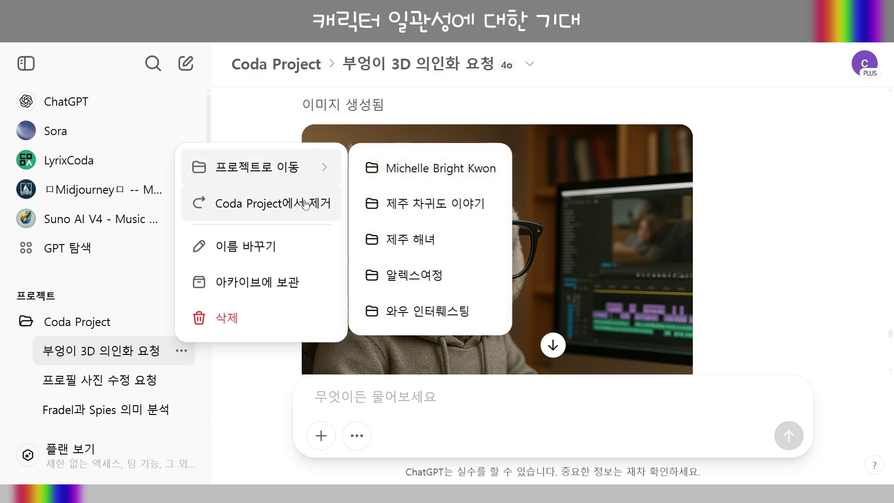
mouse_move(318, 178)
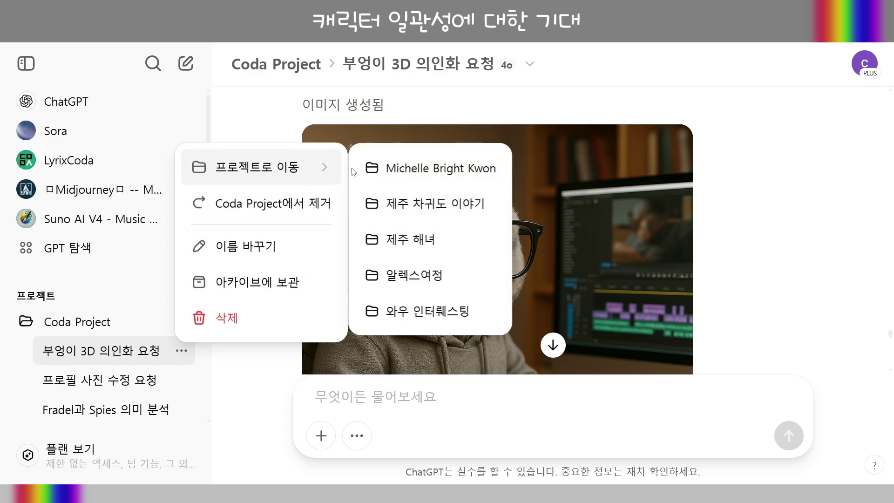
click(231, 371)
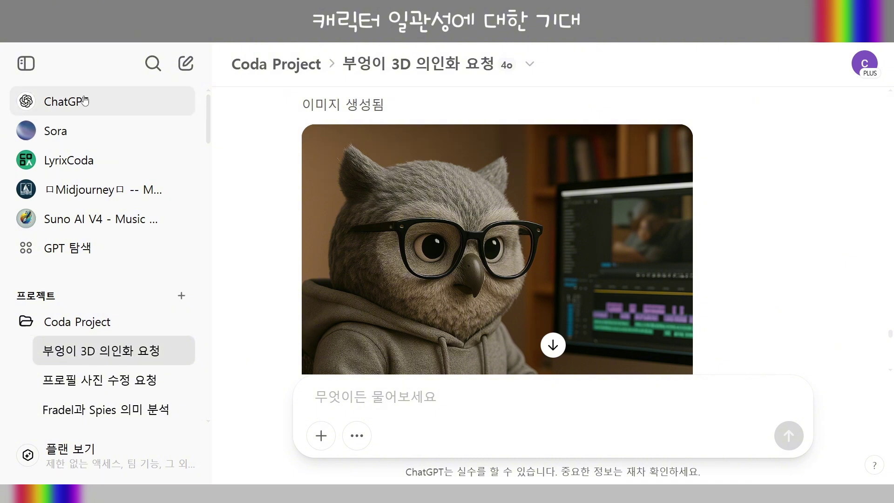
Hide the sidebar and go back through the conversation to the travel-studio images of the owl in aviator sunglasses.
click(21, 72)
scroll(557, 241, up, 8)
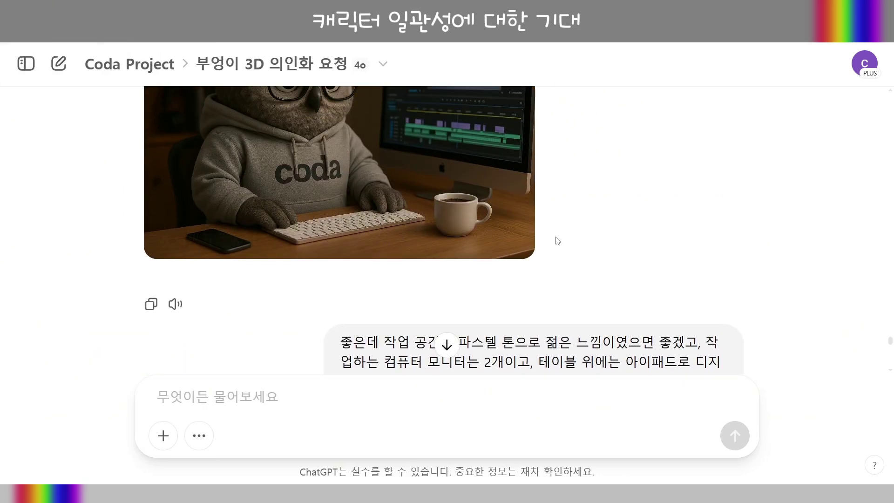
scroll(582, 279, up, 5)
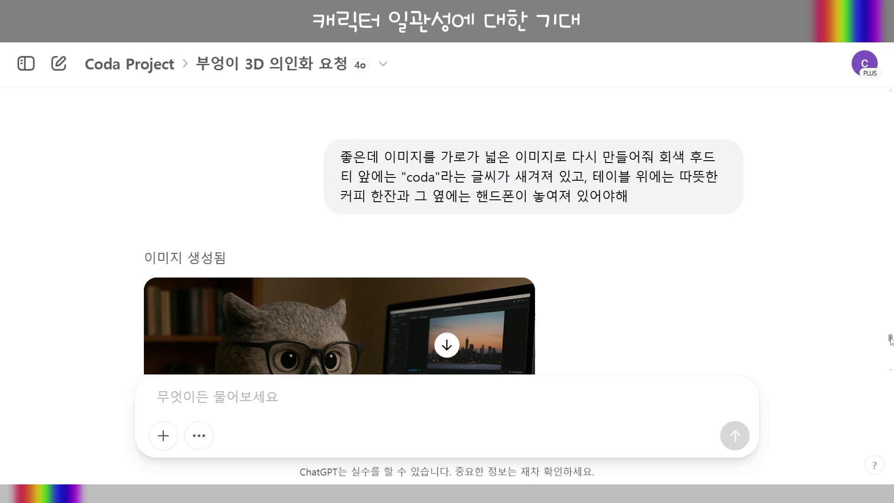
drag(890, 338, 889, 293)
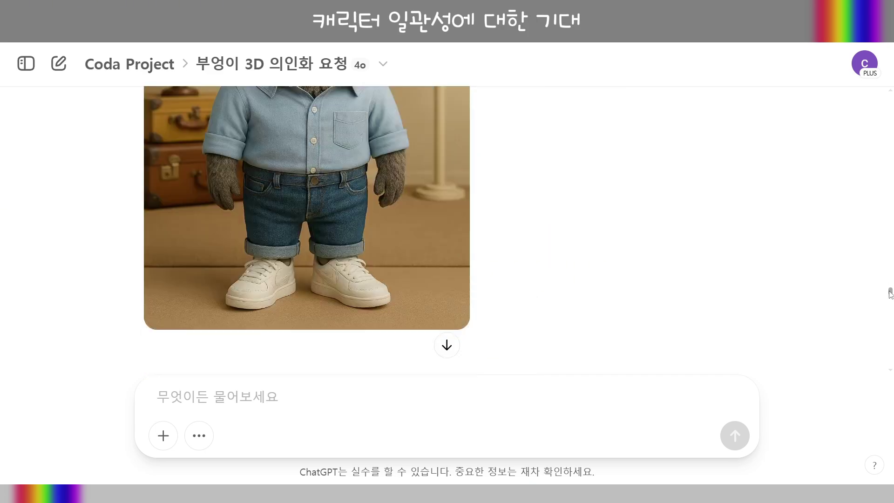
scroll(442, 272, up, 5)
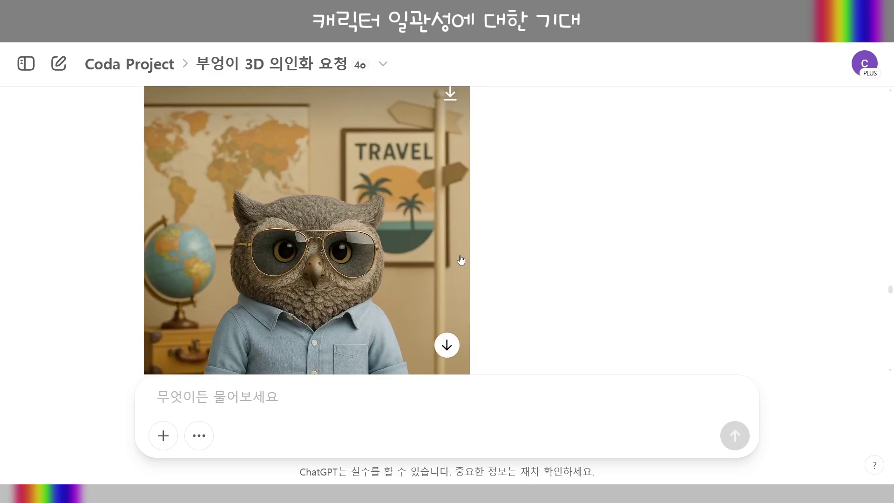
scroll(461, 260, up, 10)
scroll(465, 261, down, 3)
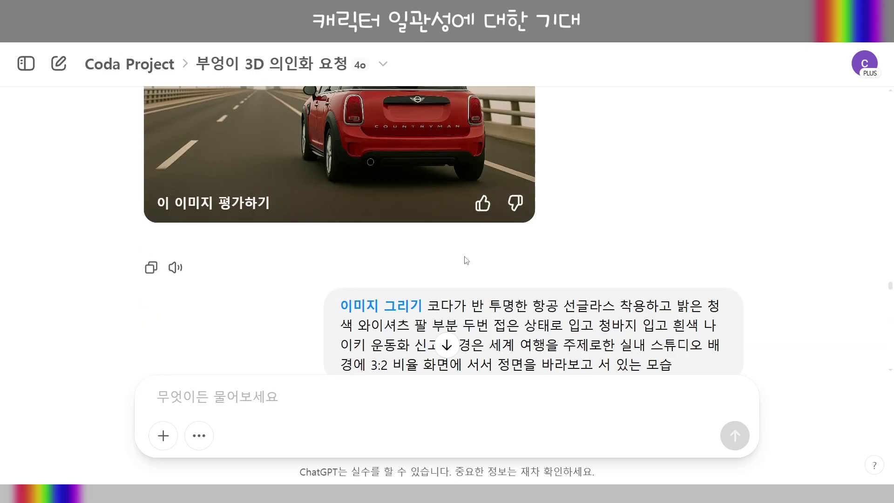
Examine how the owl character looks across the prompts and images, from the travel-studio scenes to the video-editing scene.
scroll(466, 260, down, 13)
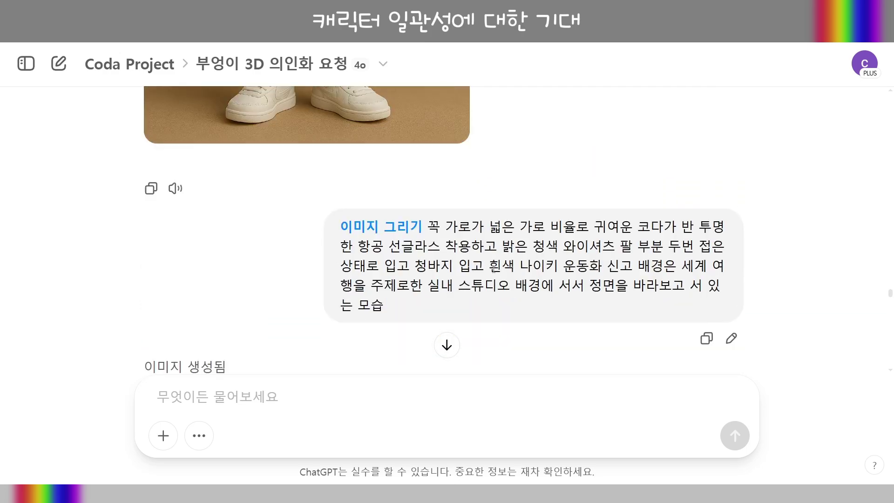
scroll(493, 268, down, 14)
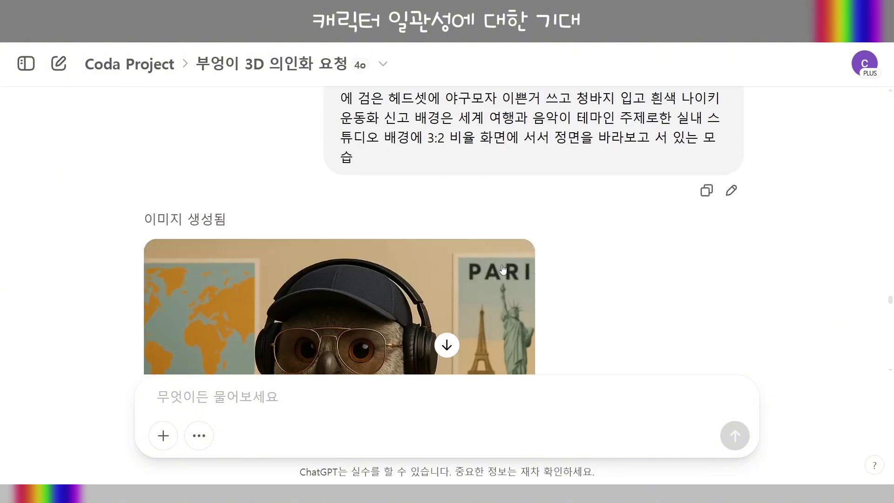
scroll(521, 274, down, 15)
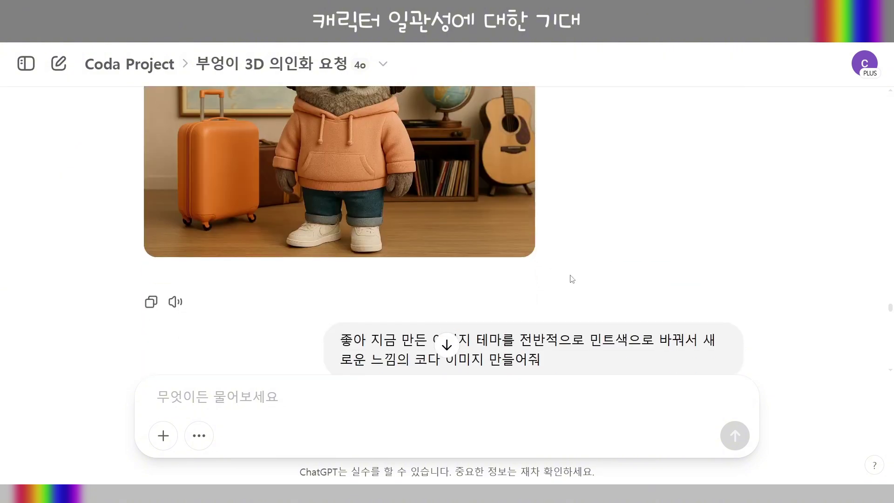
scroll(579, 282, down, 15)
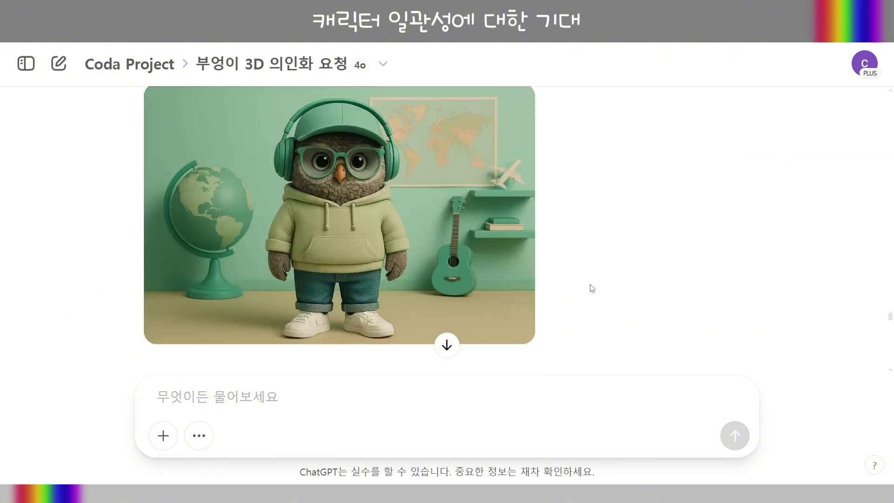
scroll(591, 288, down, 15)
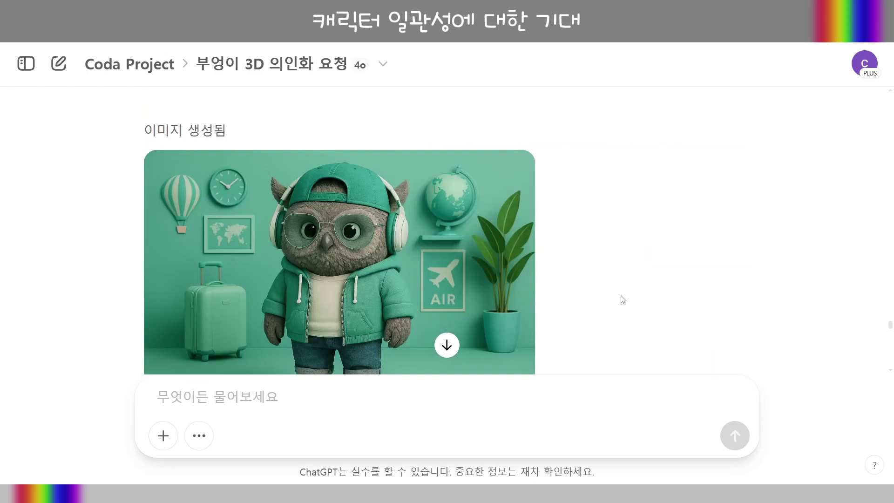
scroll(623, 299, down, 15)
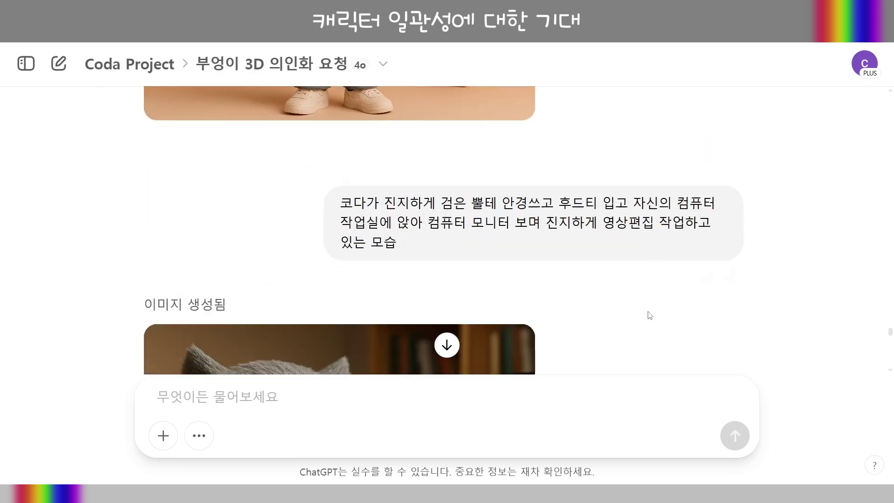
scroll(636, 313, down, 8)
scroll(628, 314, up, 5)
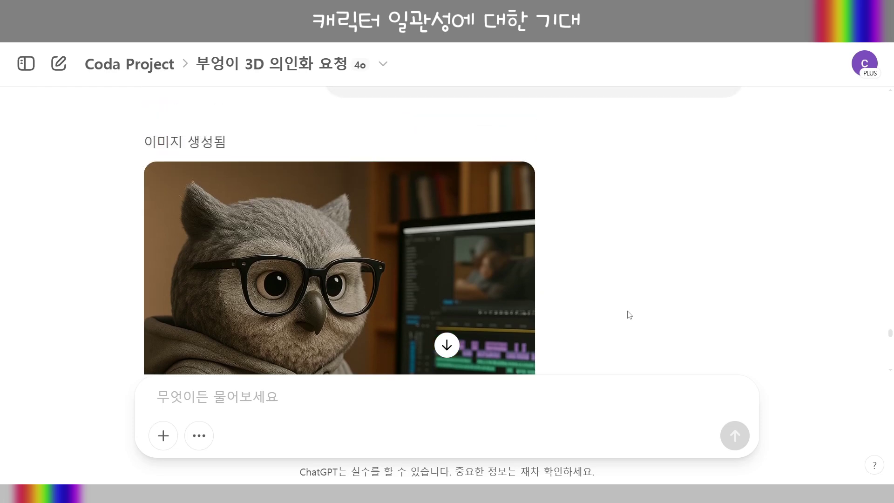
scroll(630, 315, up, 5)
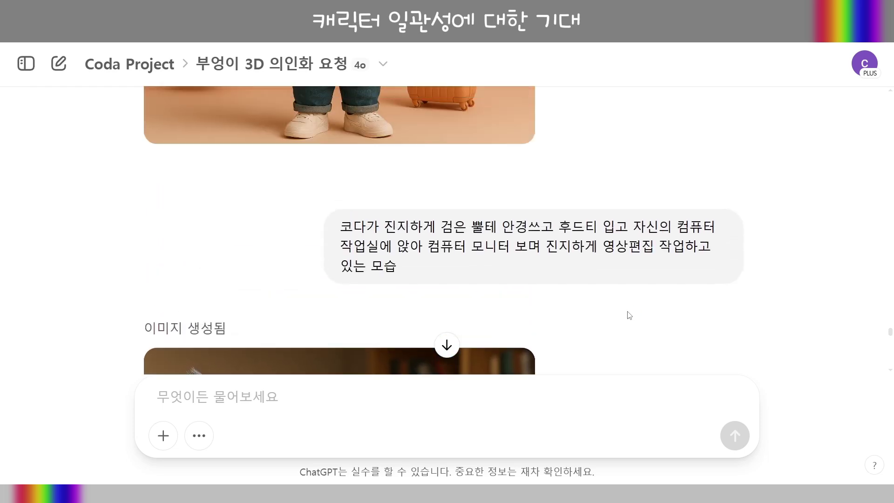
scroll(629, 315, down, 2)
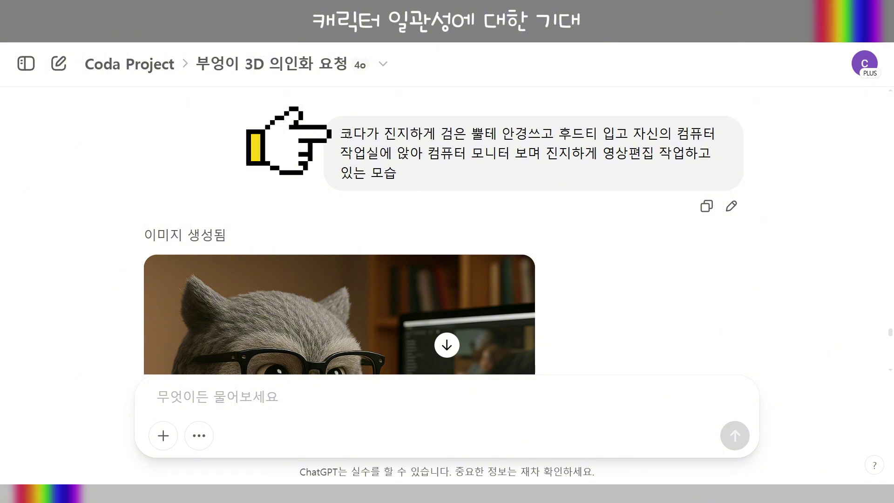
Highlight the whole video-editing scene prompt, and after that only the character name "코다" in it.
drag(342, 135, 506, 176)
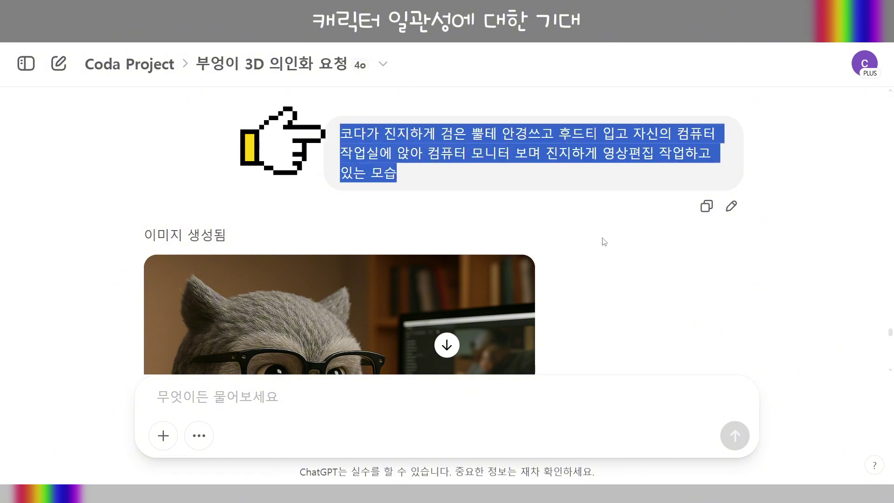
click(633, 219)
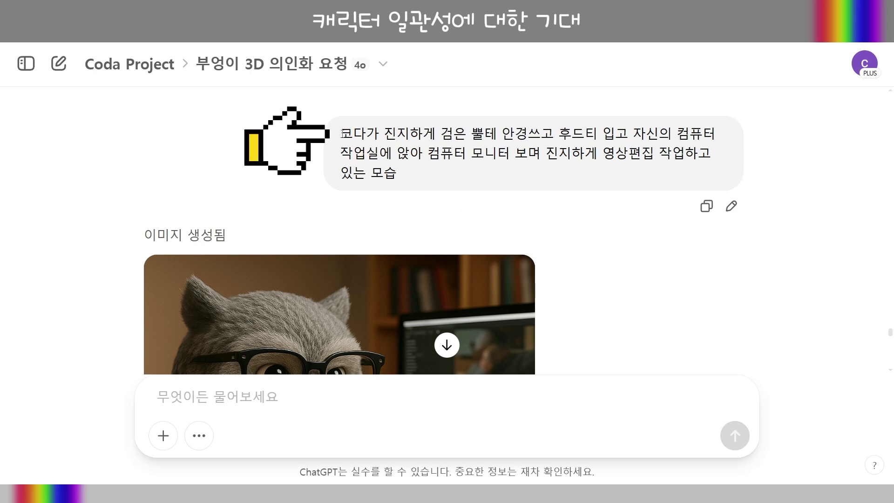
drag(340, 134, 366, 135)
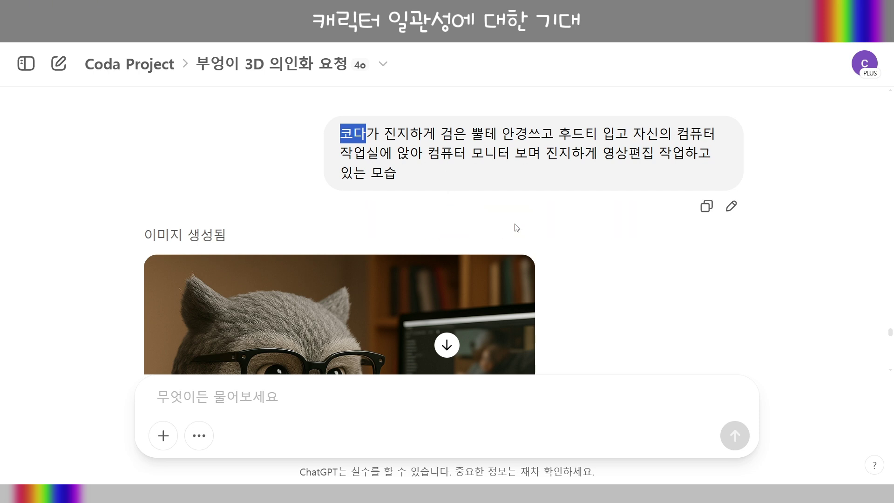
Examine the image of the owl editing video at the desk and the follow-up prompt asking for a wider version.
scroll(514, 225, down, 3)
scroll(516, 228, down, 1)
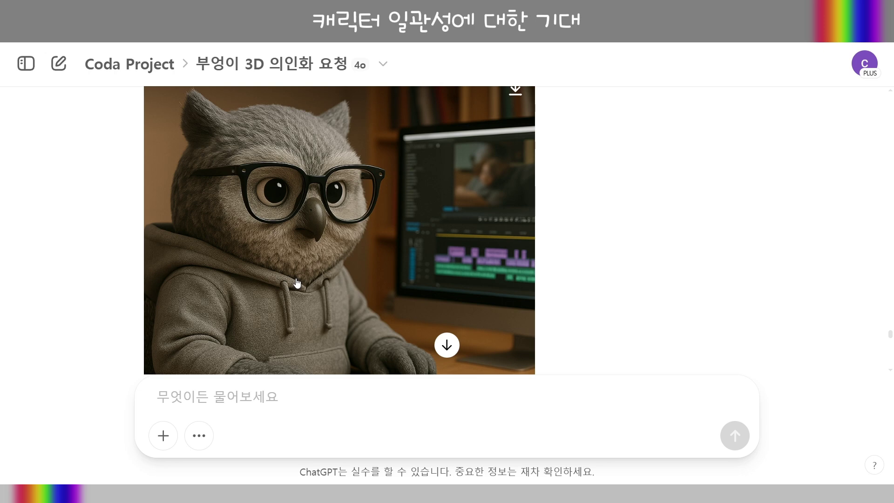
scroll(297, 283, down, 1)
scroll(321, 286, down, 1)
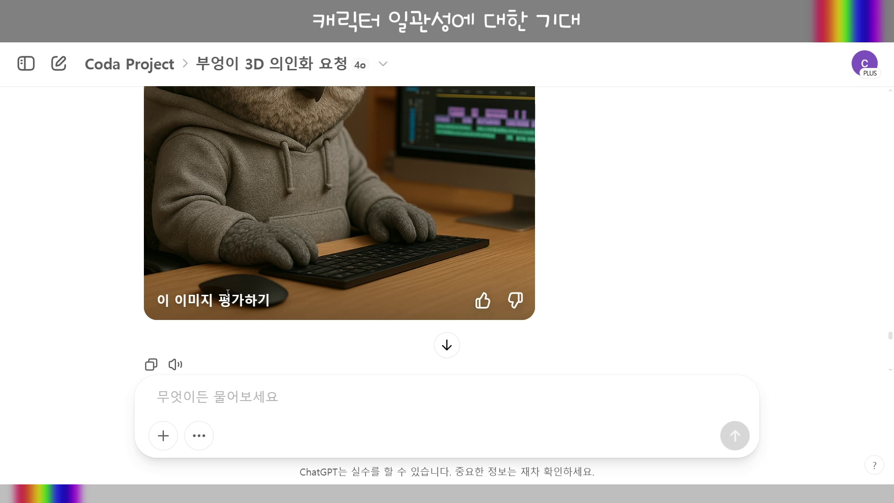
scroll(281, 291, down, 2)
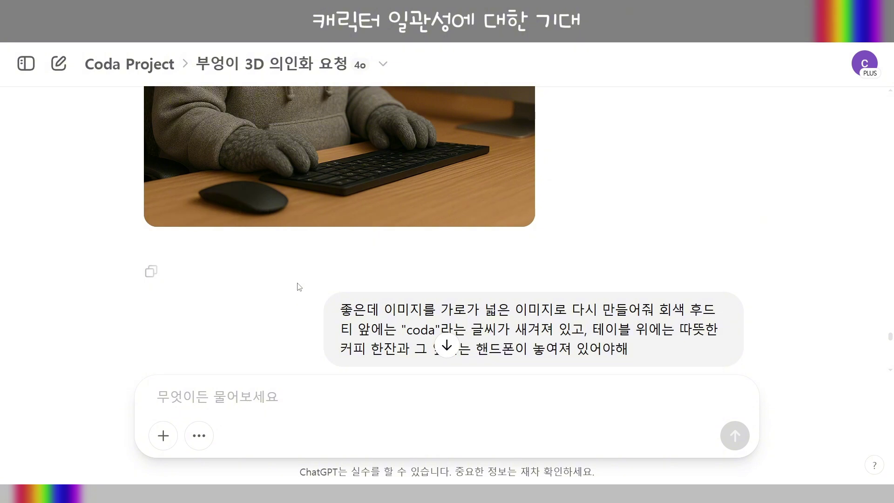
scroll(302, 285, down, 1)
scroll(321, 284, down, 1)
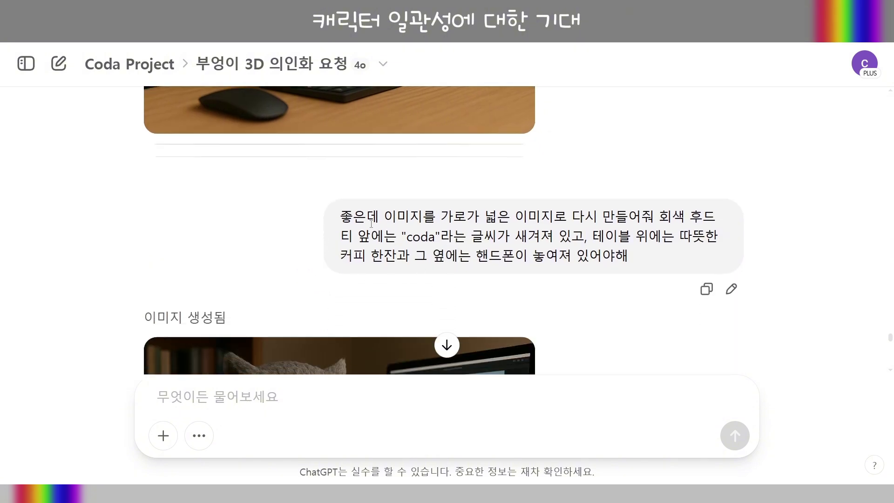
scroll(373, 221, down, 6)
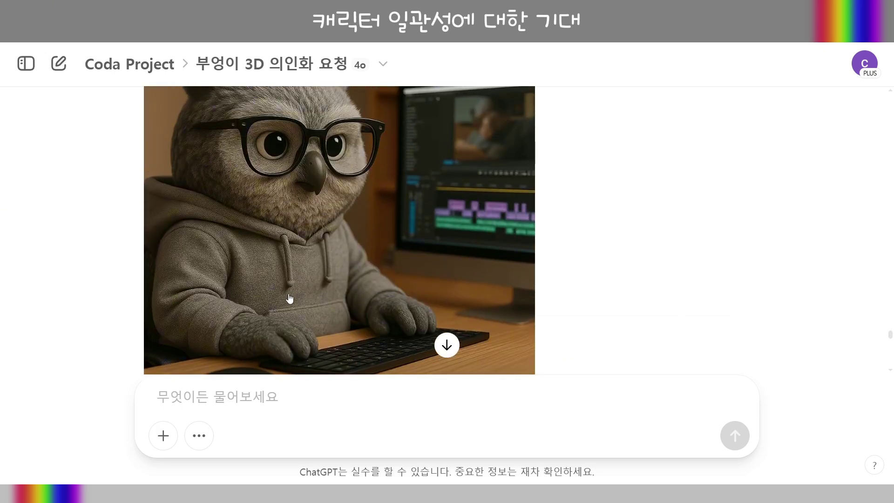
scroll(292, 298, down, 1)
scroll(291, 298, down, 3)
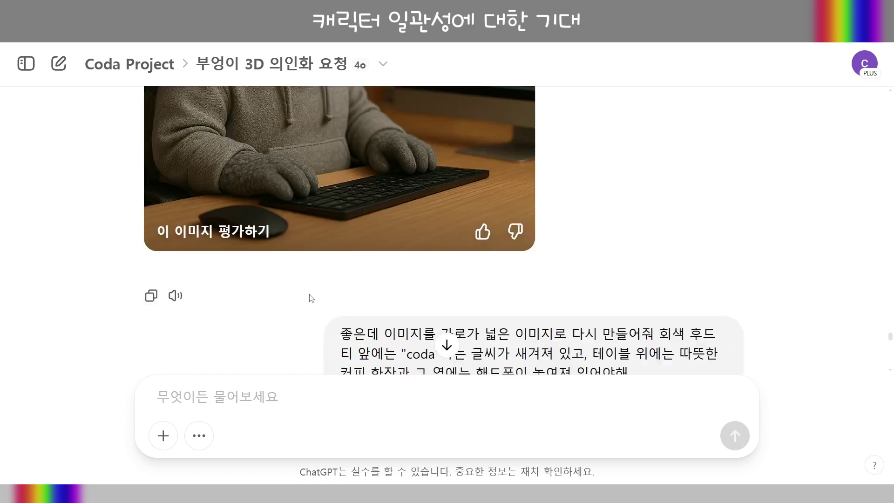
scroll(317, 296, down, 2)
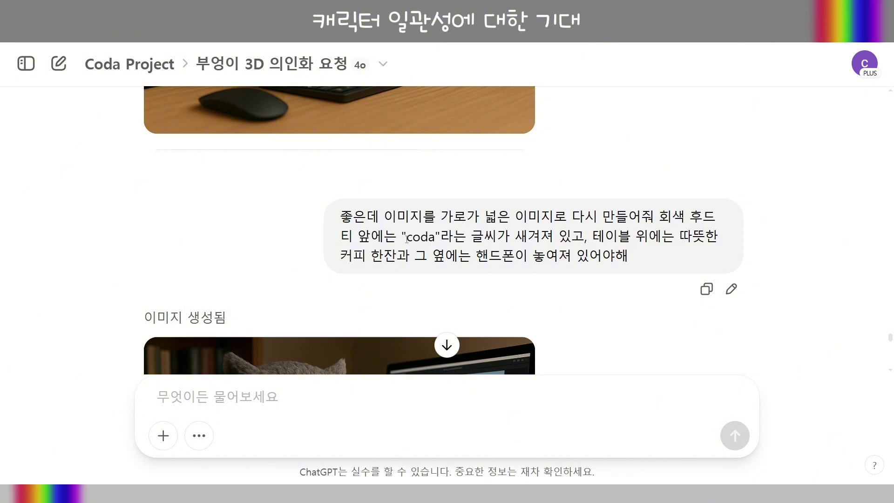
Highlight "coda" in the wide-image follow-up prompt and look over the neighbouring orange-themed owl images.
drag(406, 239, 437, 239)
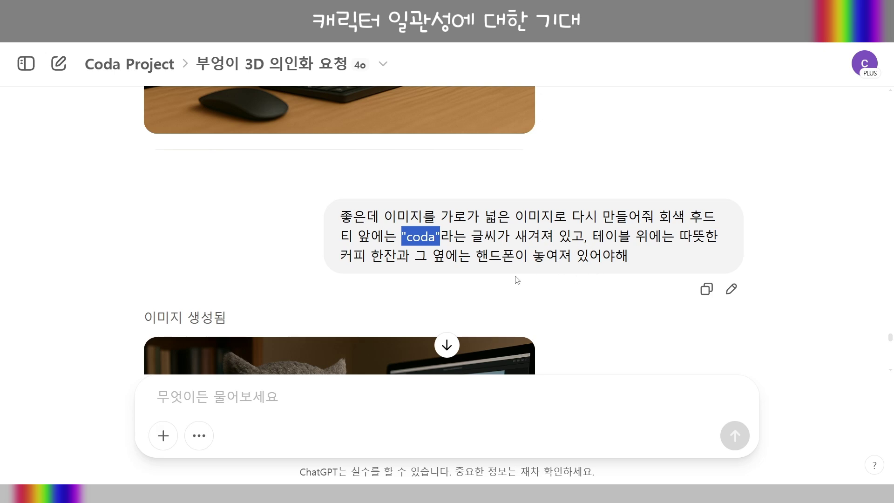
scroll(516, 280, down, 5)
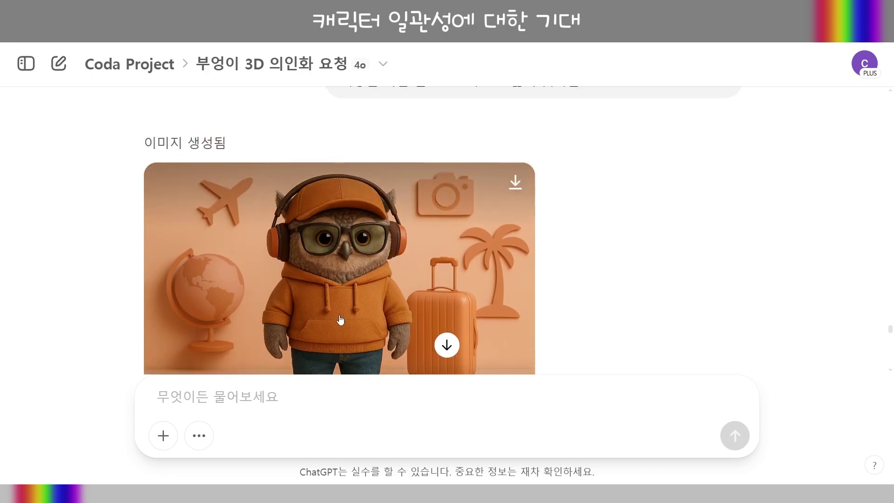
scroll(340, 319, down, 15)
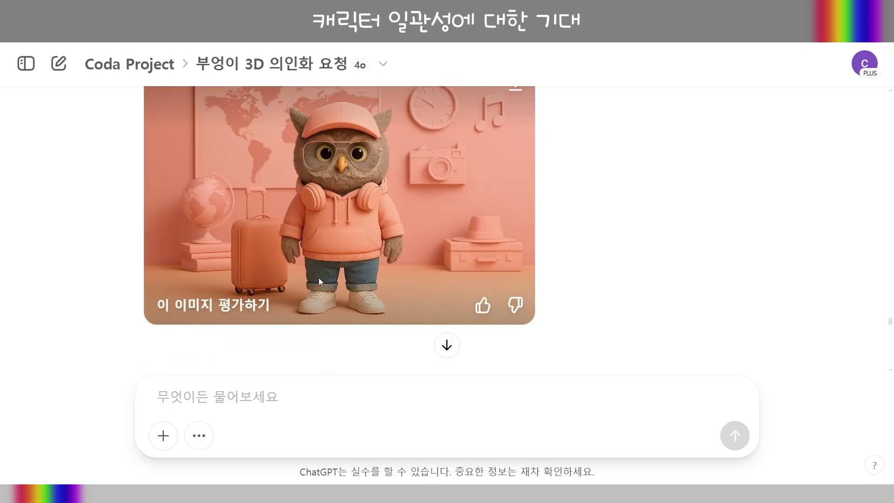
scroll(318, 278, down, 15)
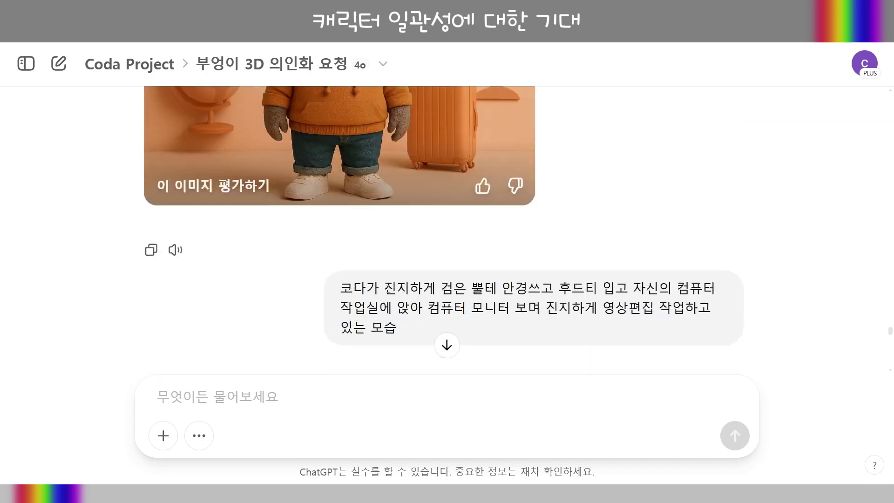
scroll(397, 292, down, 9)
scroll(322, 286, up, 15)
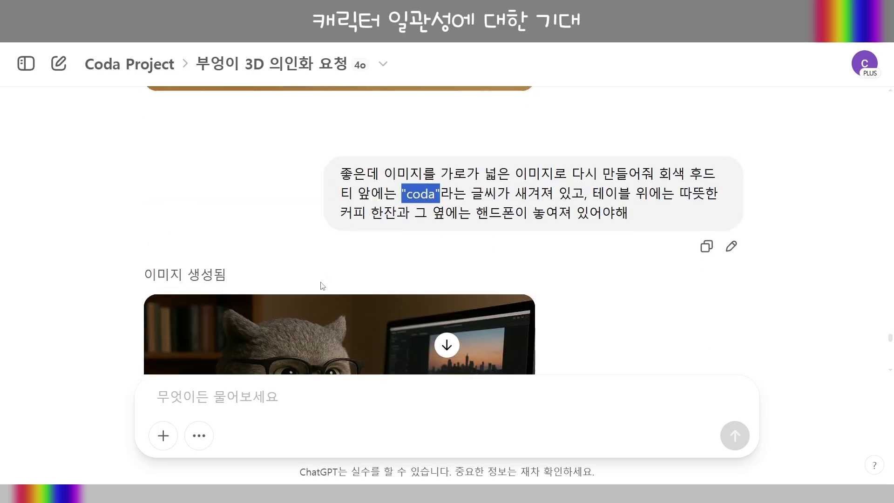
Look over the wide desk image and highlight "회색 후드", "coda" and "옆에는 핸드폰이" one after another in its prompt.
scroll(323, 286, down, 1)
scroll(334, 281, down, 3)
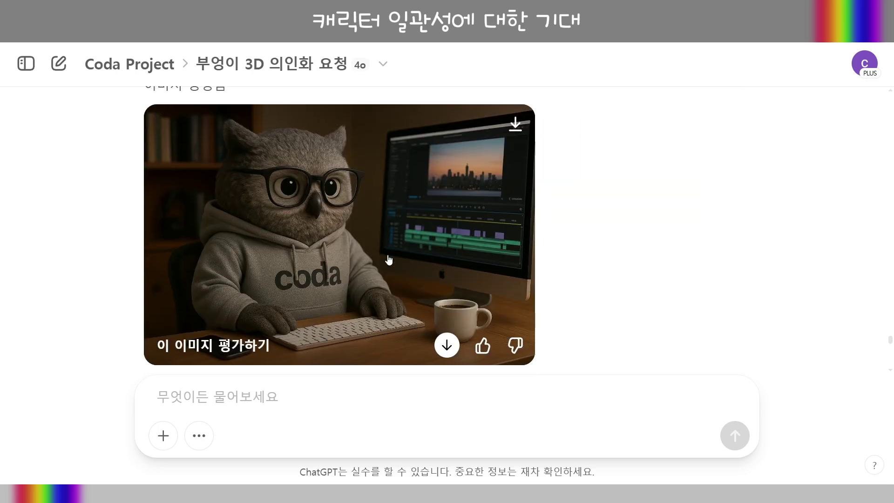
scroll(416, 299, up, 4)
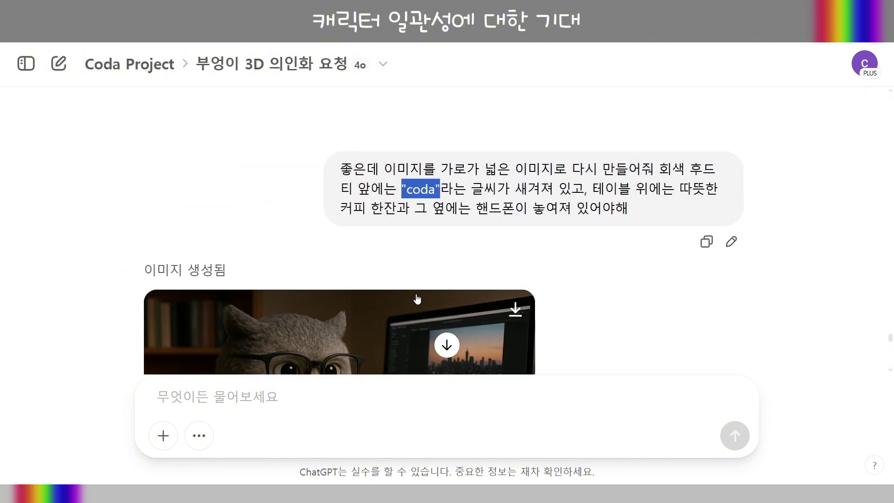
drag(659, 163, 707, 168)
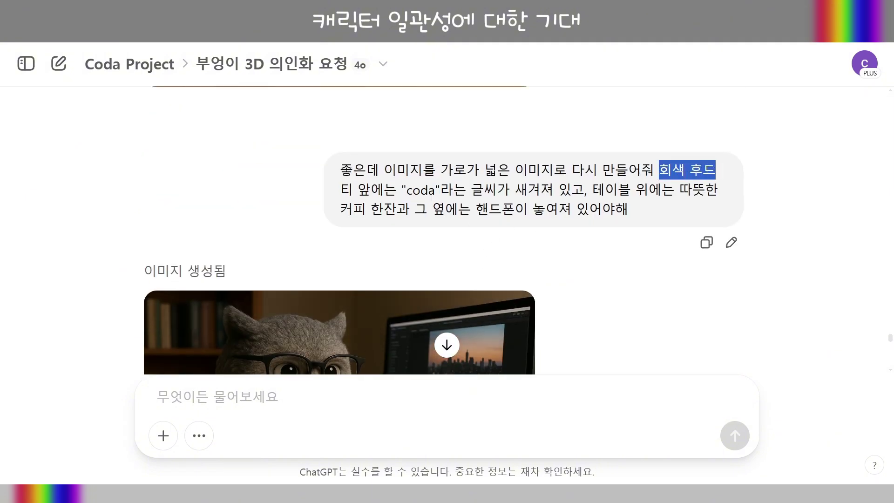
drag(406, 190, 440, 190)
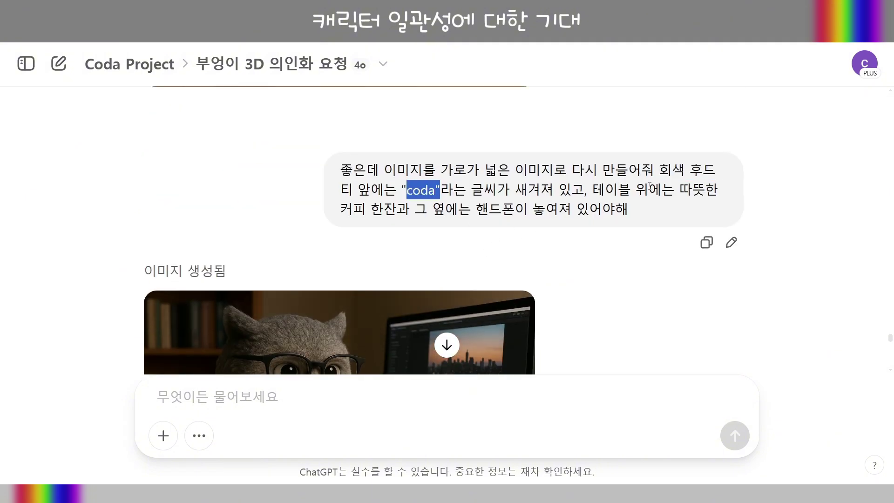
drag(342, 209, 531, 209)
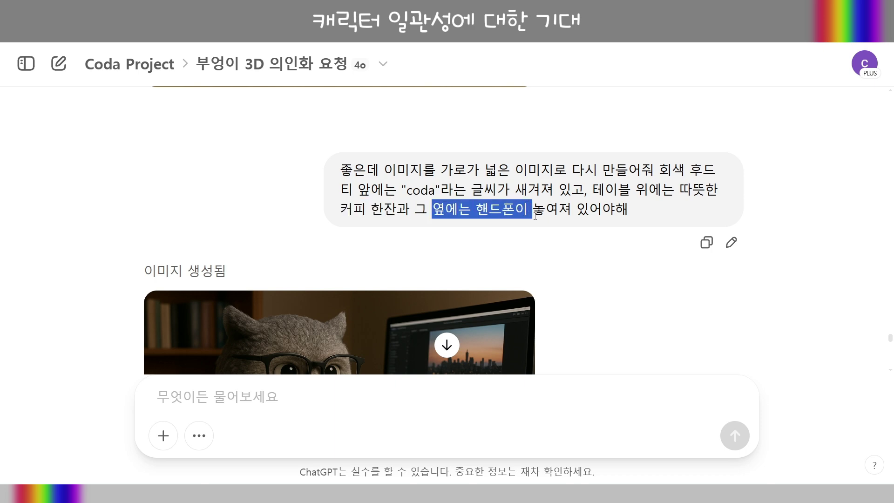
Examine the wide desk image for the hoodie lettering, coffee cup and phone that its prompt asks for.
scroll(557, 273, down, 5)
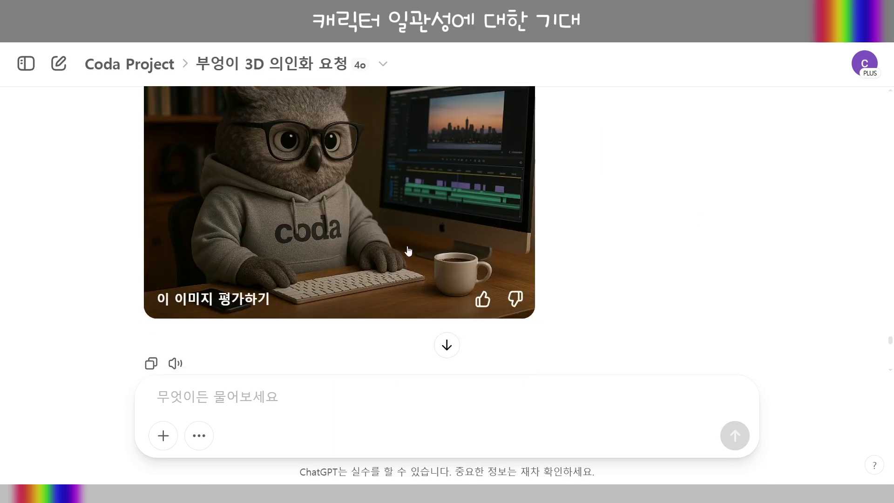
scroll(409, 254, down, 2)
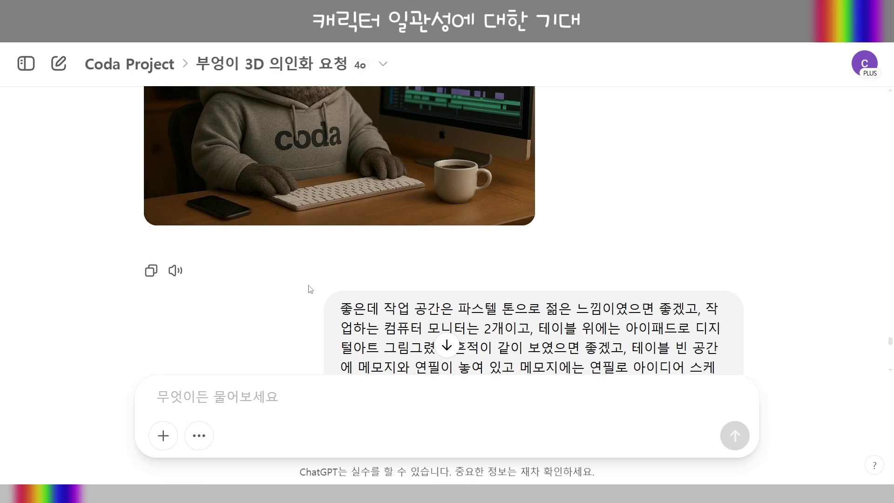
scroll(293, 180, up, 3)
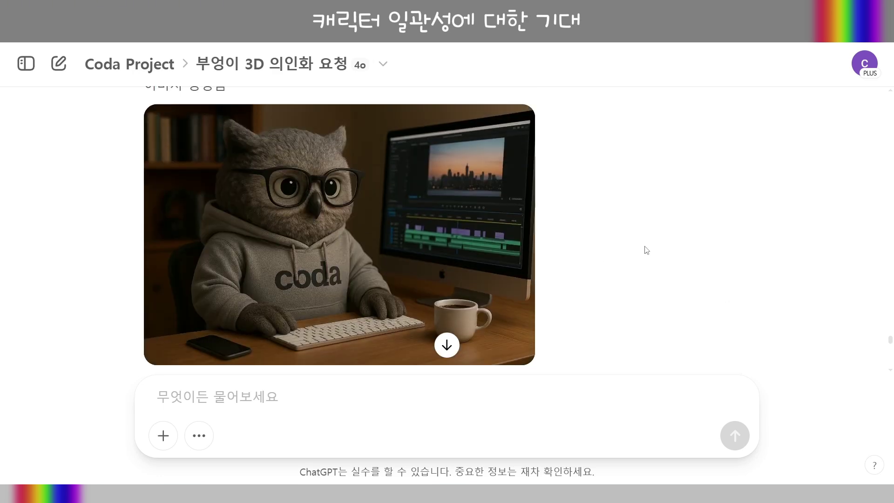
Highlight the pastel-workspace prompt's requirements in turn: pastel tone, two monitors, iPad, digital-art traces, memo paper and idea sketches.
scroll(644, 248, down, 5)
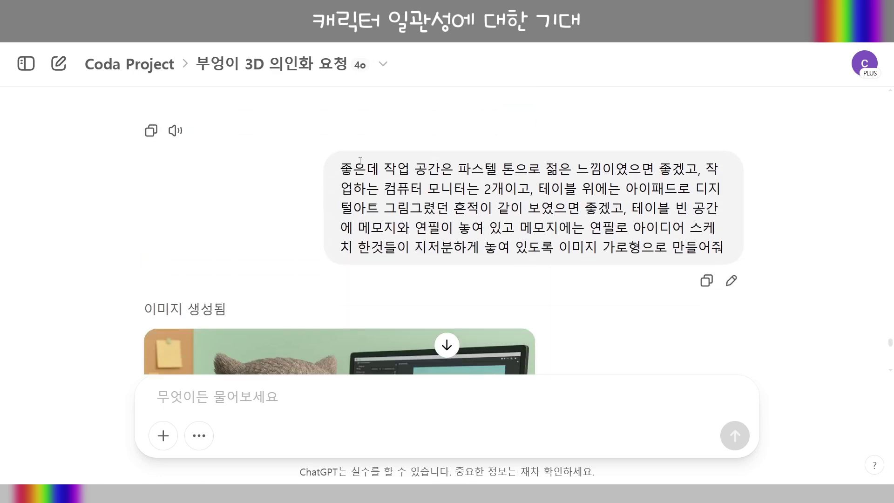
drag(458, 170, 709, 174)
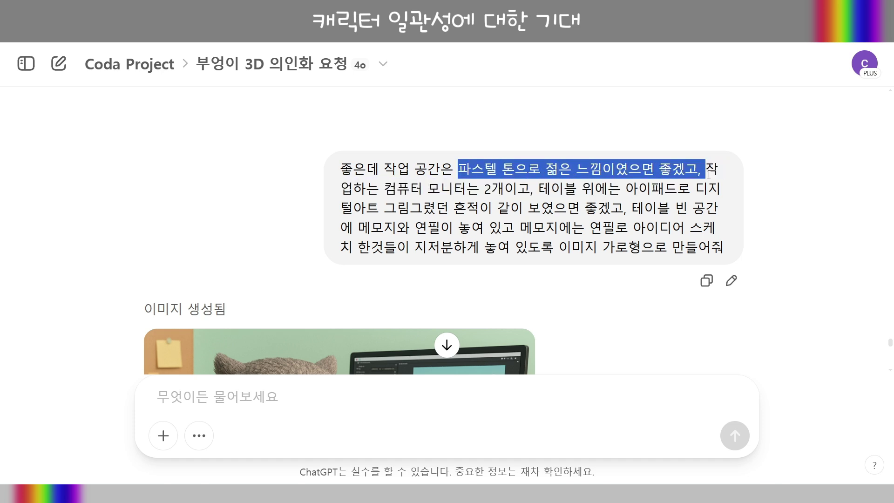
drag(384, 188, 503, 189)
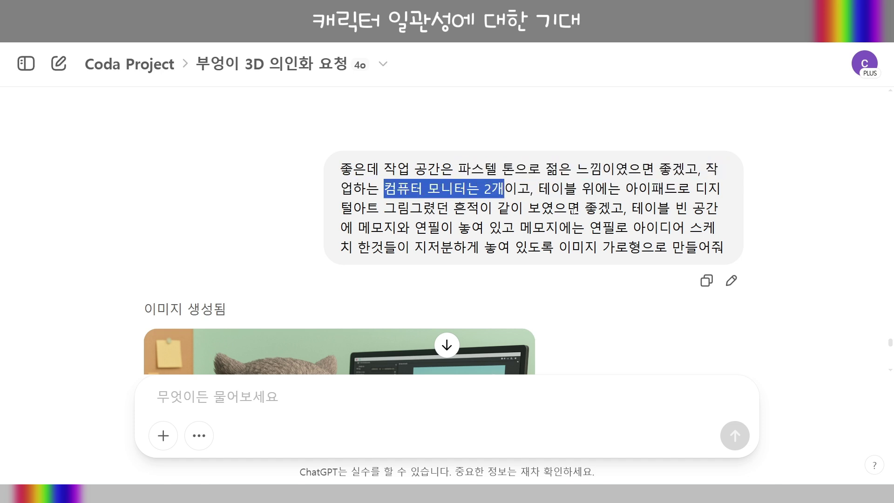
click(550, 187)
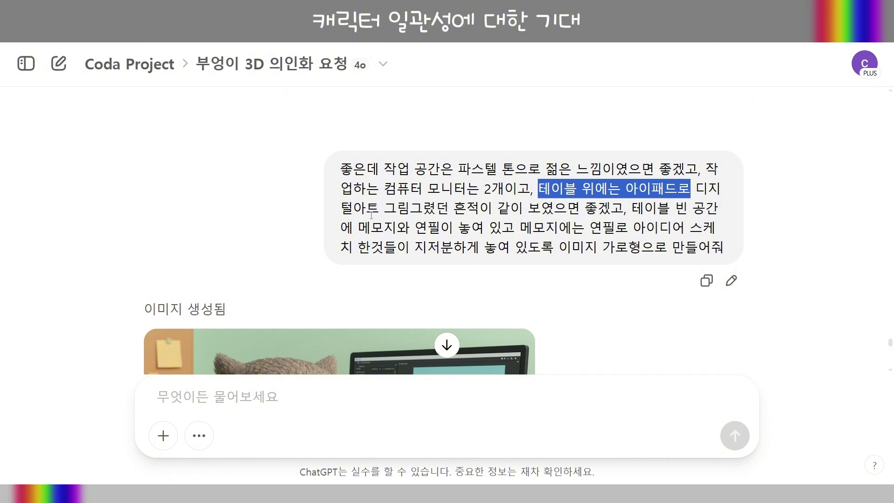
drag(695, 191, 497, 207)
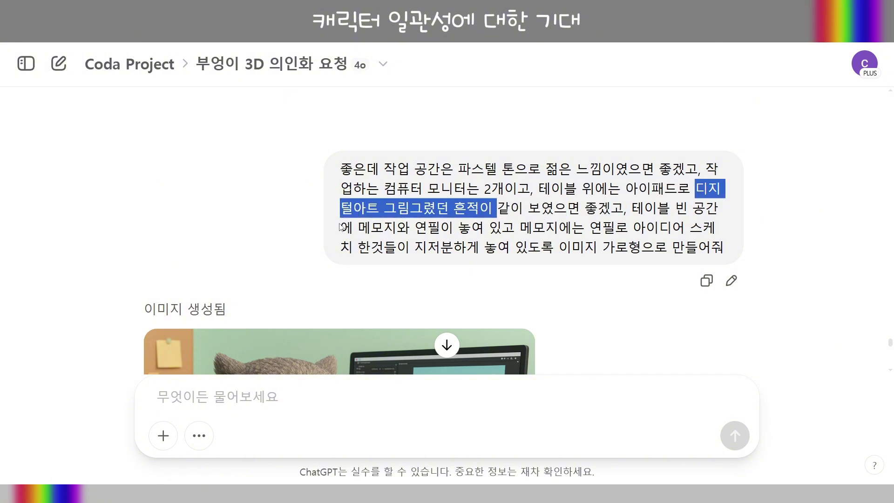
drag(357, 228, 454, 234)
drag(515, 228, 655, 248)
click(596, 248)
click(310, 265)
Compare the owl in the dark desk image with the owl in the pastel workspace image.
scroll(312, 265, up, 8)
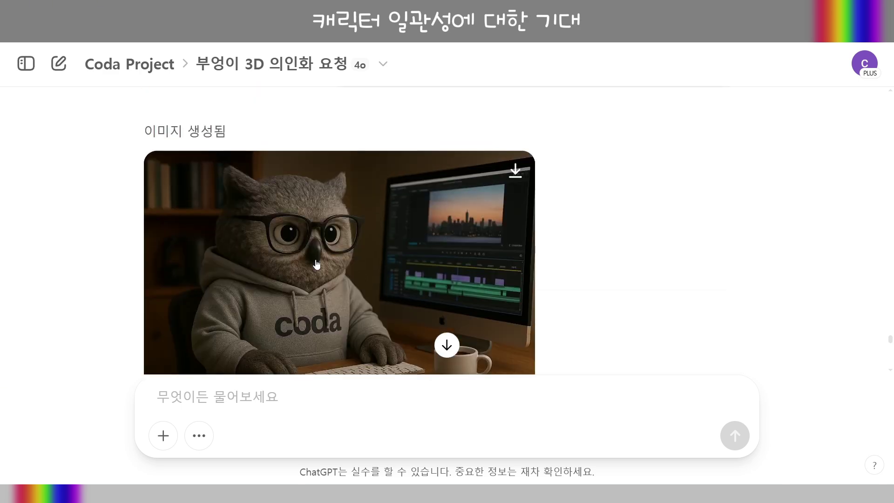
scroll(317, 265, down, 10)
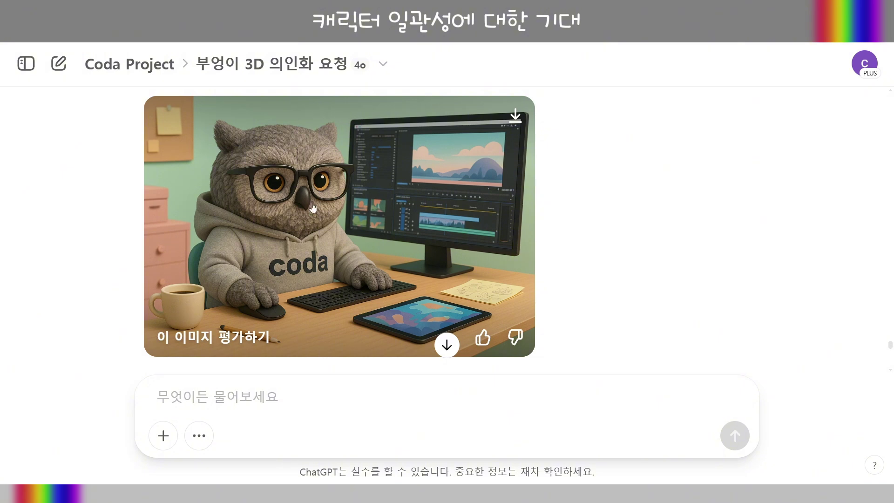
scroll(608, 216, down, 3)
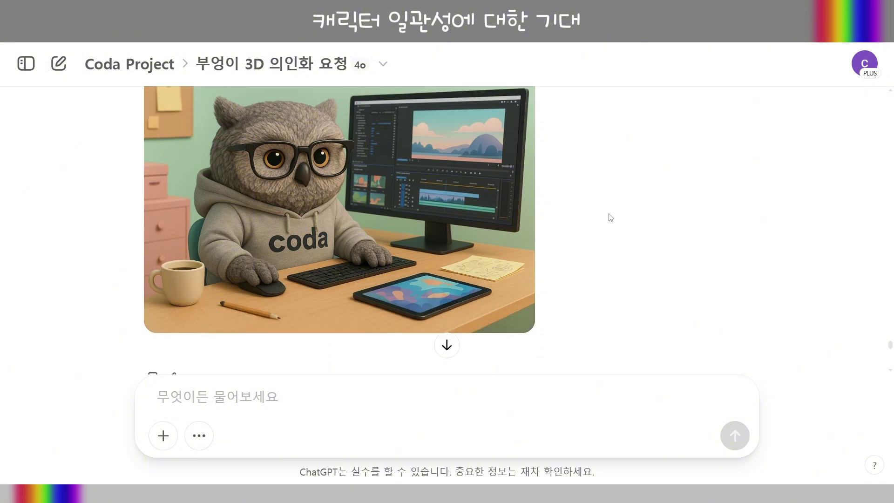
Highlight "모니터 2개" and the video-editing wording in the next prompt, and examine the zoomed-out image it produced.
scroll(631, 227, down, 4)
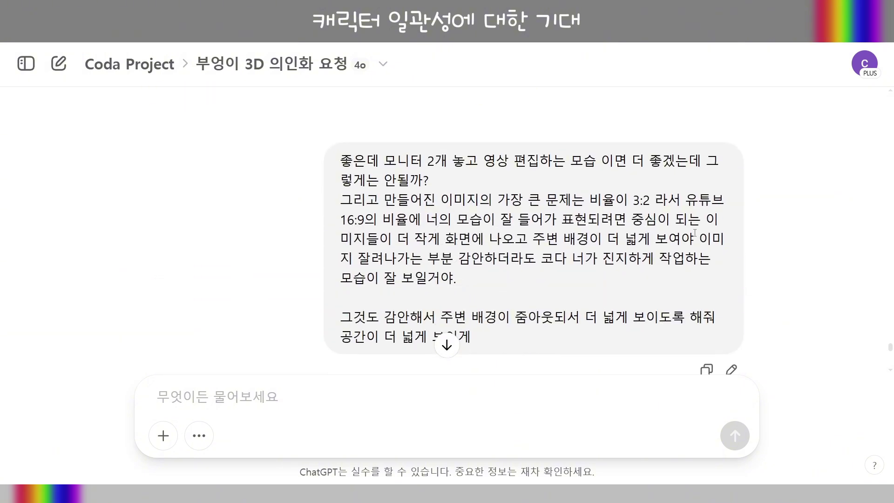
drag(381, 165, 449, 165)
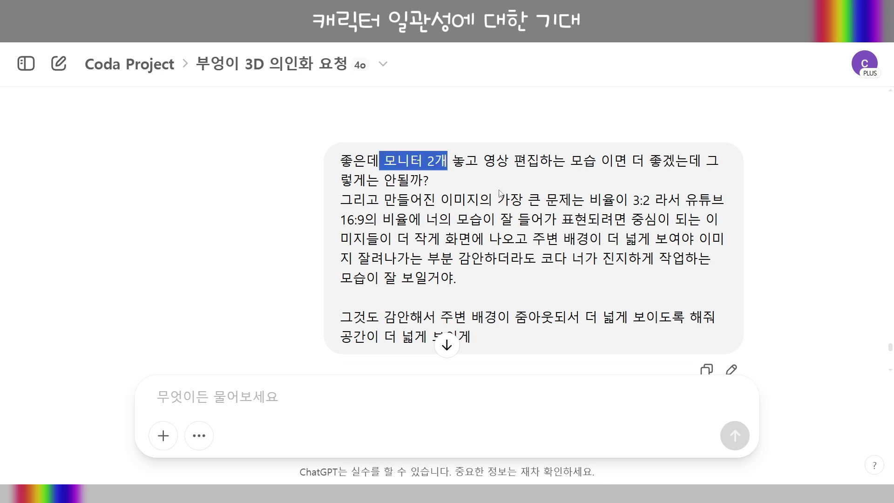
drag(513, 160, 631, 169)
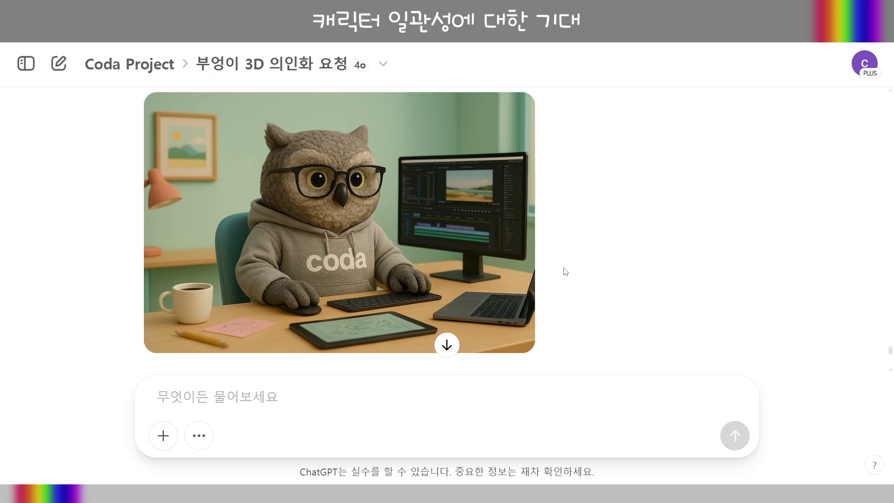
mouse_move(341, 299)
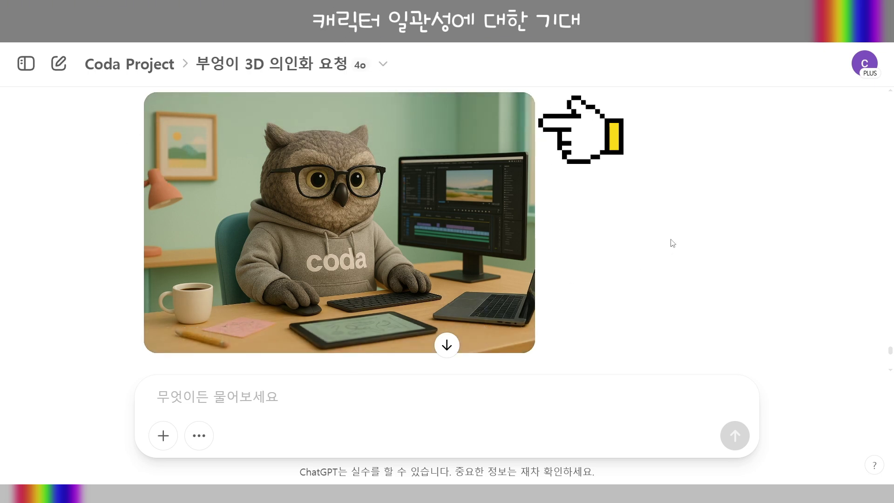
Highlight the remark about the white coda lettering, the end of the zoom-out request and the last-revision line in the following prompt.
scroll(673, 243, down, 2)
scroll(672, 242, down, 5)
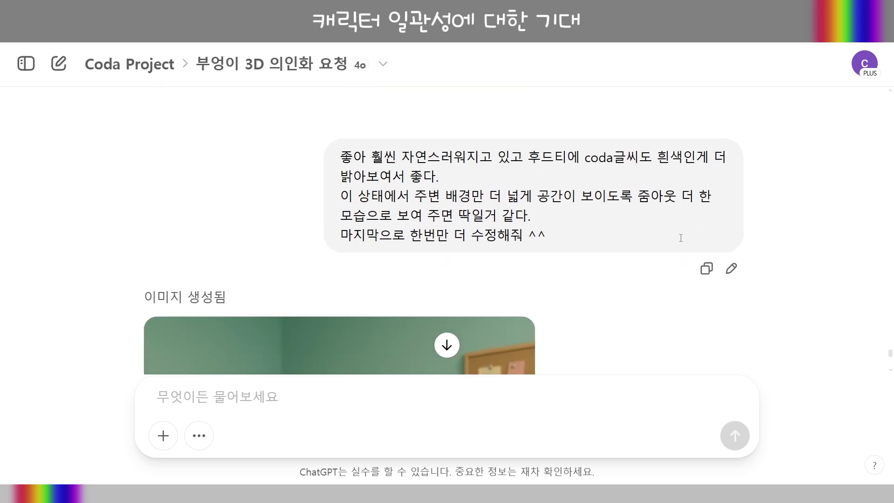
triple_click(529, 178)
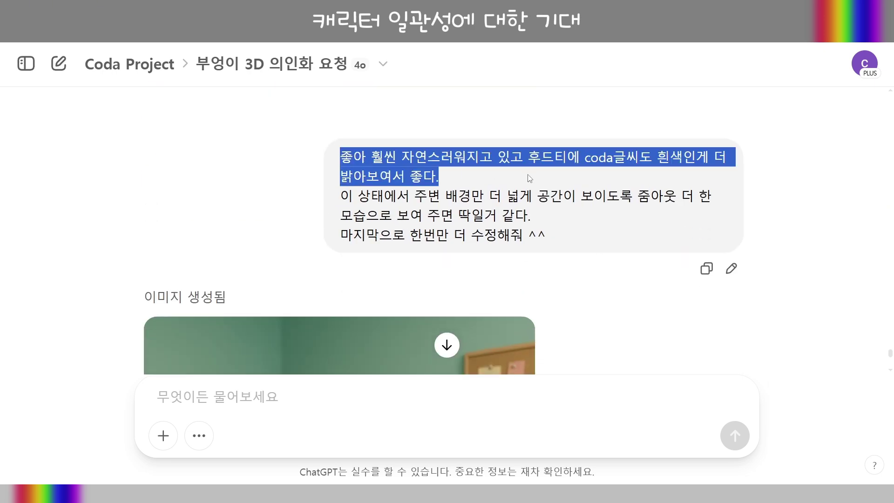
click(563, 185)
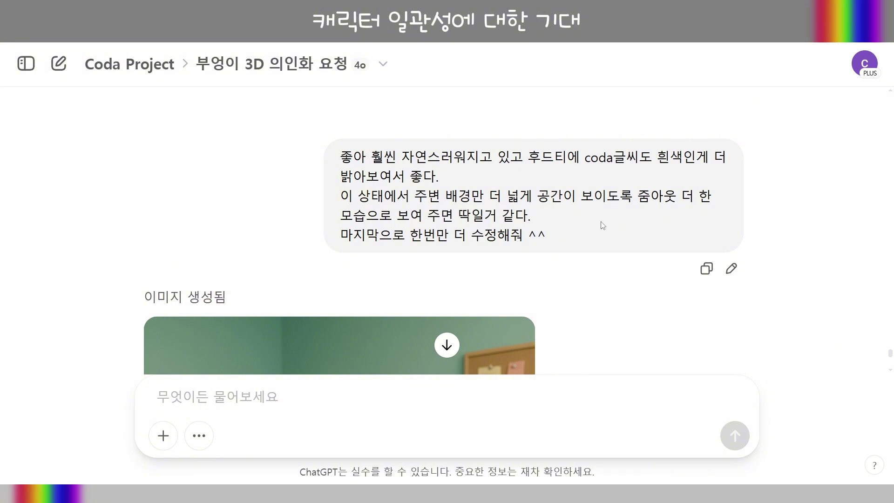
drag(352, 219, 530, 216)
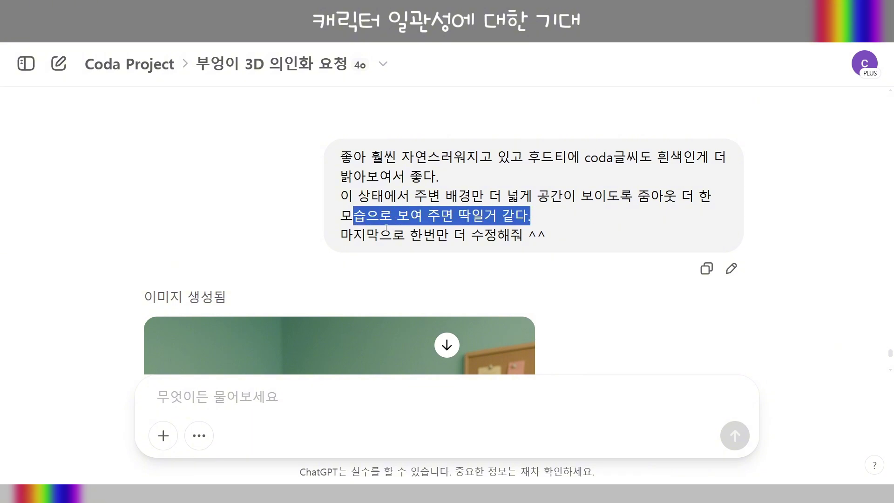
drag(341, 235, 542, 234)
click(542, 234)
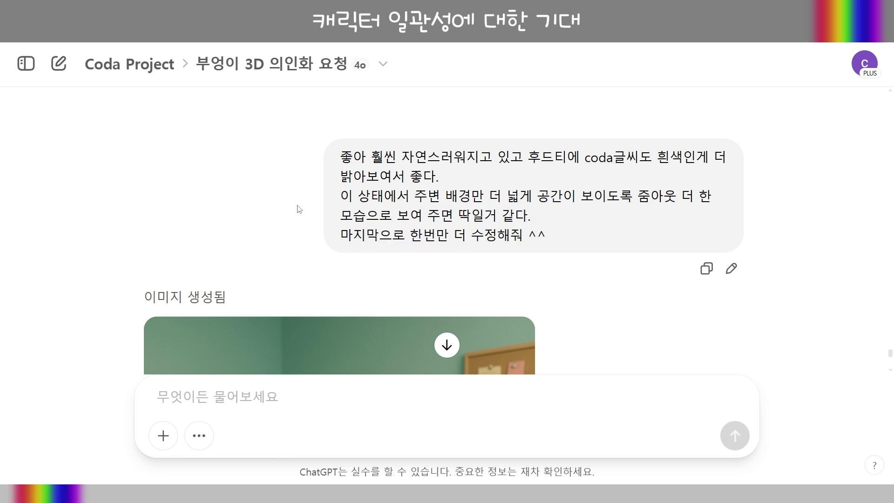
Examine the owl, hoodie lettering, monitors and desk items in the revised image, and read the follow-up prompt for a wider background.
scroll(300, 209, down, 3)
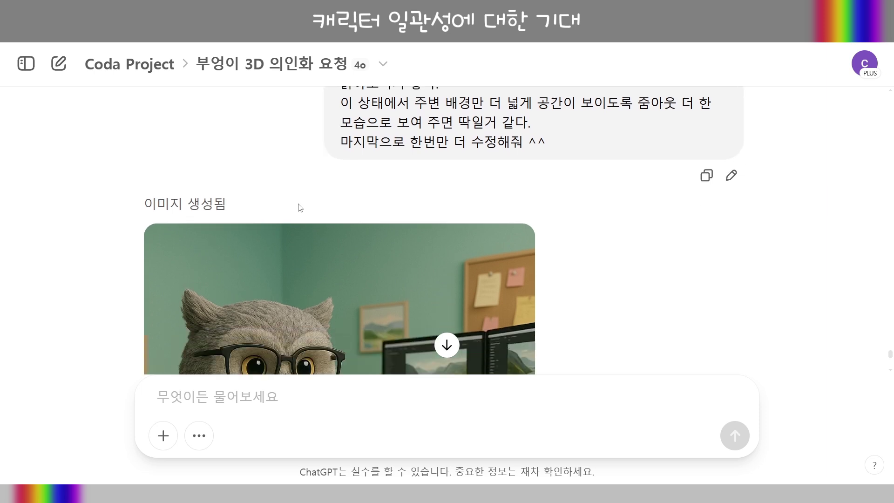
scroll(300, 207, down, 1)
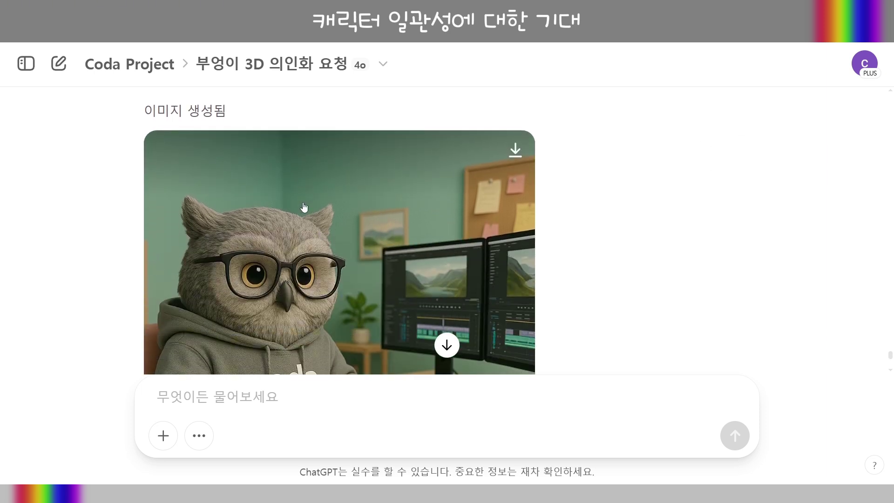
scroll(304, 205, down, 1)
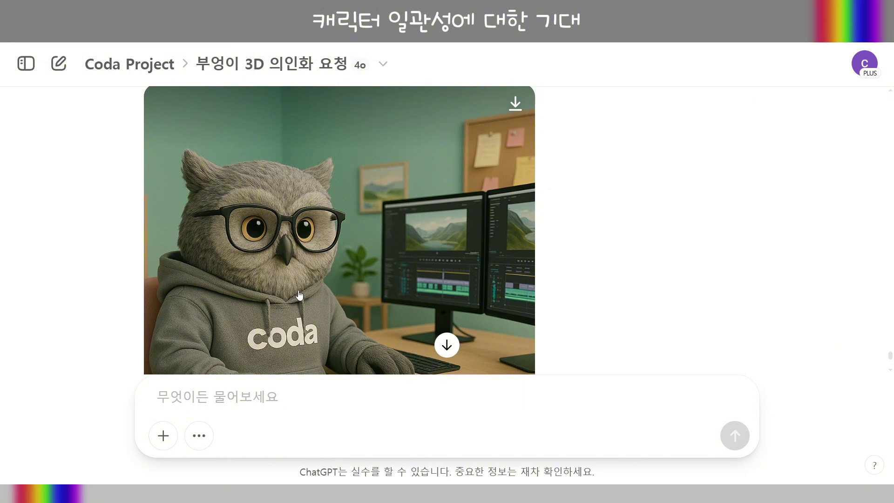
scroll(299, 294, down, 2)
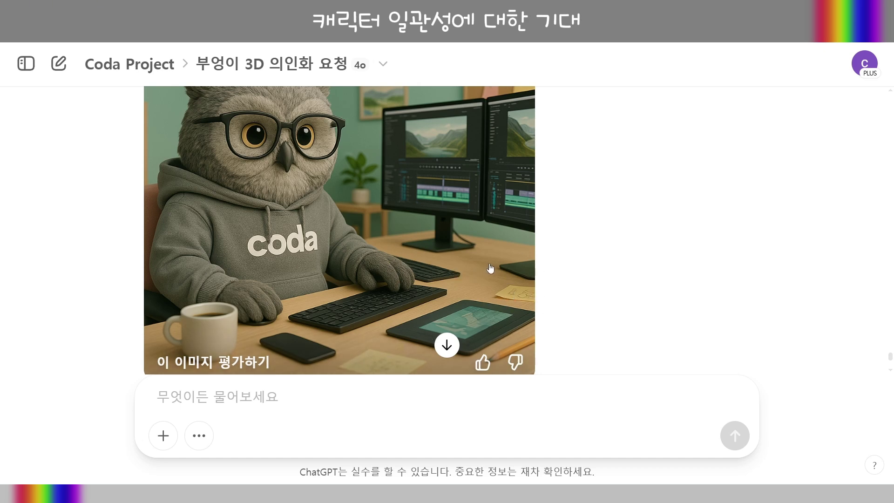
scroll(491, 265, up, 4)
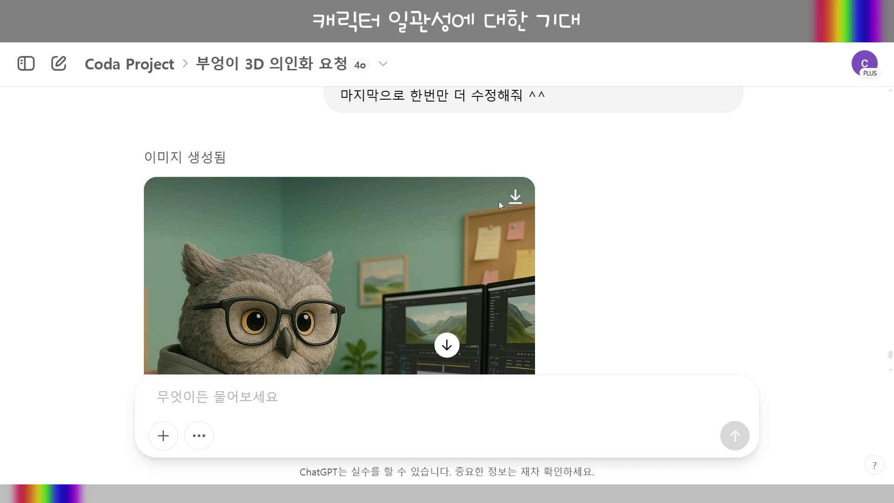
scroll(563, 207, down, 4)
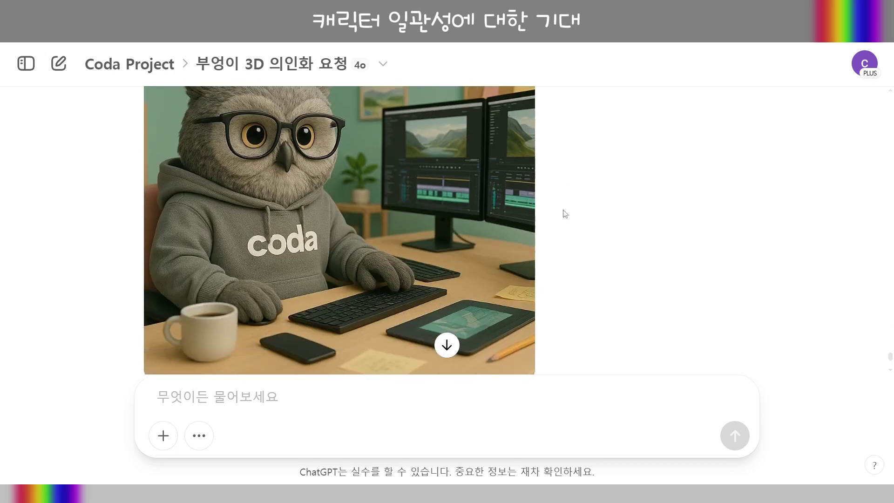
scroll(518, 263, up, 1)
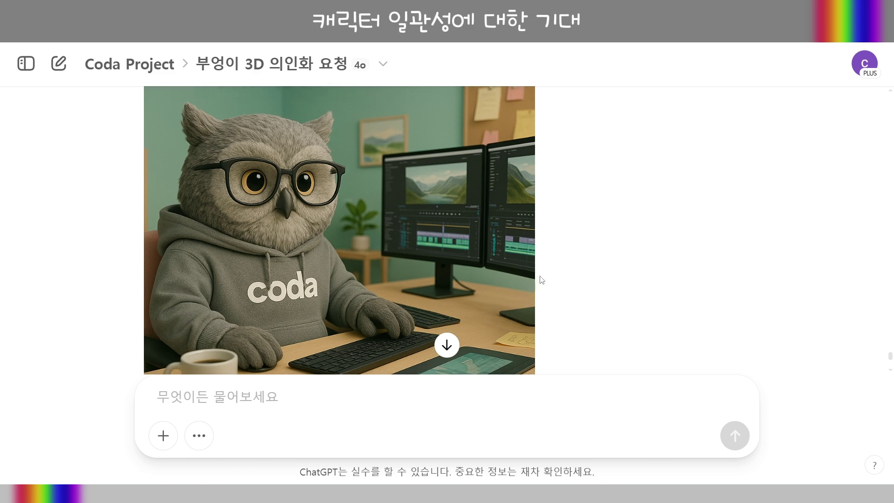
scroll(542, 279, down, 5)
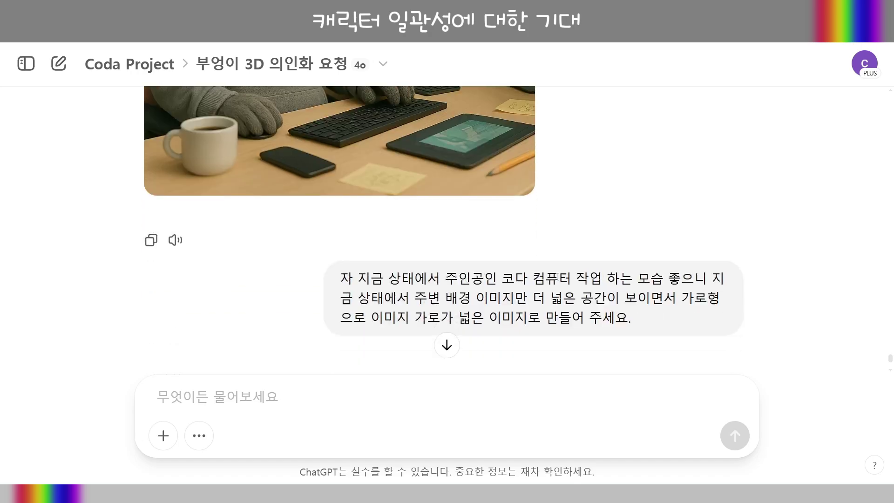
scroll(556, 273, down, 1)
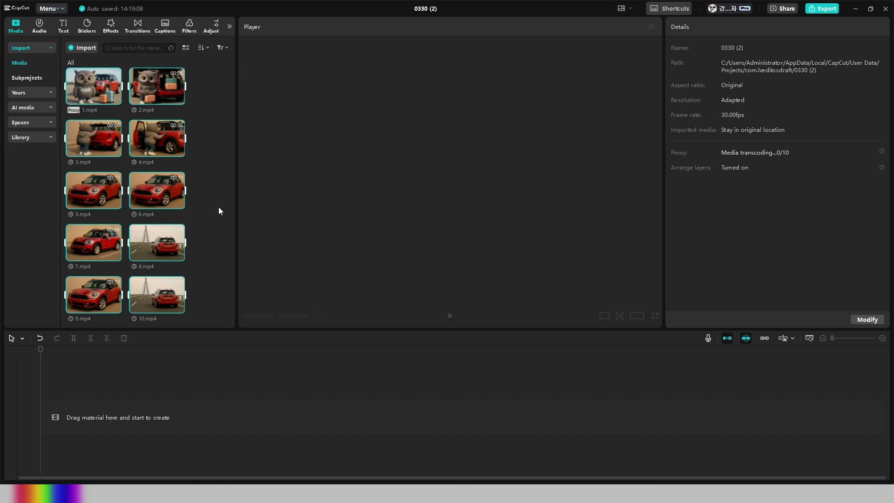
Switch to CapCut and preview the imported clip 1.mp4 of the owl beside the red car.
click(104, 88)
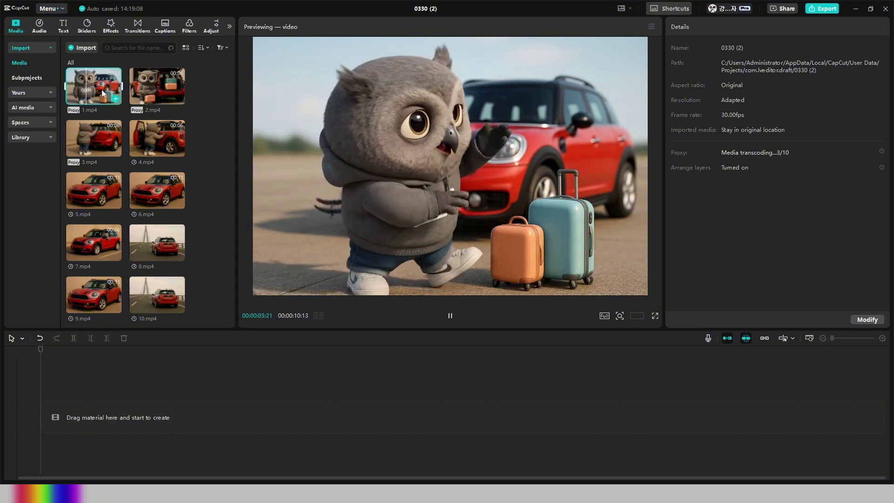
Add 1.mp4 to the timeline, then play most of it back and pause.
click(115, 101)
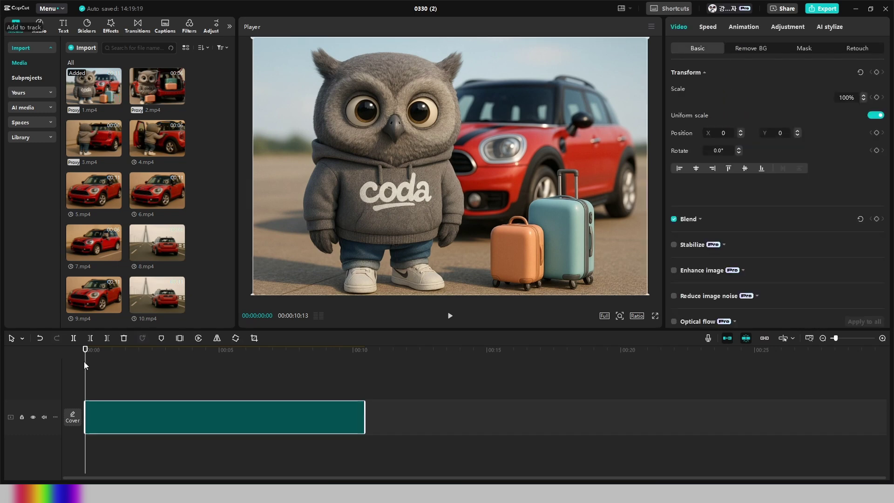
key(space)
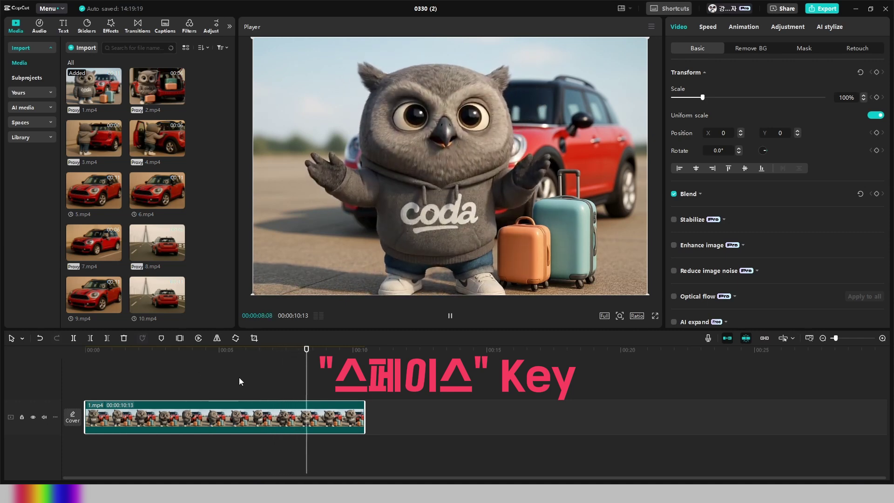
key(space)
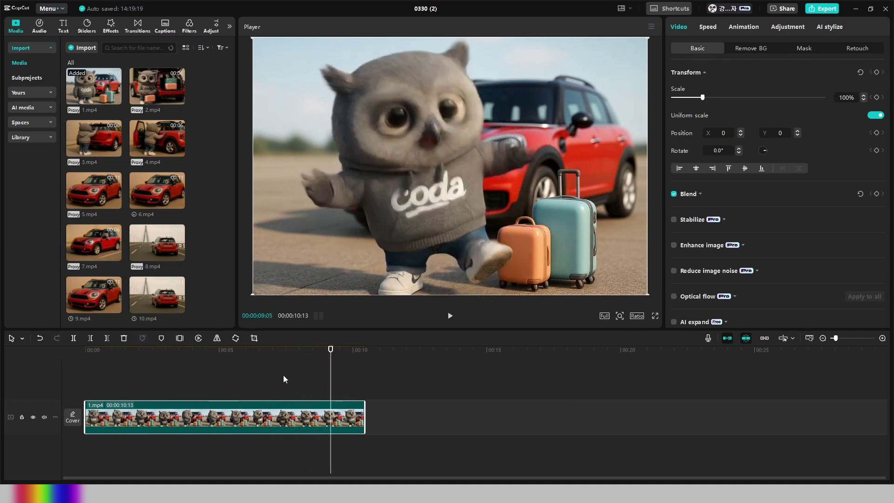
Set the project's aspect ratio to 16:9 and scale 1.mp4 up to 116% to cover the black side bars.
click(635, 316)
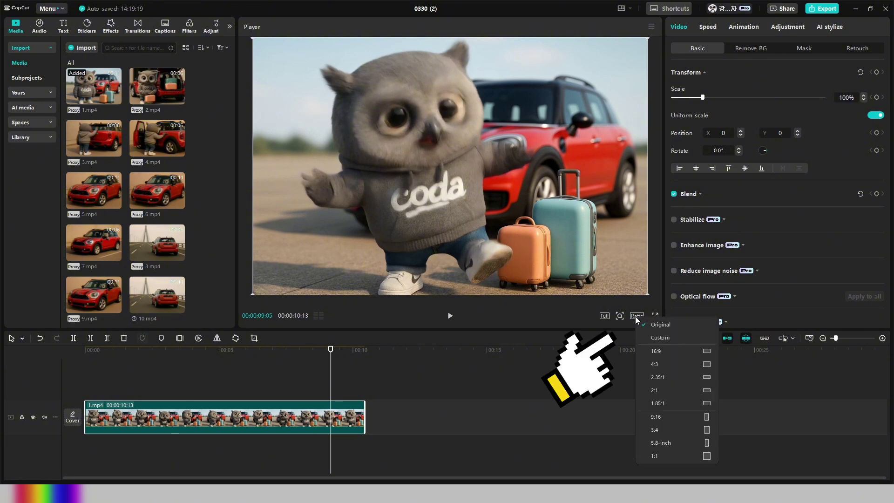
click(653, 352)
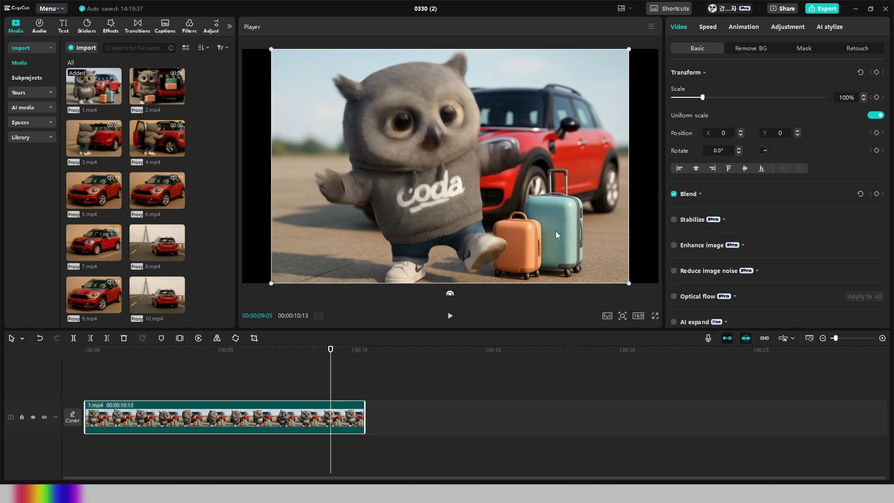
click(864, 96)
click(864, 95)
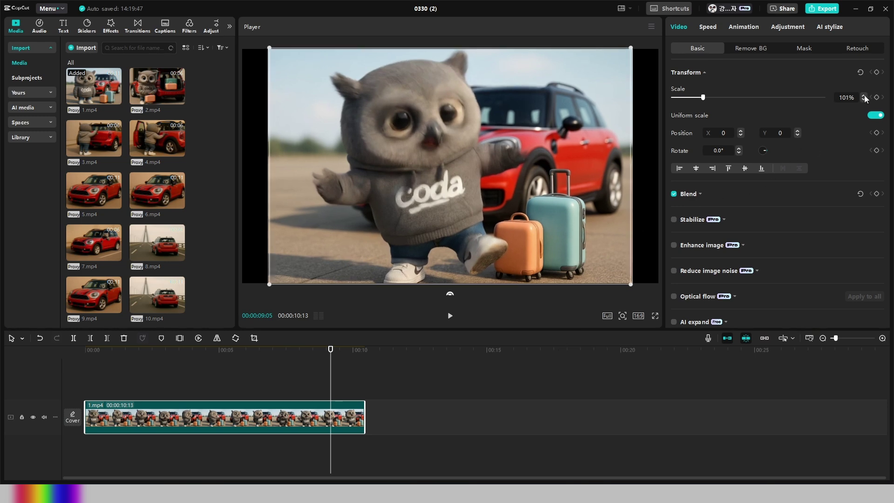
click(864, 95)
click(864, 96)
click(864, 95)
click(864, 96)
click(864, 96)
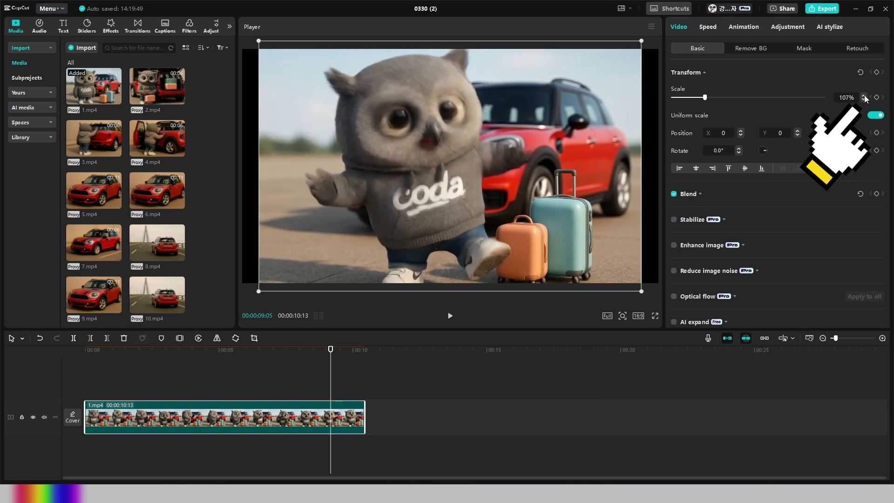
click(864, 96)
click(864, 96)
click(863, 96)
click(864, 95)
click(864, 95)
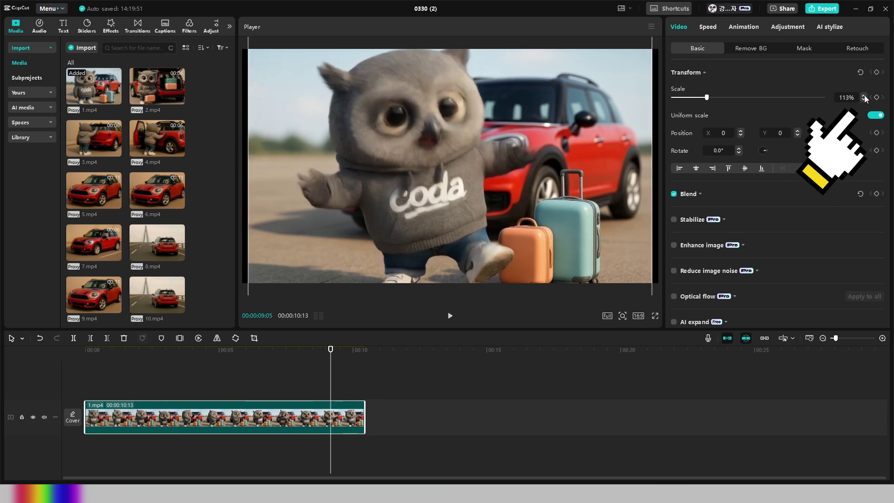
click(864, 95)
click(864, 96)
click(864, 96)
click(864, 95)
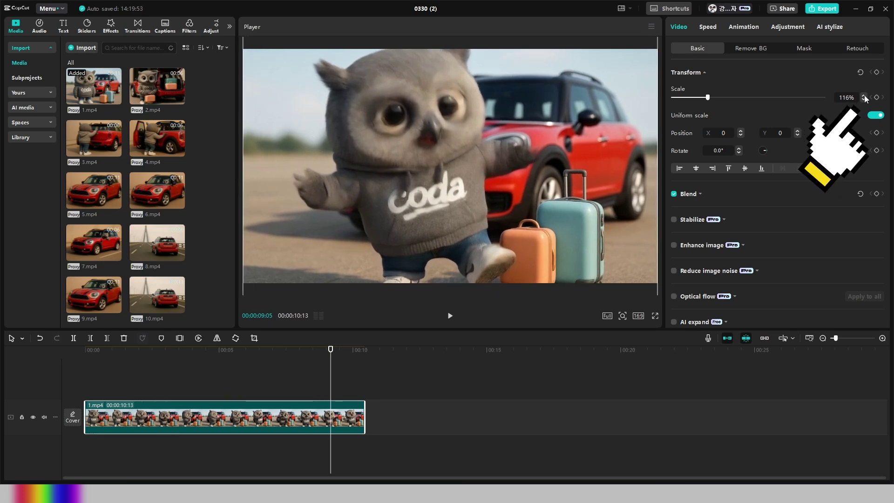
click(864, 96)
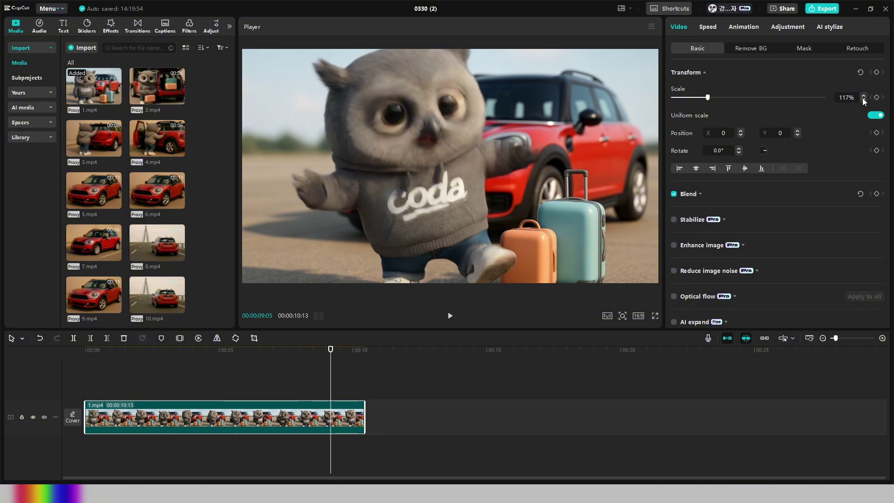
click(863, 101)
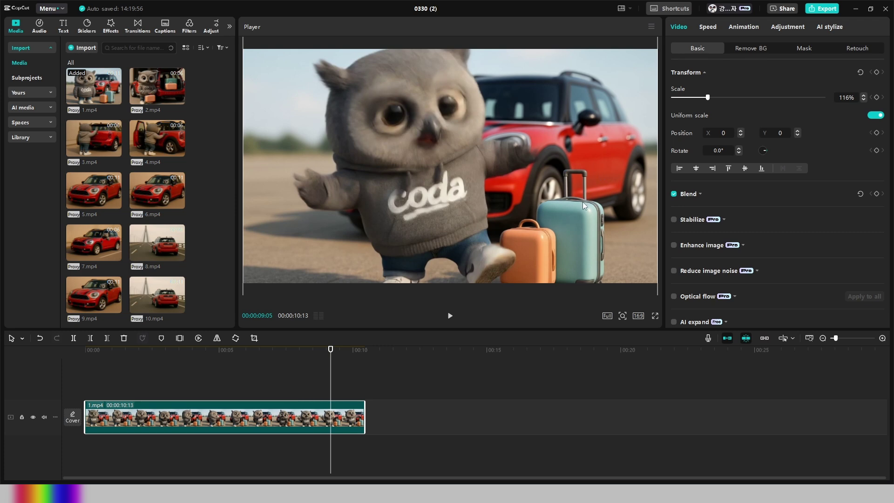
Shift 1.mp4 upward in the frame to a Y position of 92 and play it from the start.
drag(582, 202, 582, 191)
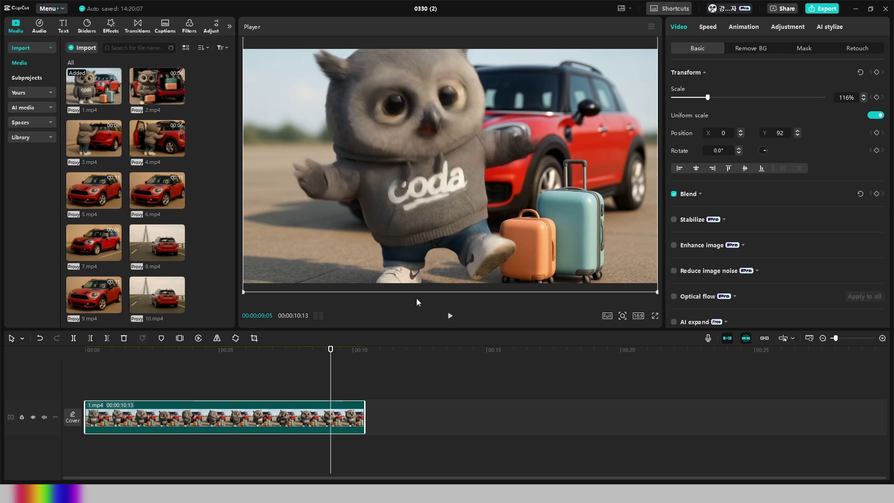
click(122, 358)
drag(122, 359, 44, 347)
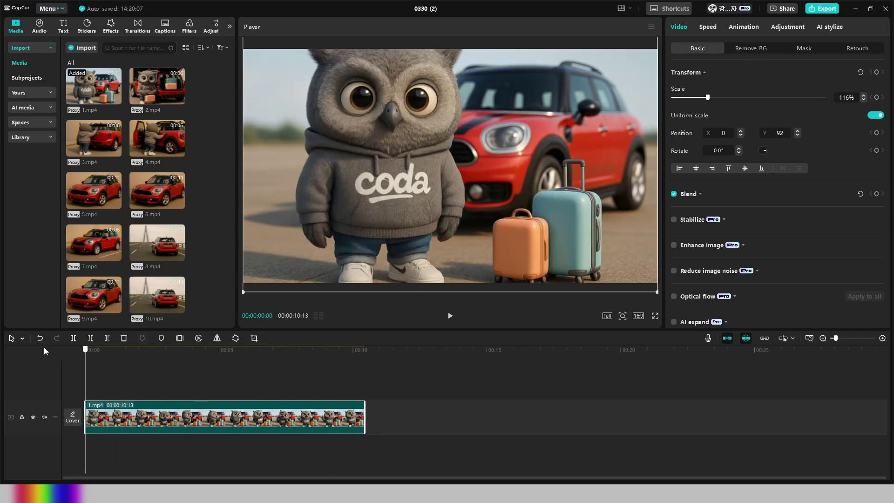
key(space)
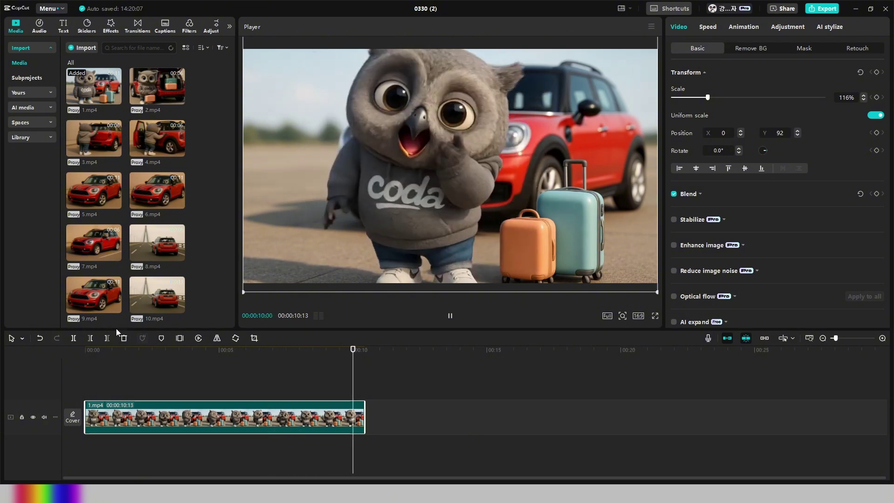
Split 1.mp4 at 00:00:03:12, just before the owl's arm deforms.
click(169, 350)
mouse_move(171, 355)
mouse_down()
mouse_move(196, 355)
mouse_move(180, 352)
mouse_up()
key(Left)
key(Left)
key(Left)
key(ctrl+b)
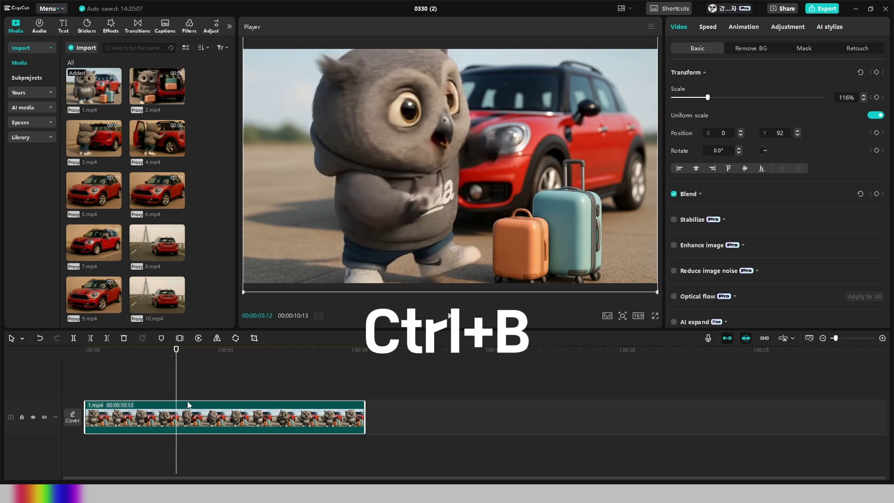
key(ctrl+b)
Trim the start of the second 1.mp4 piece up to 00:00:04:10 to remove the distorted owl frames.
key(Right)
key(Right)
key(Right)
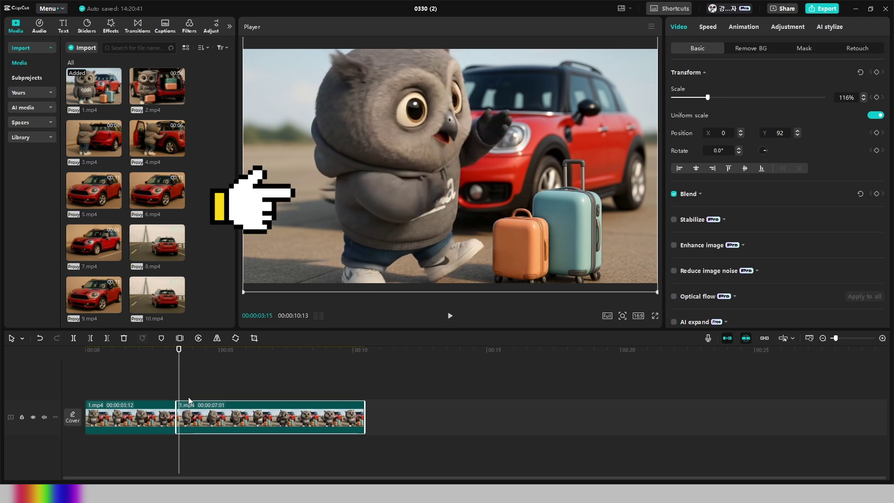
key(Right)
key(Right)
key(Right)
key(Right)
key(Right)
key(Right)
key(Right)
key(Right)
key(Right)
key(Right)
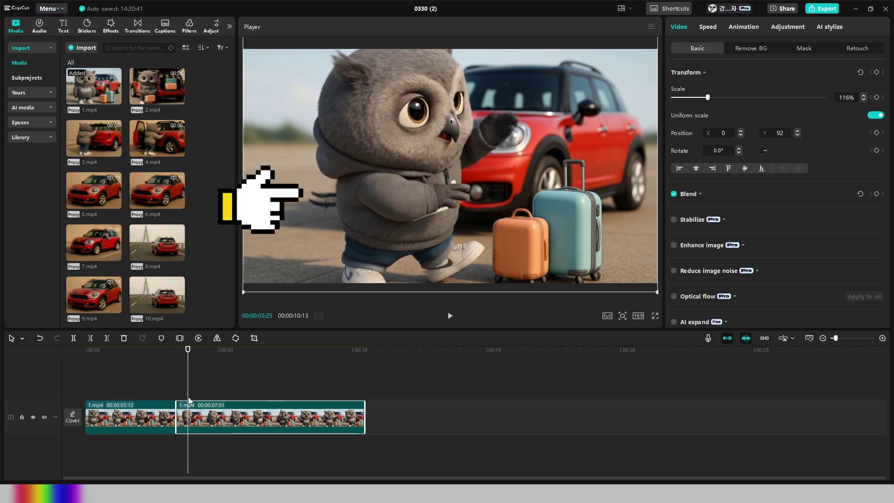
key(Right)
key(Right)
key(Right)
key(Right)
key(Right)
key(Right)
key(Right)
key(Right)
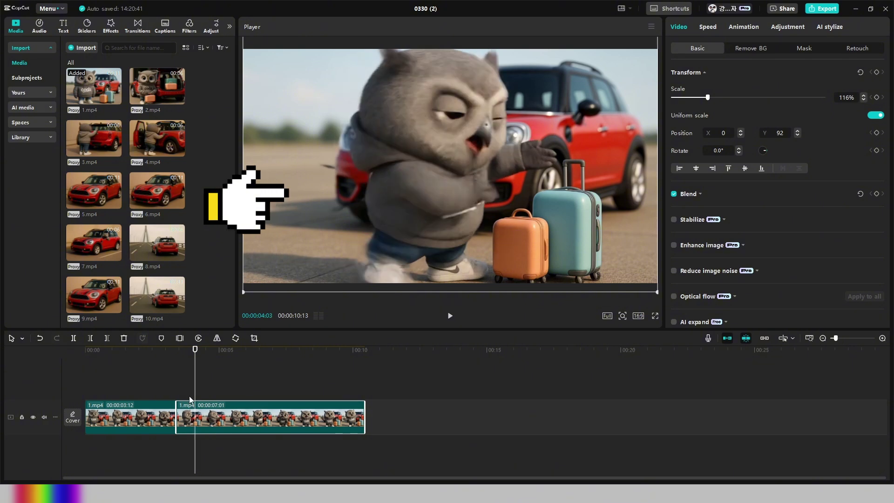
key(Right)
key(Right)
key(Right)
key(Right)
key(Right)
key(Right)
key(Right)
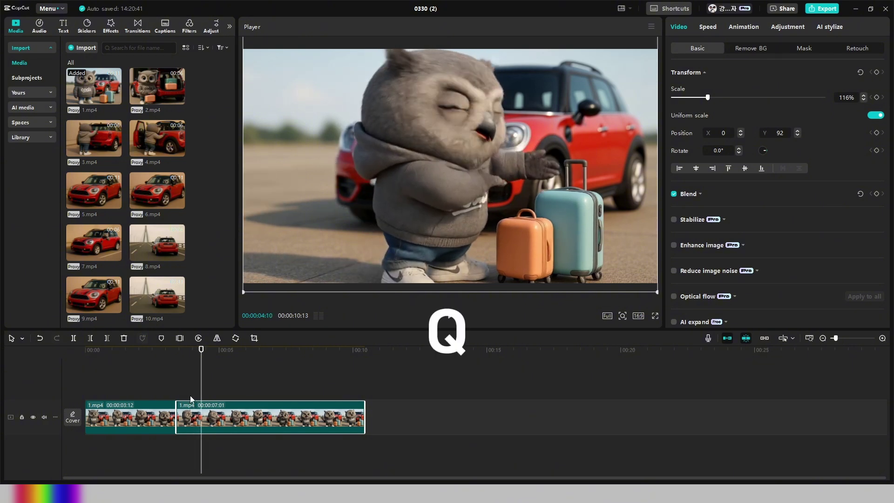
key(q)
Play the timeline from the start and replay around the cut to check how the two 1.mp4 pieces join.
click(139, 362)
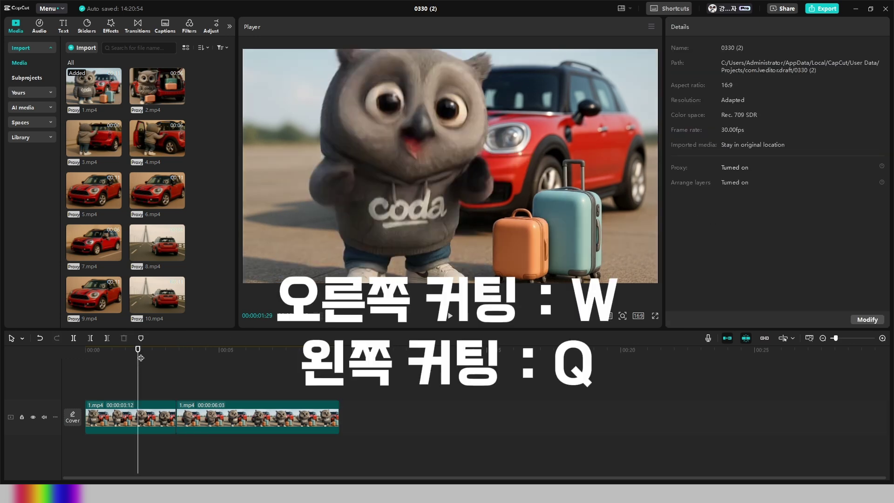
drag(136, 352, 69, 352)
key(space)
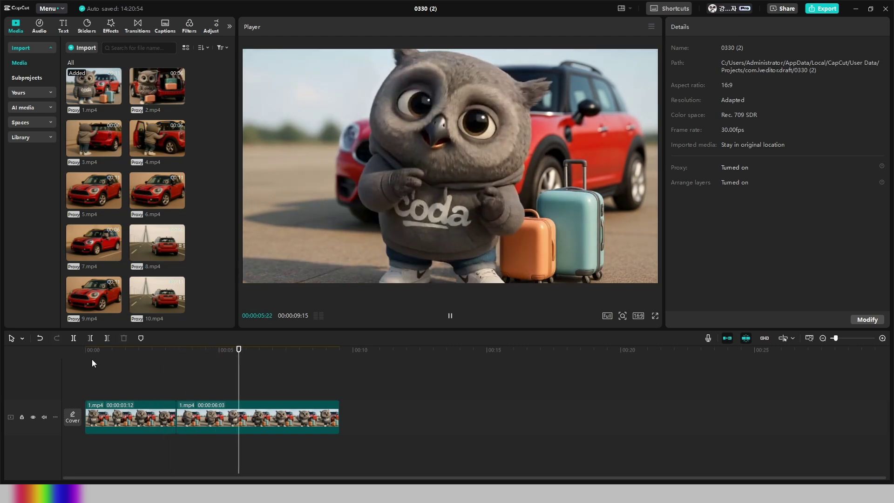
click(171, 387)
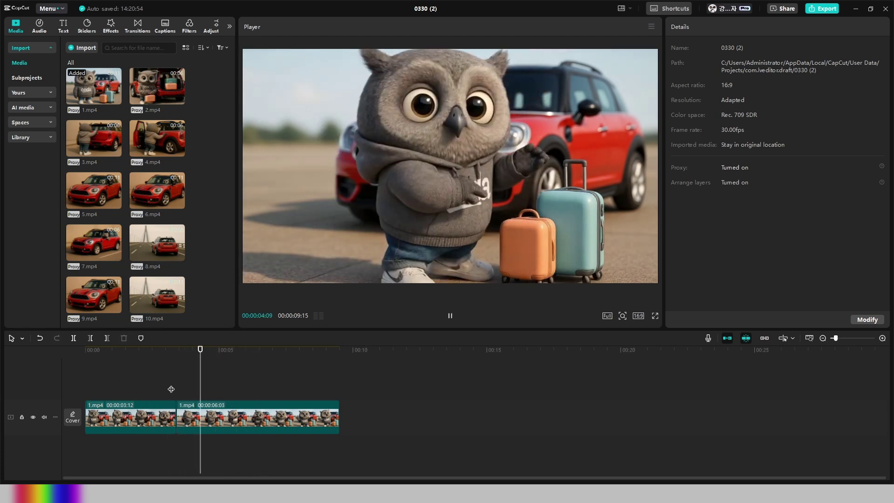
click(171, 389)
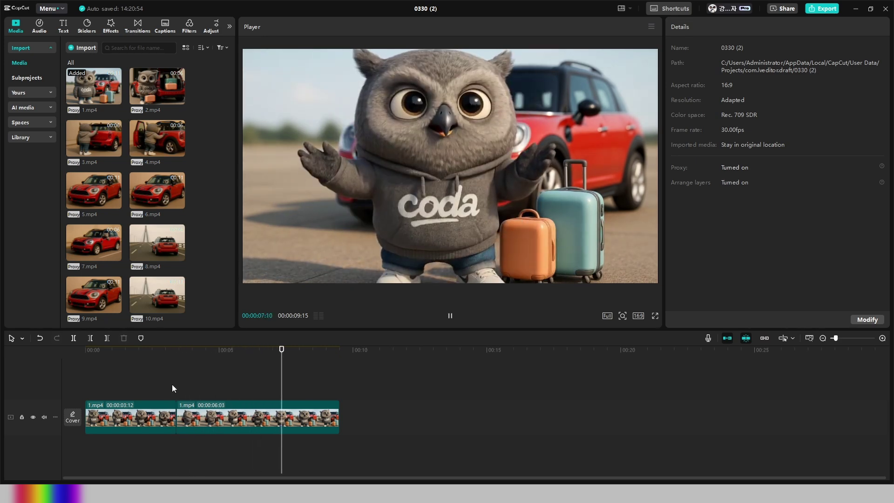
key(space)
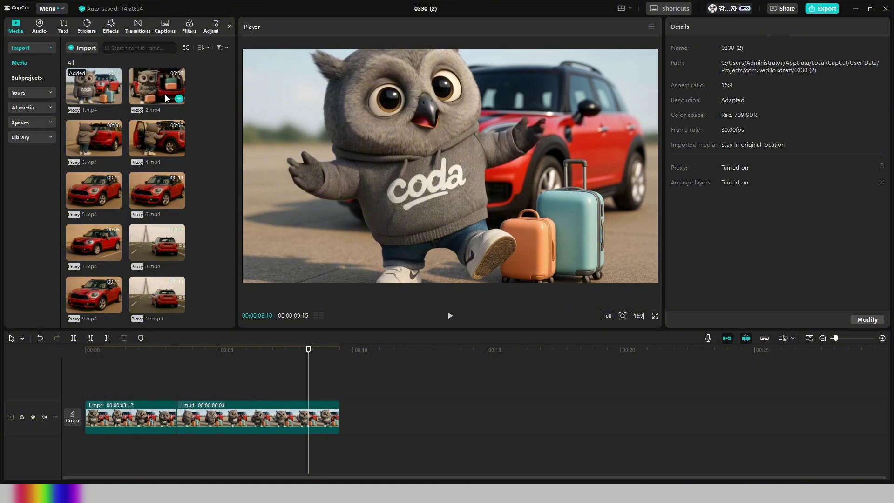
Place 2.mp4 directly after the second 1.mp4 piece on the main track and play it.
drag(318, 366, 342, 423)
key(space)
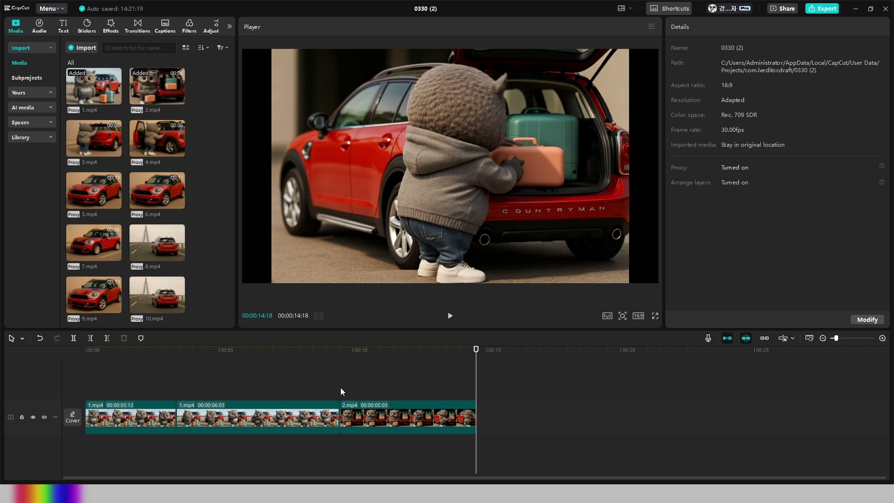
click(350, 386)
key(space)
Set the scale of 2.mp4 to 116% and play the timeline from just before that clip.
click(356, 401)
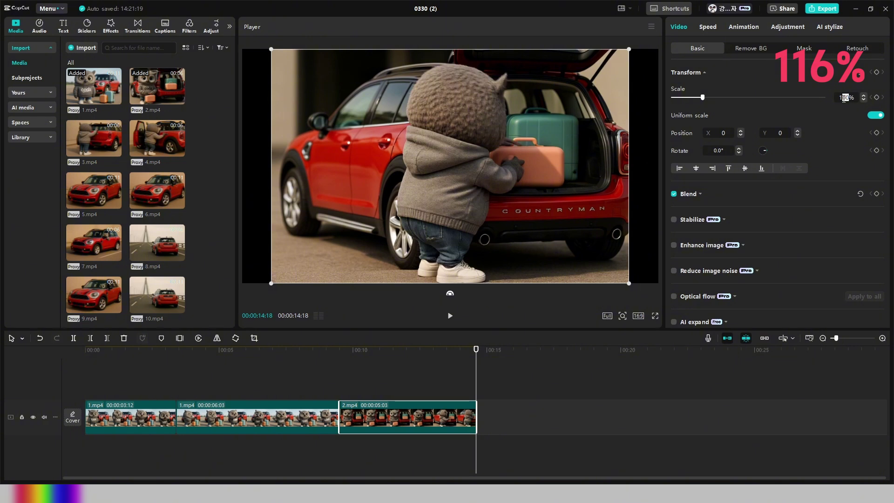
text(116)
key(Return)
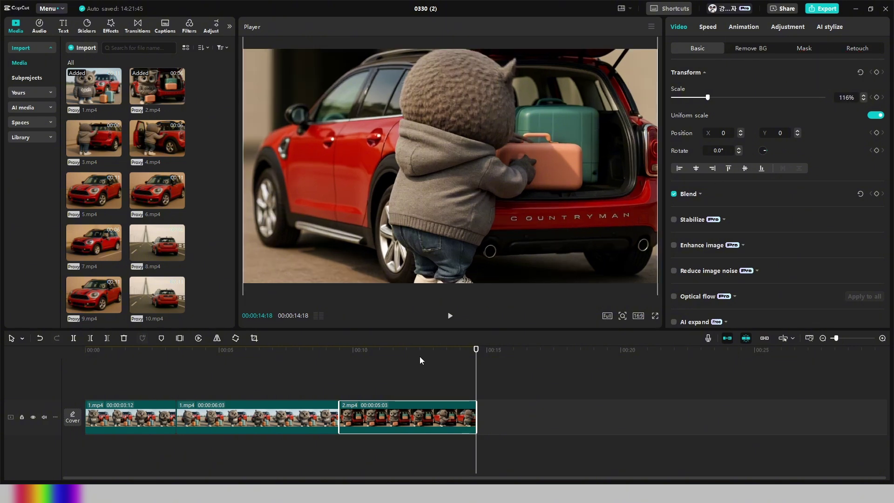
click(330, 352)
key(space)
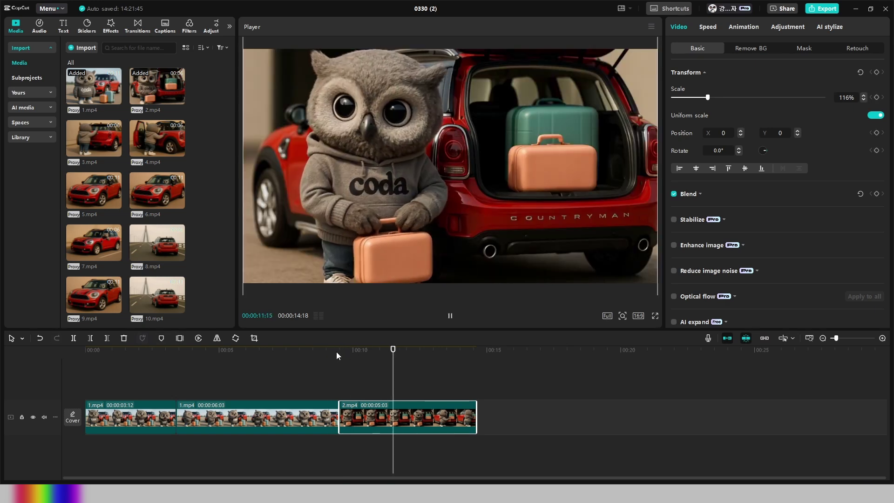
Add 3.mp4 and 4.mp4 after 2.mp4 on the main track, moving 4.mp4 behind 3.mp4.
click(119, 157)
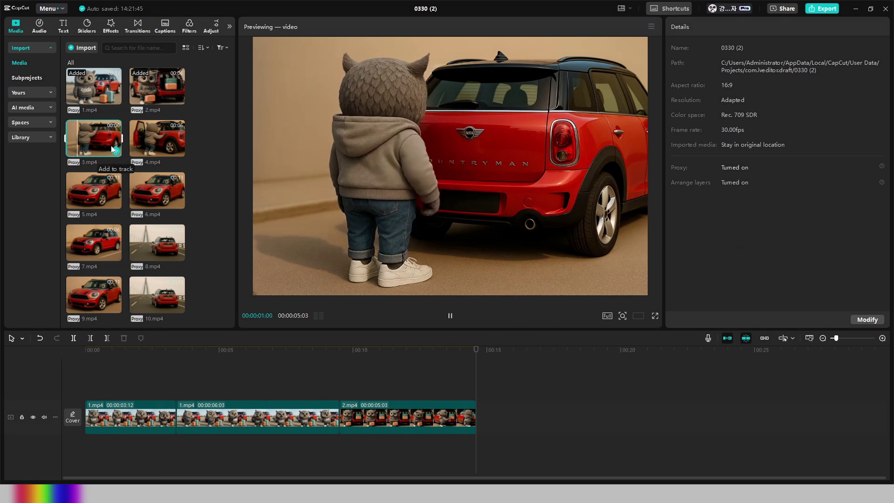
click(115, 151)
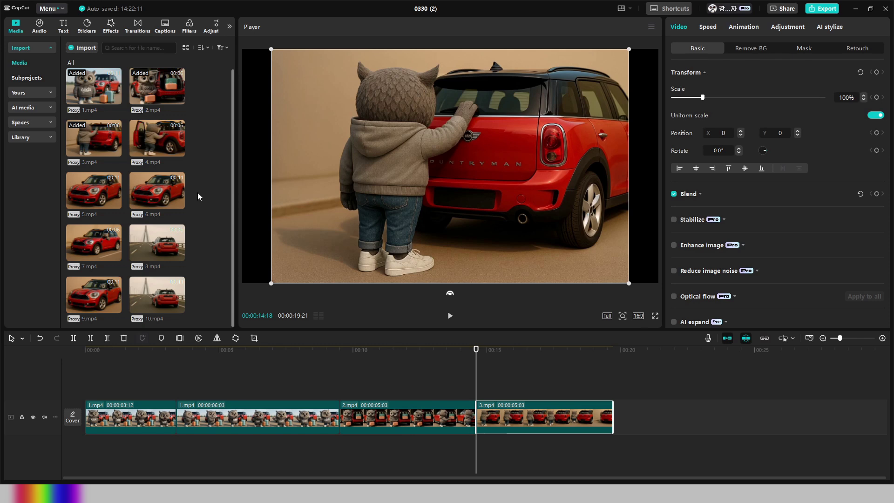
click(179, 151)
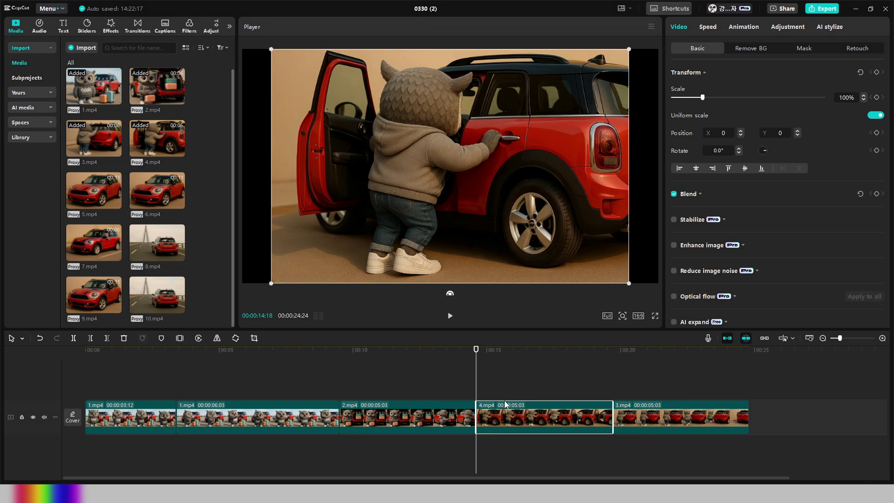
drag(505, 404, 644, 387)
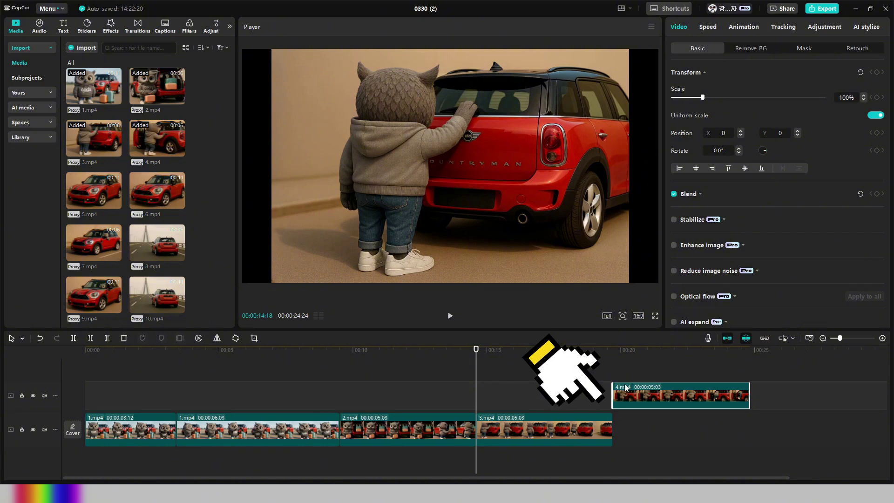
drag(625, 388, 644, 420)
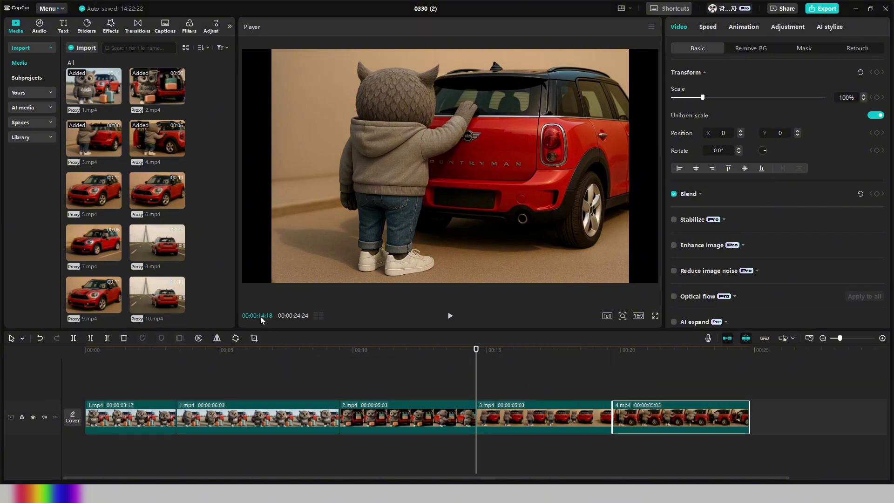
mouse_move(181, 262)
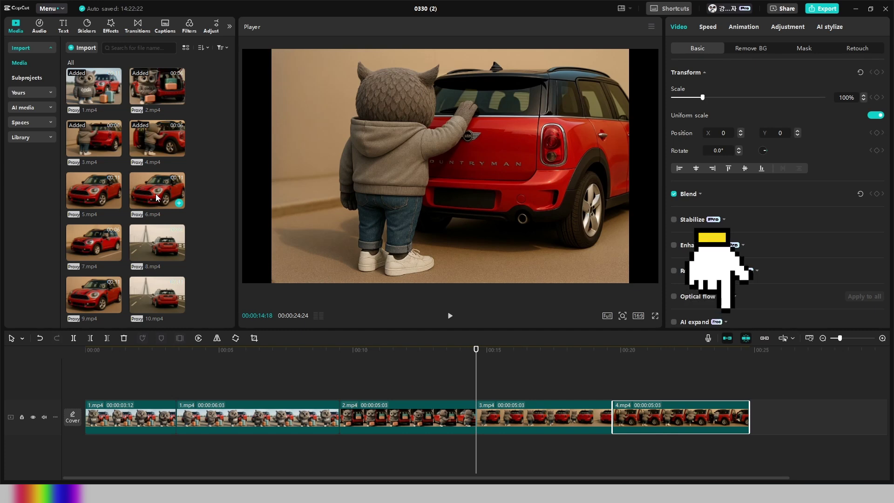
mouse_move(100, 196)
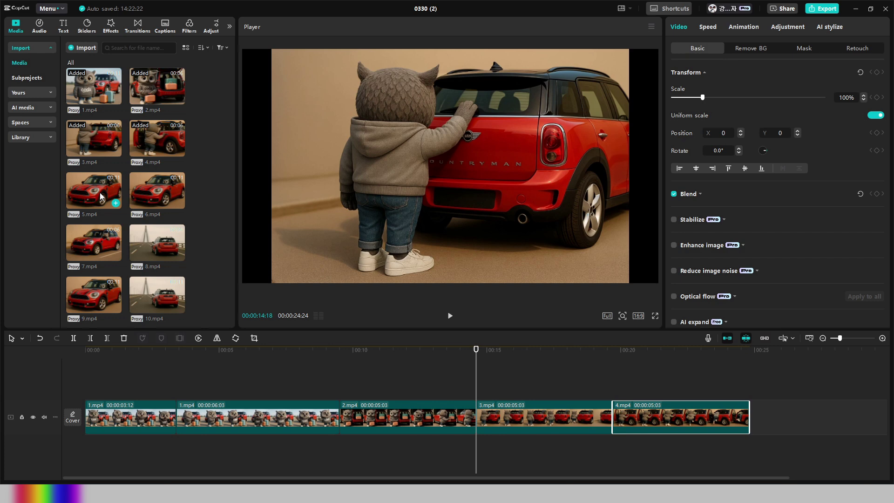
Add 5.mp4 and 6.mp4 after 4.mp4 on the main track.
drag(100, 196, 784, 409)
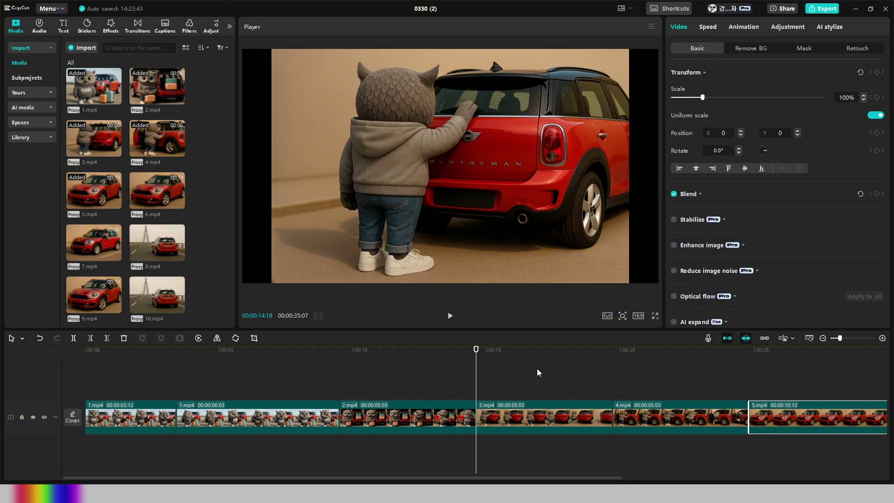
scroll(537, 368, down, 4)
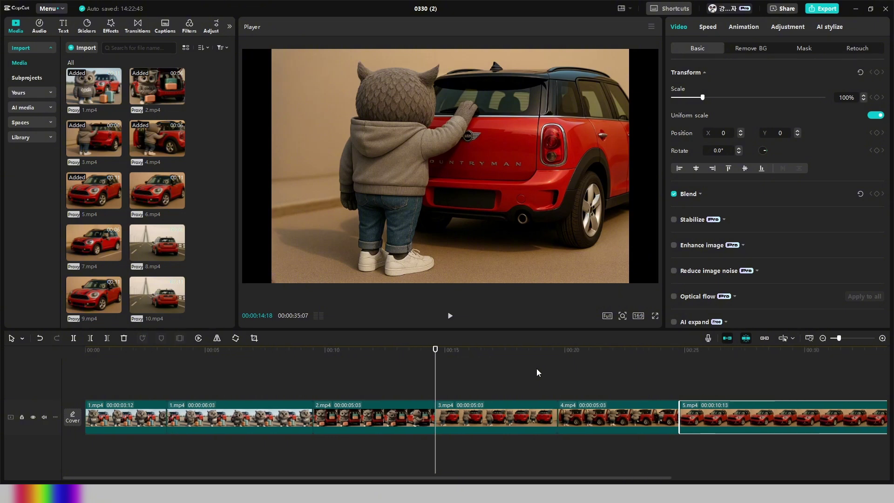
scroll(535, 370, down, 4)
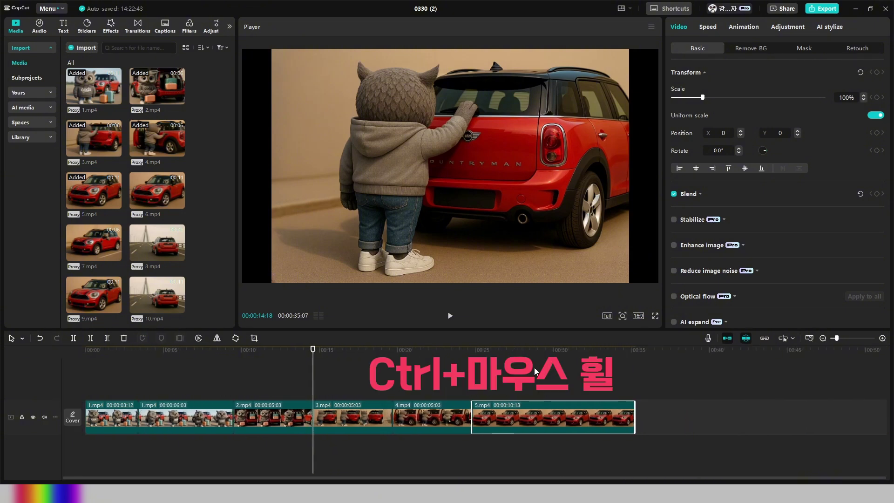
scroll(536, 369, down, 1)
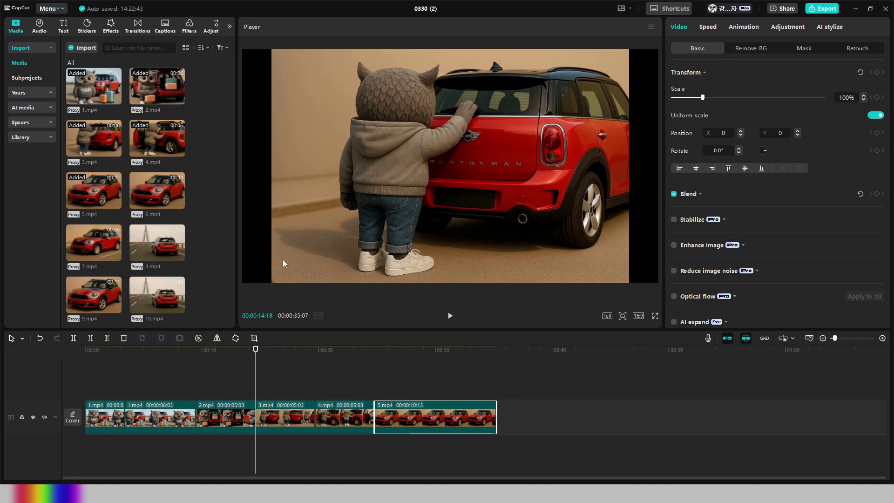
drag(154, 200, 492, 407)
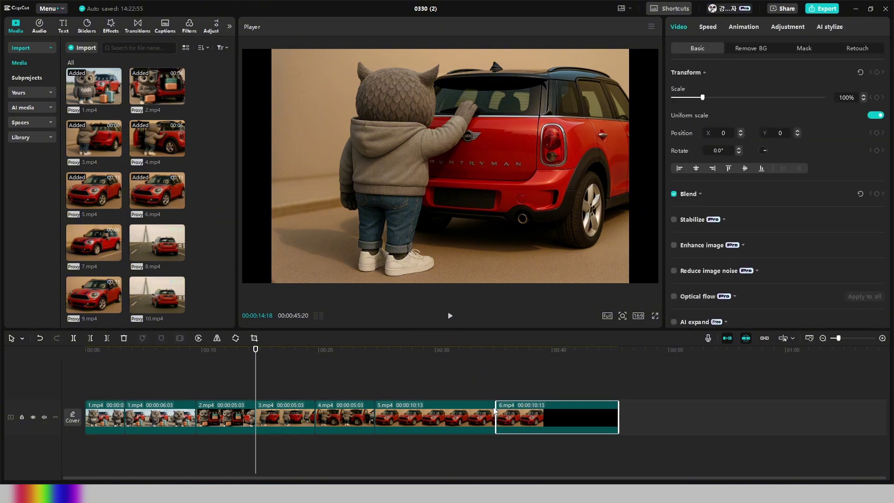
Play across the join between 5.mp4 and 6.mp4, and remove 6.mp4 from the main track.
click(486, 391)
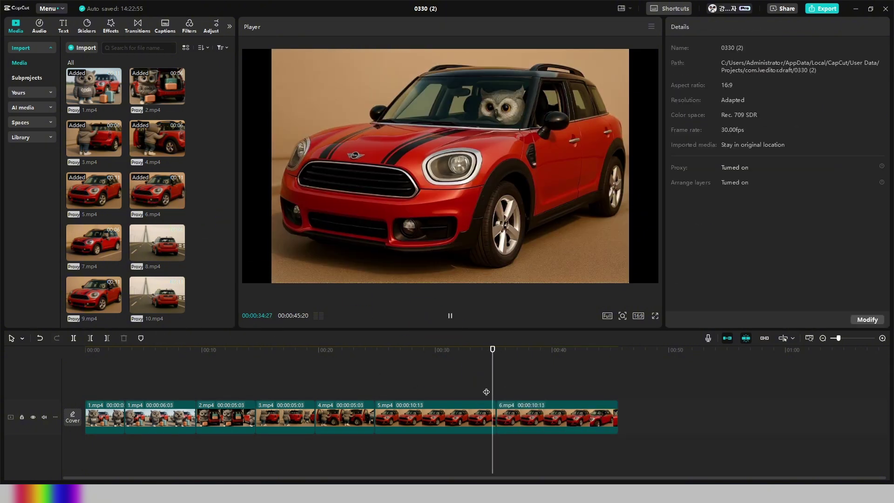
key(space)
click(521, 404)
key(Delete)
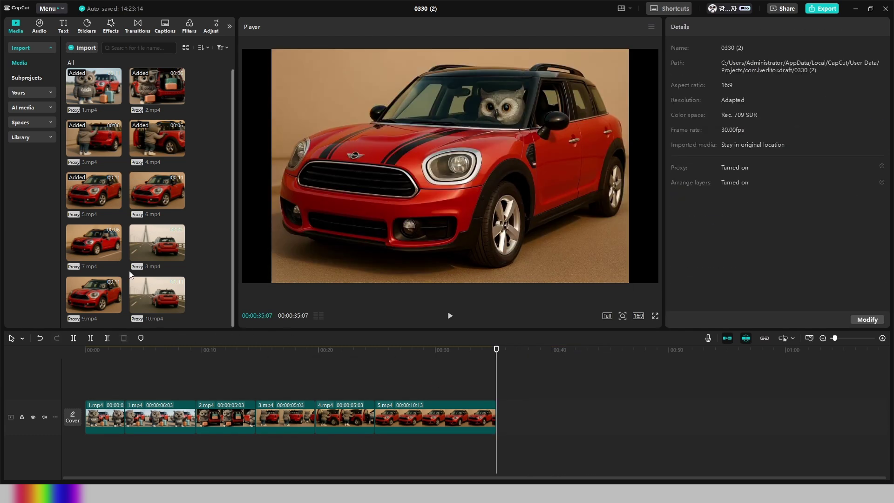
Add 9.mp4, 7.mp4 and 10.mp4 in that order after 5.mp4 and play the timeline from the end of 5.mp4.
drag(97, 284, 511, 408)
drag(95, 243, 637, 413)
drag(156, 294, 685, 406)
click(469, 396)
key(space)
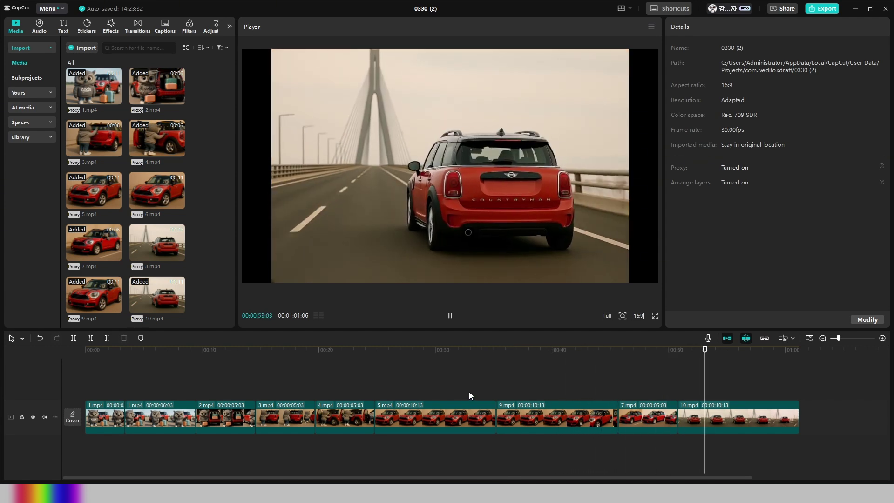
Remove 5.mp4 from the main track and review the timeline from the start.
click(412, 384)
click(431, 404)
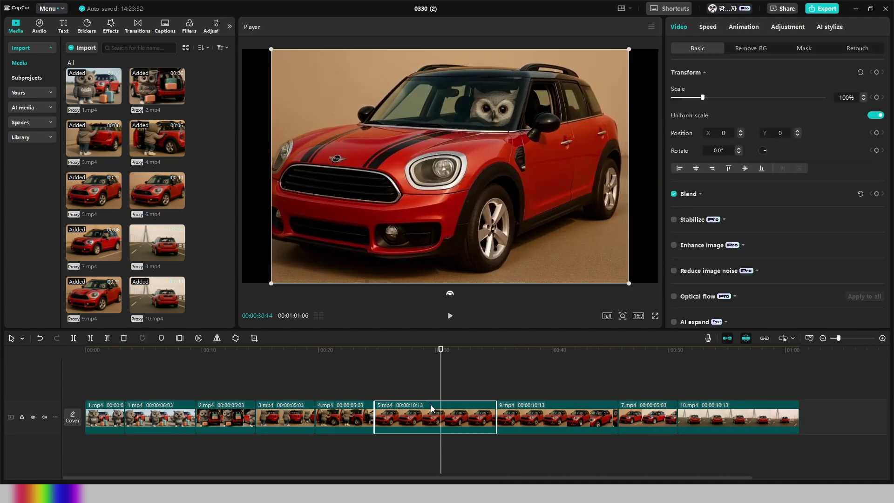
key(Delete)
click(87, 376)
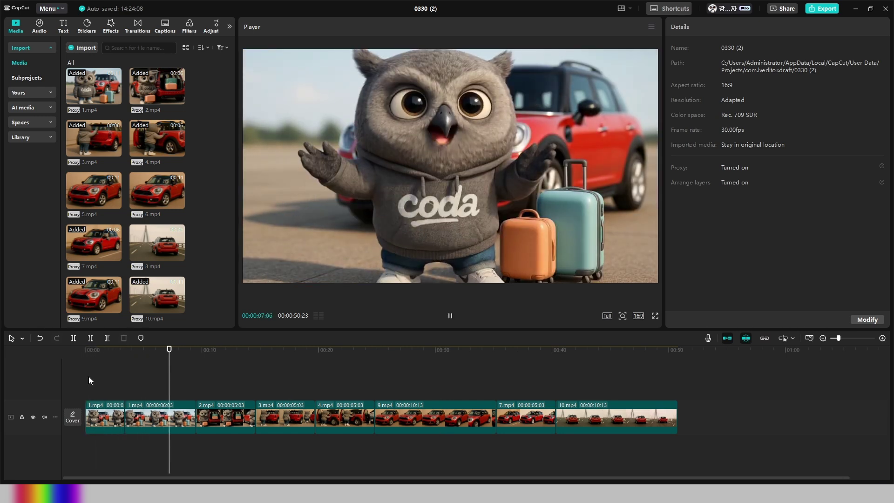
Set the scale of 3.mp4, 4.mp4, 9.mp4, 7.mp4 and 10.mp4 together to 116%.
click(283, 418)
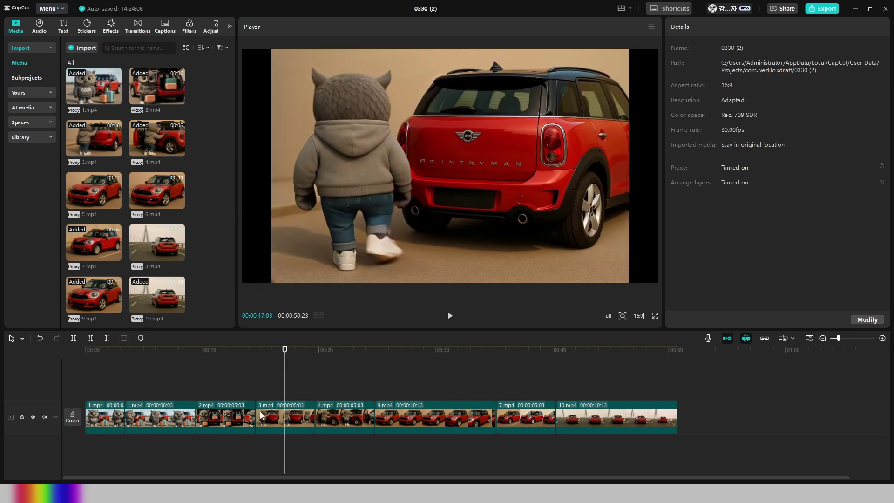
ctrl+click(457, 422)
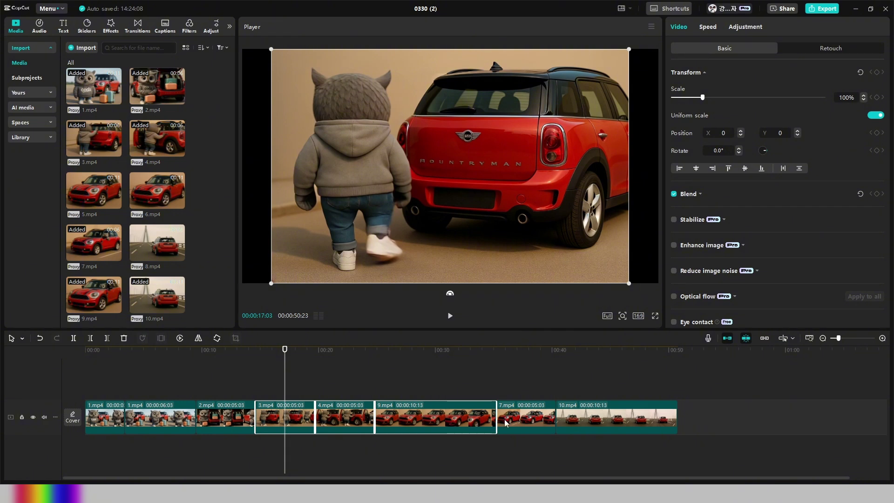
ctrl+click(512, 422)
ctrl+click(579, 416)
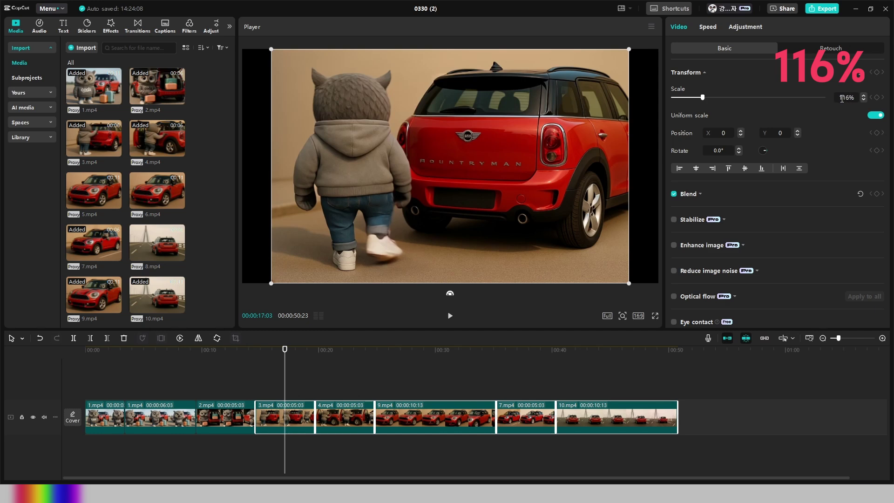
key(Return)
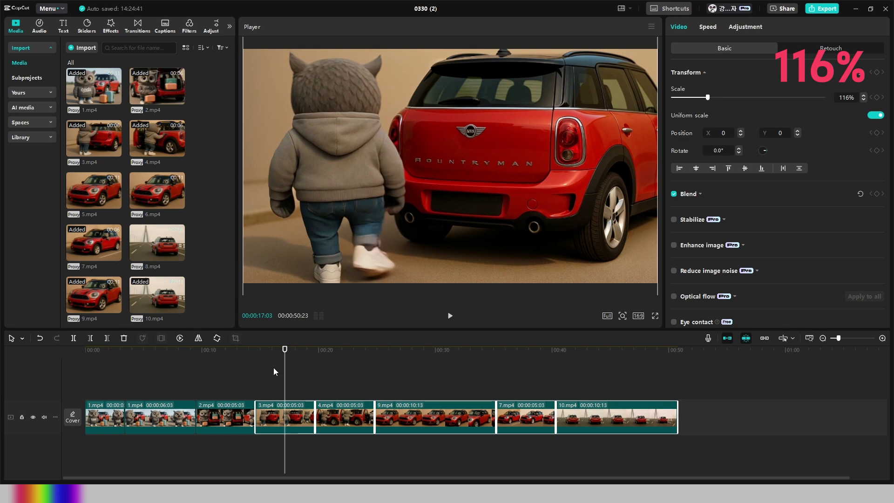
Play the timeline from the start of 3.mp4 to the end to check the scaled clips.
click(254, 371)
key(space)
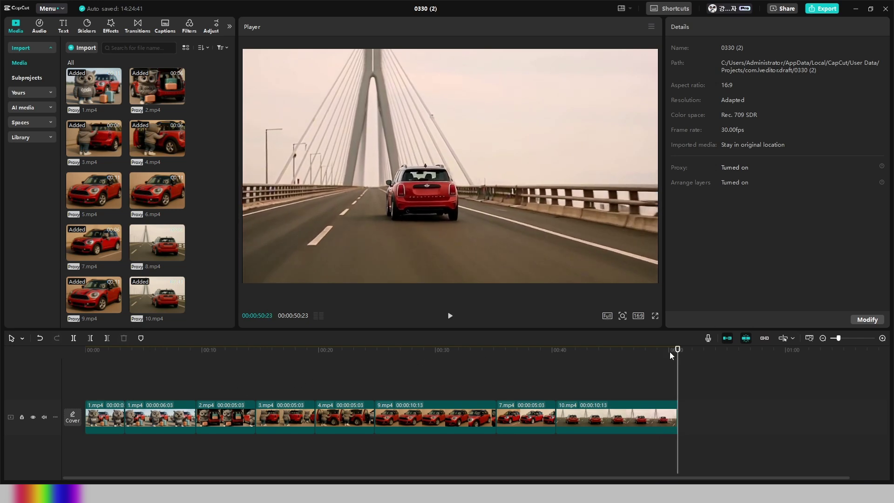
mouse_move(676, 352)
mouse_down()
mouse_move(638, 352)
mouse_move(672, 351)
mouse_up()
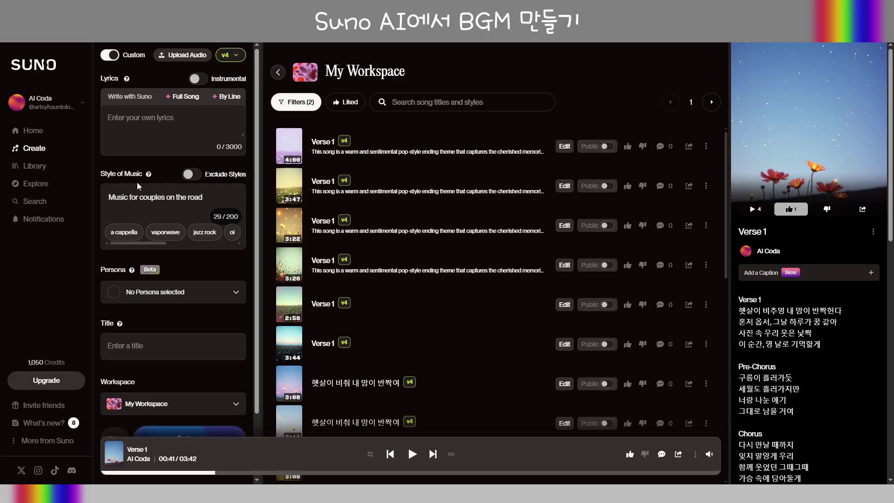
In Suno, generate an instrumental song titled "drive" with the style "Music for couples on the road".
click(198, 79)
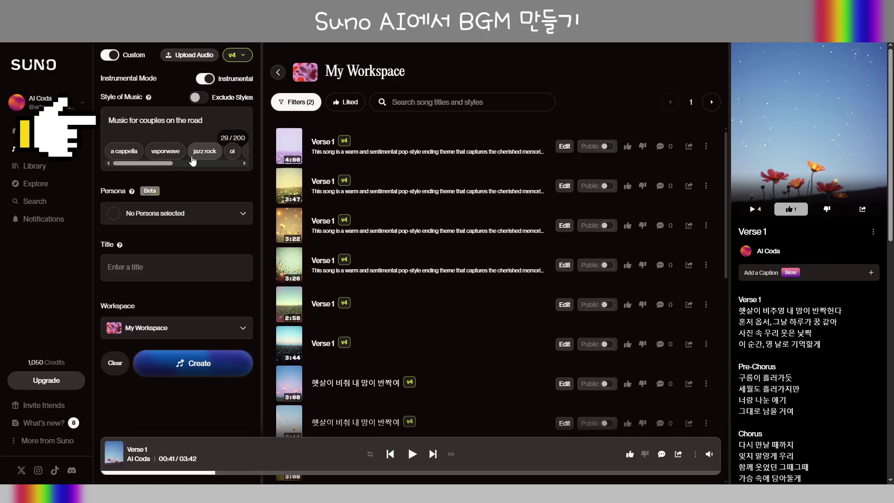
click(127, 245)
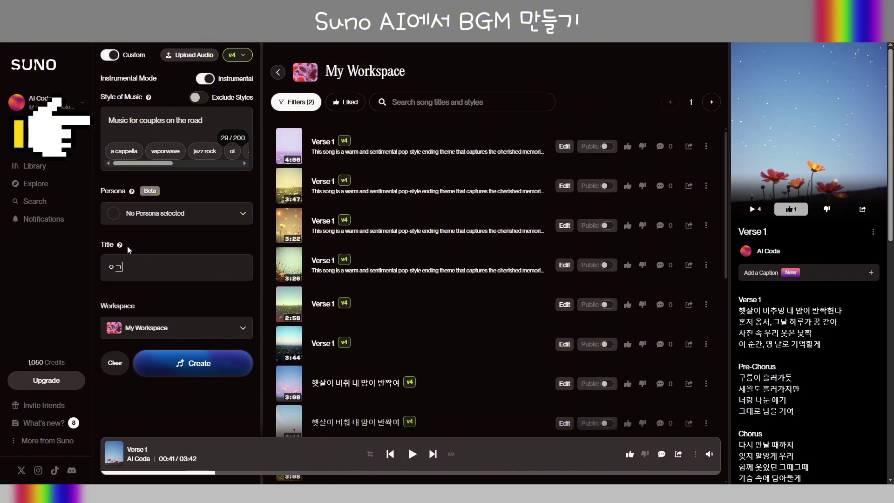
text(drive)
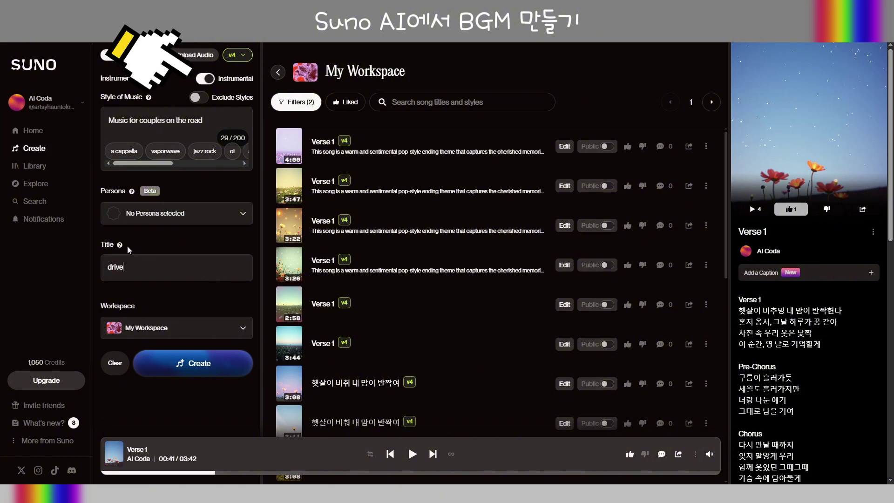
click(188, 358)
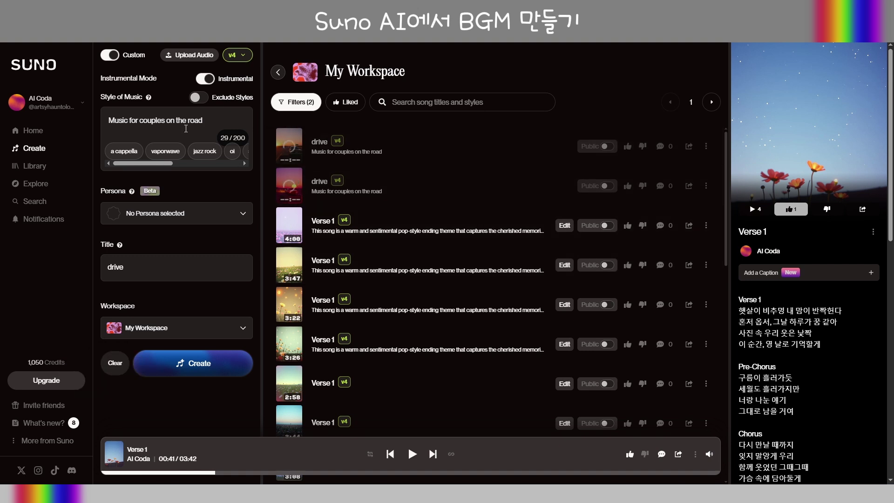
Listen to the generated "drive" songs and like the first one in the "Preparing to go on a road trip" style.
click(289, 148)
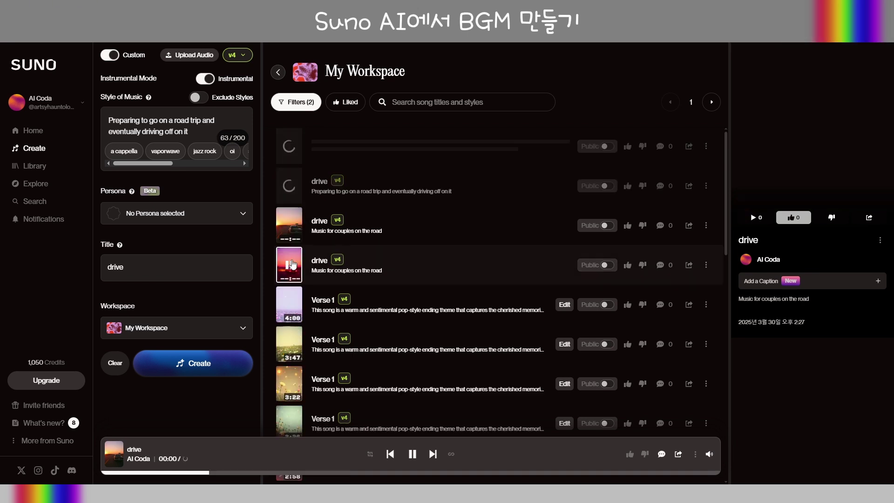
click(289, 264)
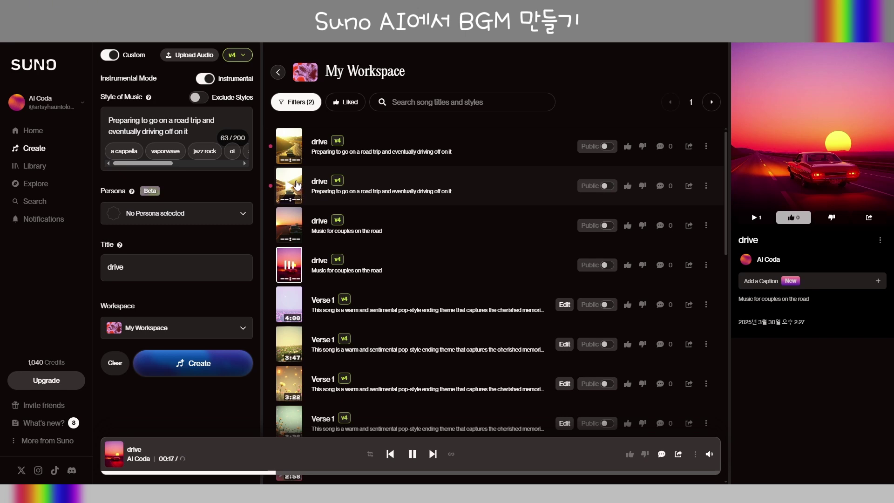
click(293, 148)
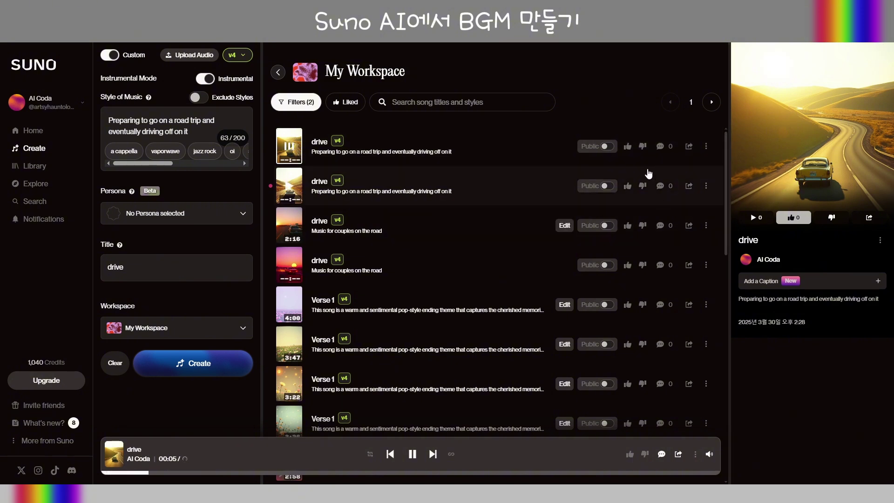
click(633, 148)
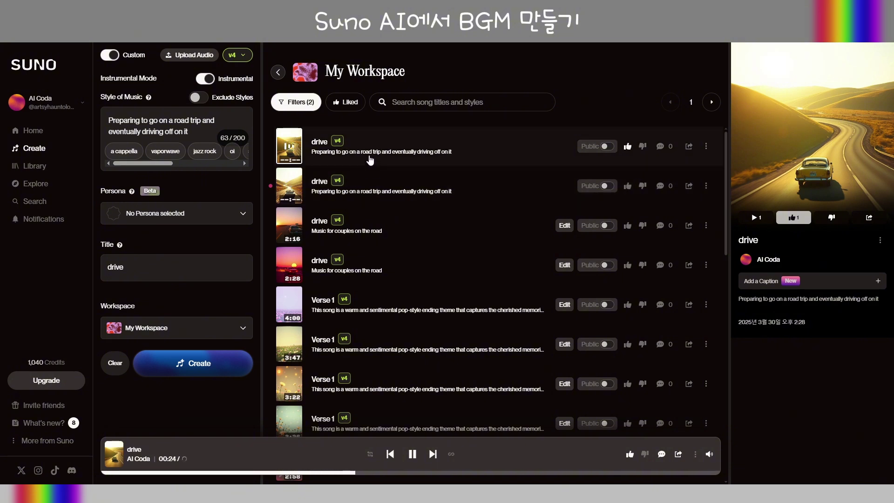
click(354, 188)
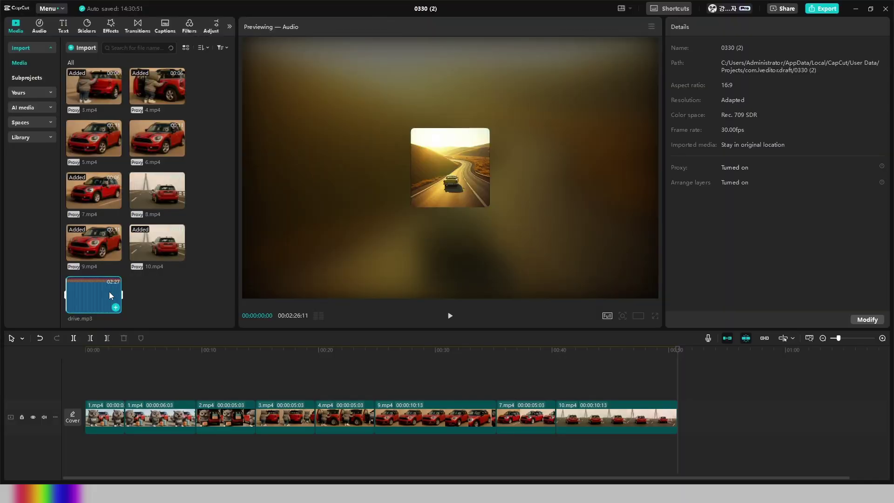
In CapCut, place drive.mp3 below the main track from the start of the timeline and play the video with it.
drag(111, 295, 86, 437)
click(88, 372)
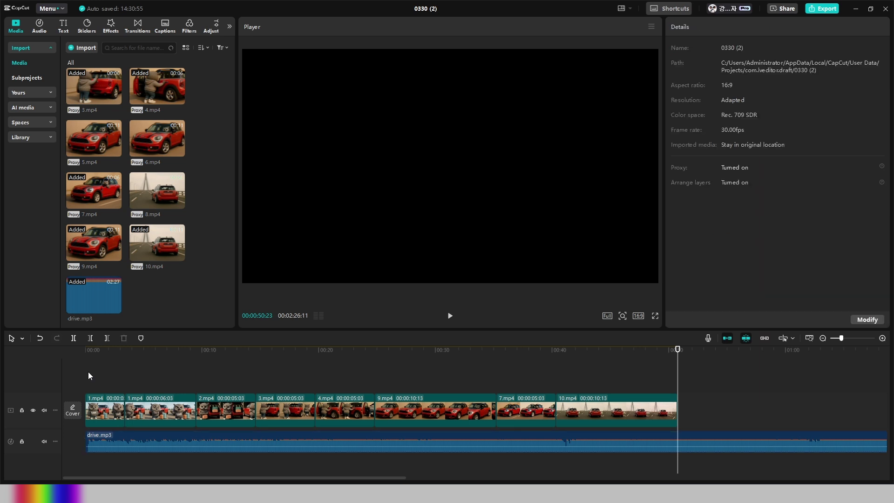
key(space)
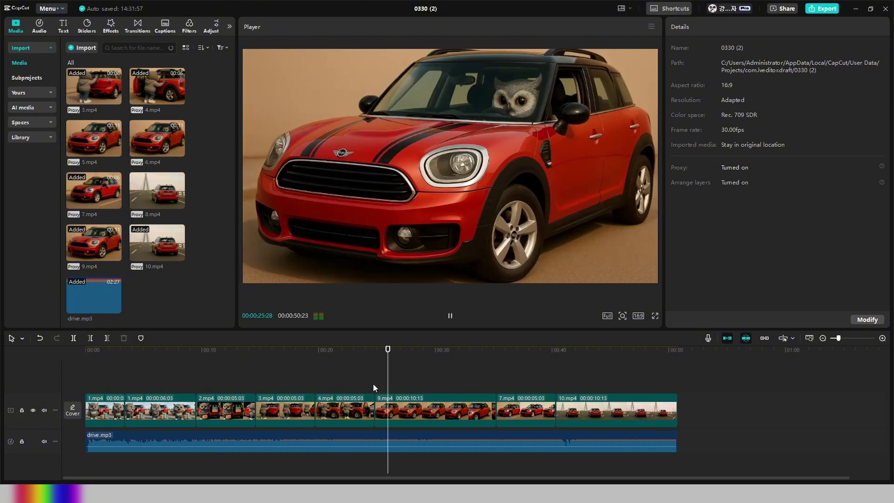
key(space)
key(space)
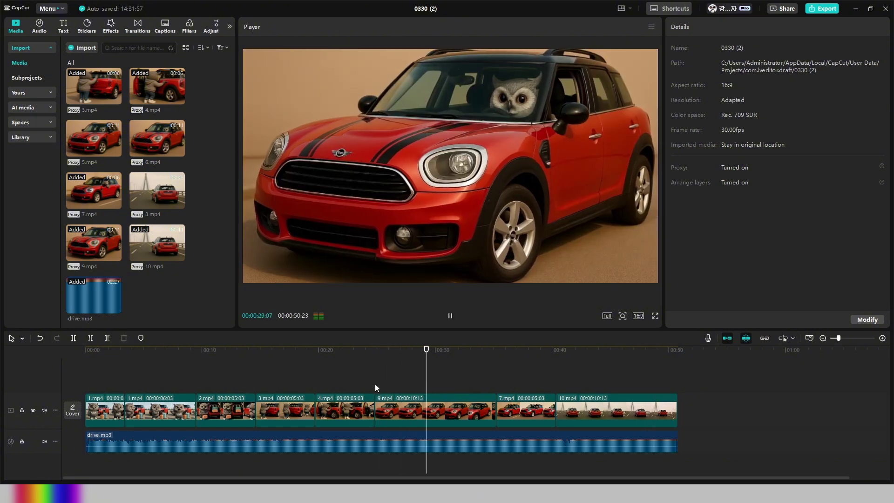
key(space)
Add a volume keyframe to drive.mp3 at 00:00:27:05.
click(408, 390)
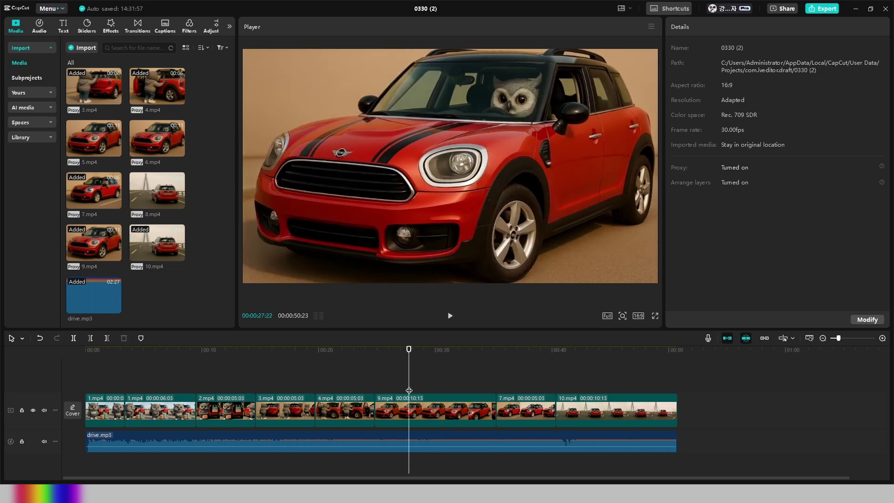
key(Left)
key(Left)
key(Left)
key(Left)
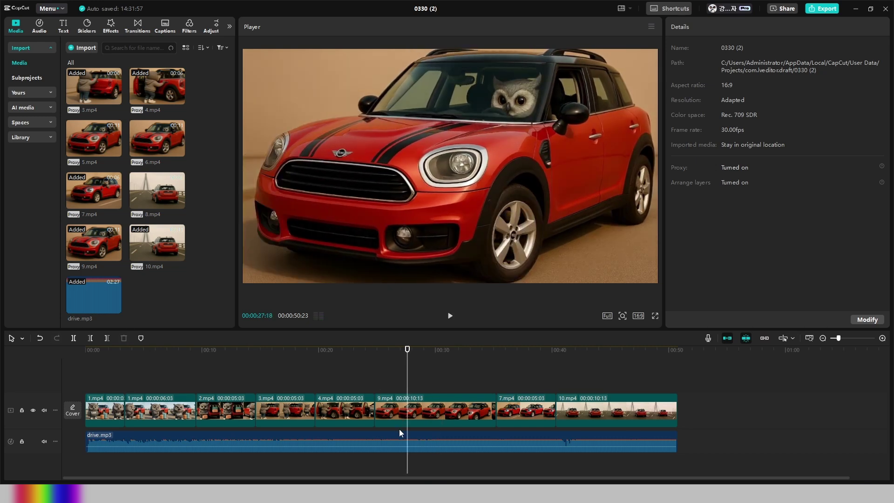
click(402, 389)
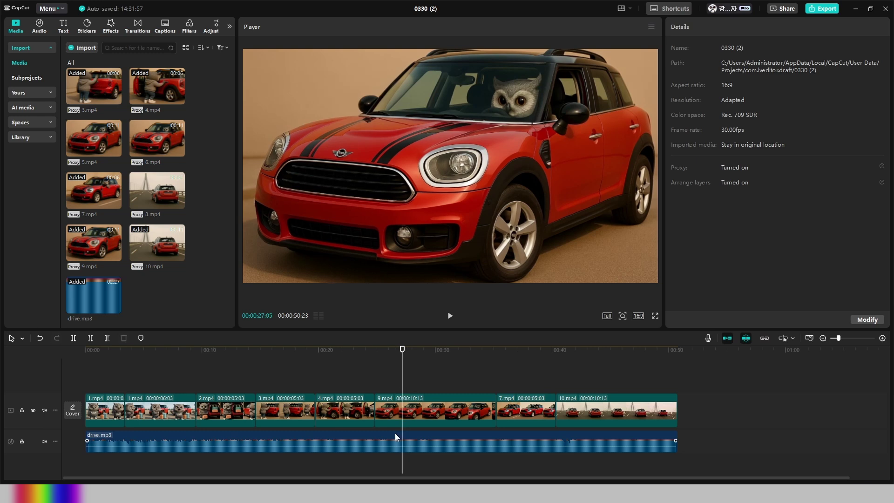
click(395, 438)
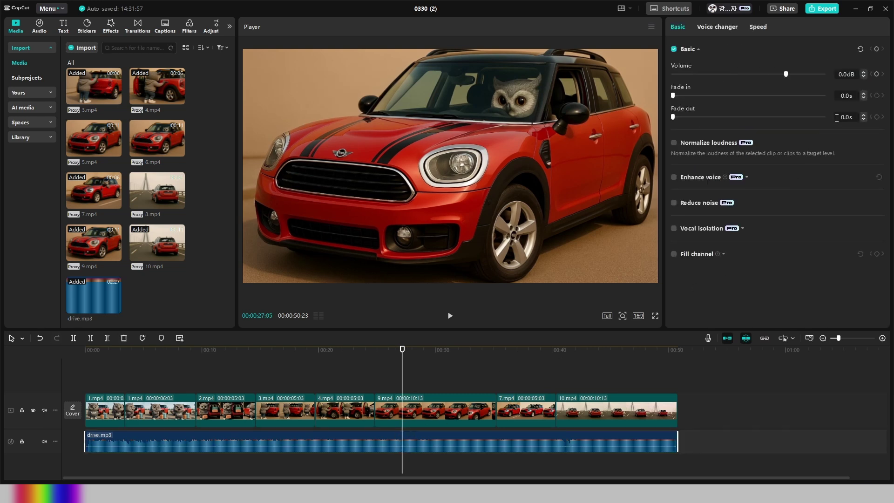
click(875, 74)
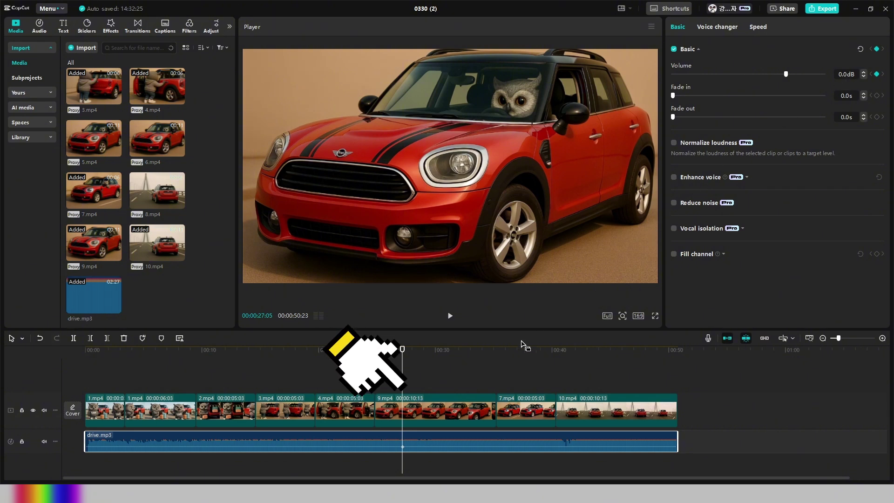
Add a second volume keyframe to drive.mp3 at 00:00:27:11.
key(Right)
key(Right)
key(Right)
key(Right)
key(Right)
key(Right)
key(Right)
key(Right)
key(Right)
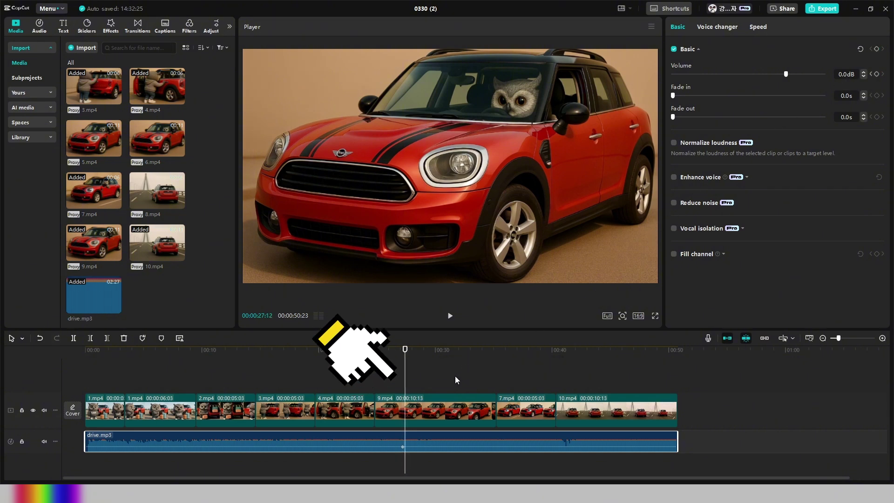
key(Left)
key(Left)
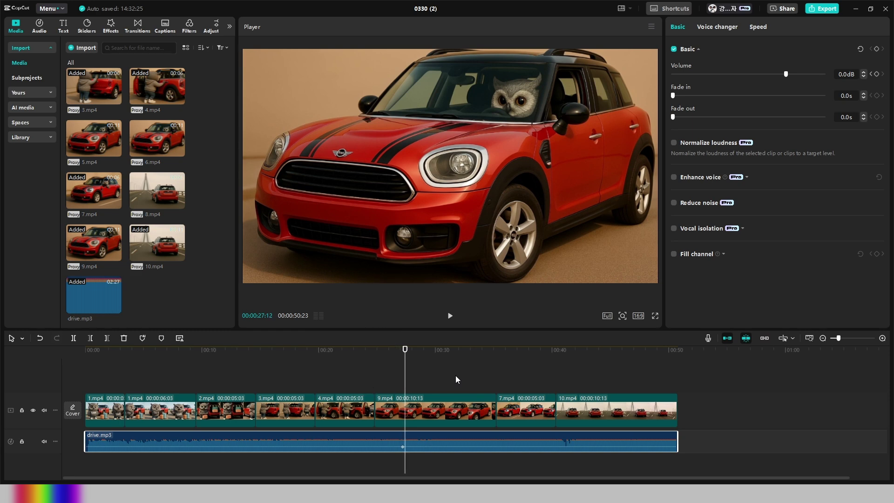
key(Left)
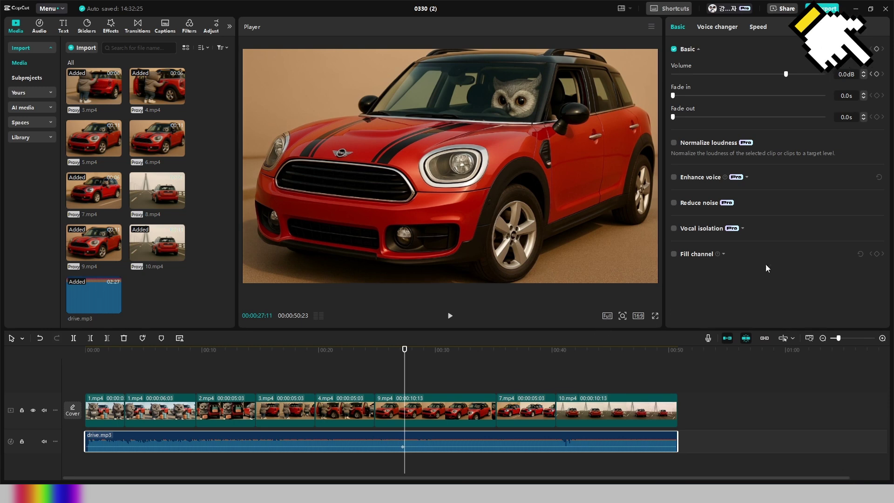
click(876, 74)
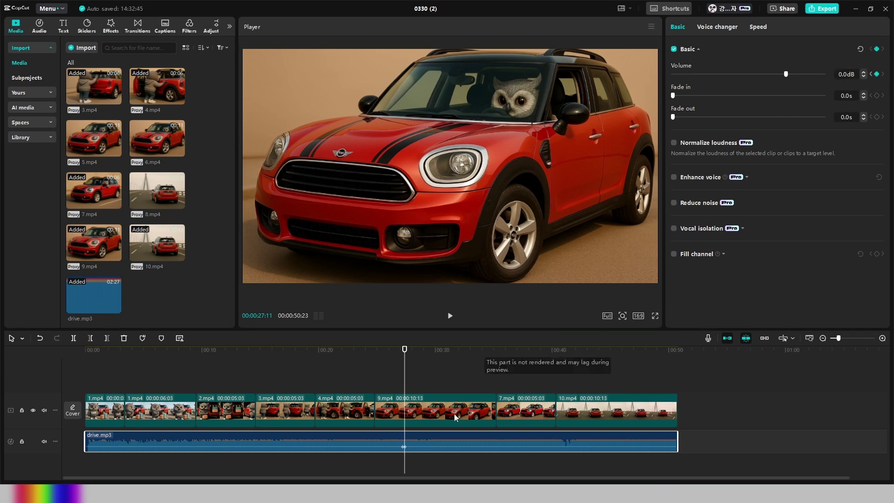
Set the volume of drive.mp3 to -8 dB at its first keyframe, 00:00:27:05.
ctrl+scroll(404, 448, up, 4)
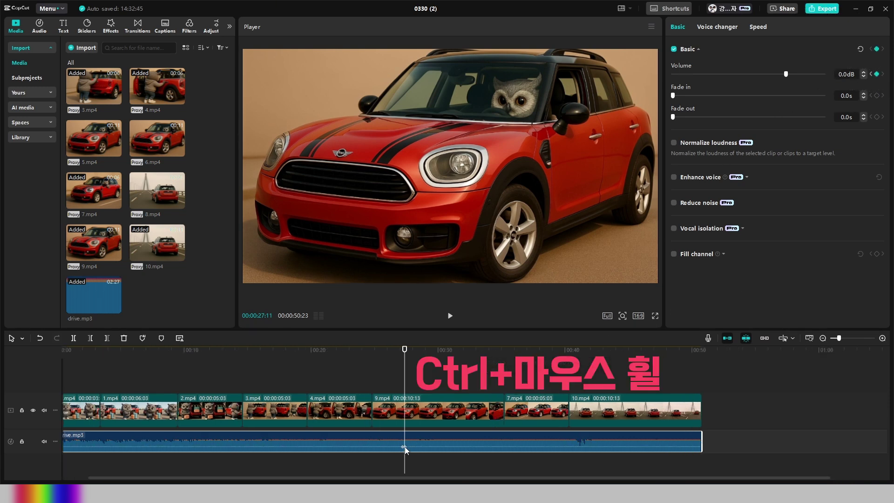
ctrl+scroll(407, 448, up, 1)
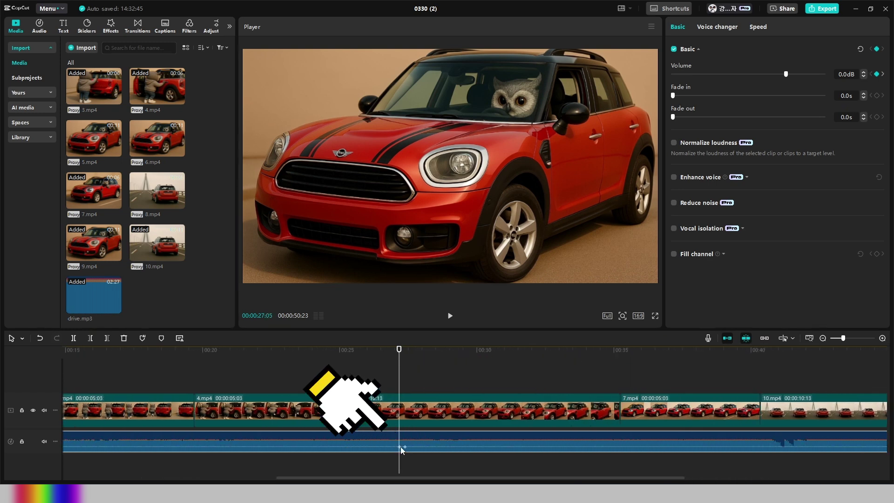
click(846, 77)
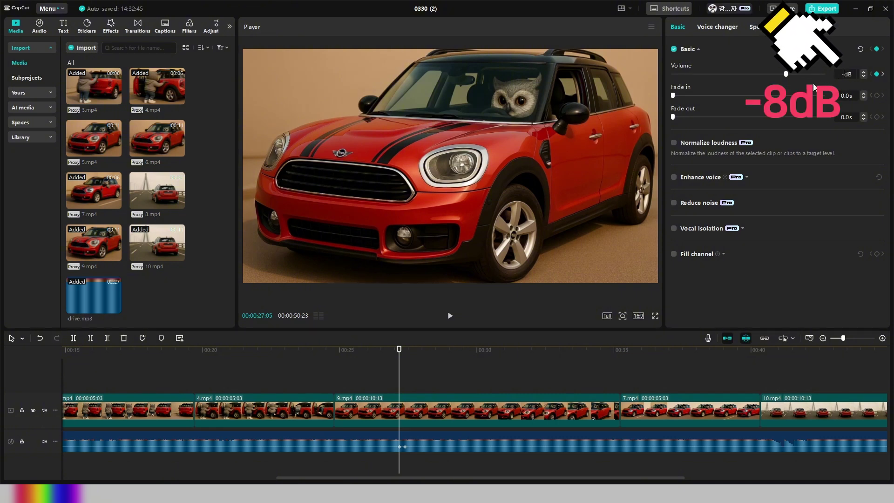
text(-)
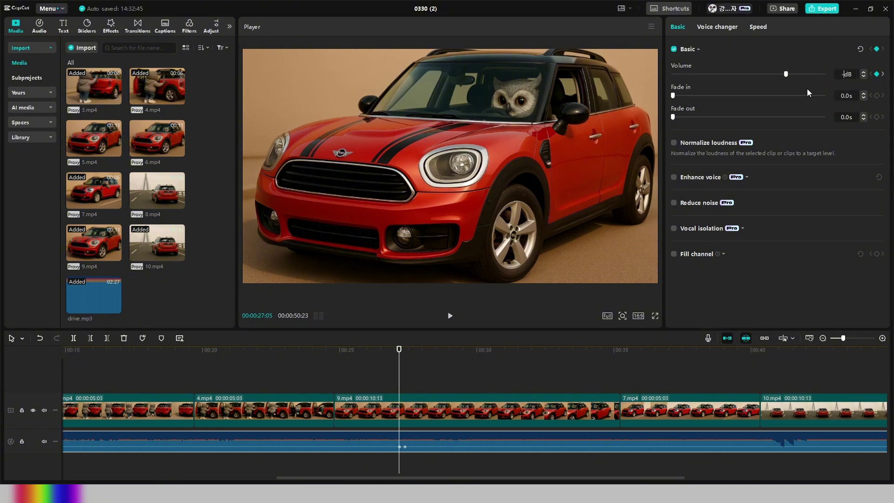
text(8)
key(Return)
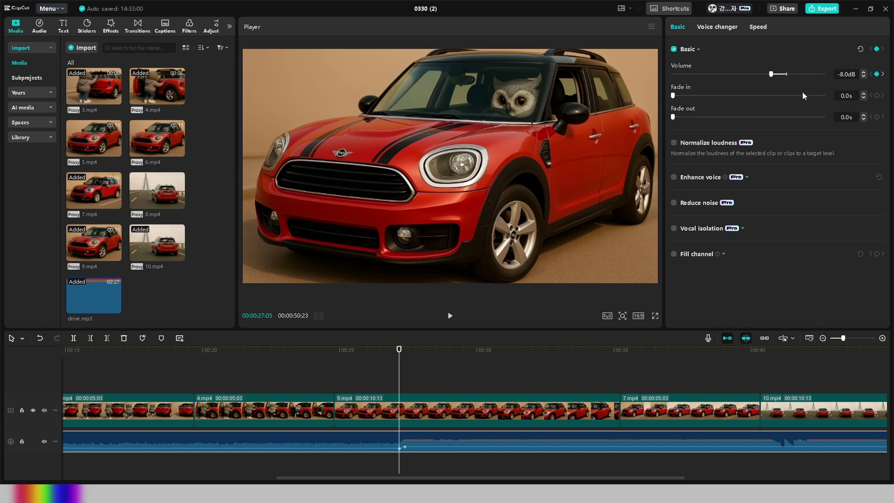
Play the timeline across the two volume keyframes to check the music's volume change.
scroll(421, 426, down, 5)
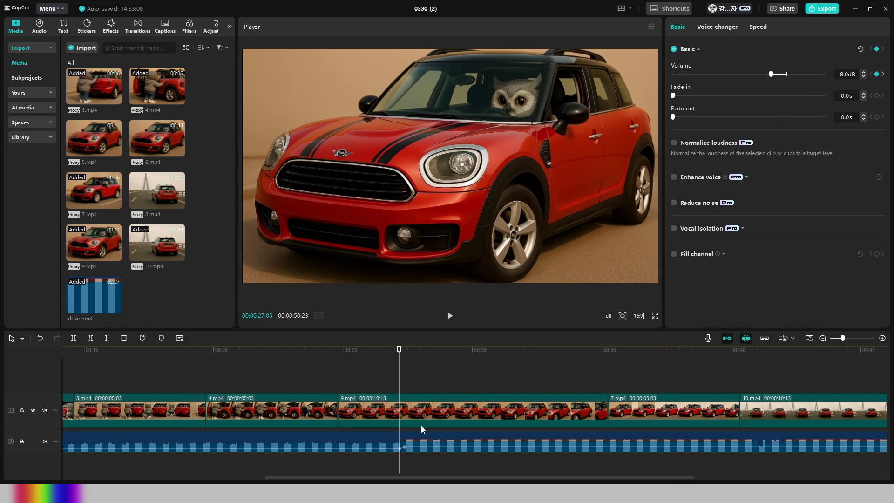
scroll(422, 426, down, 1)
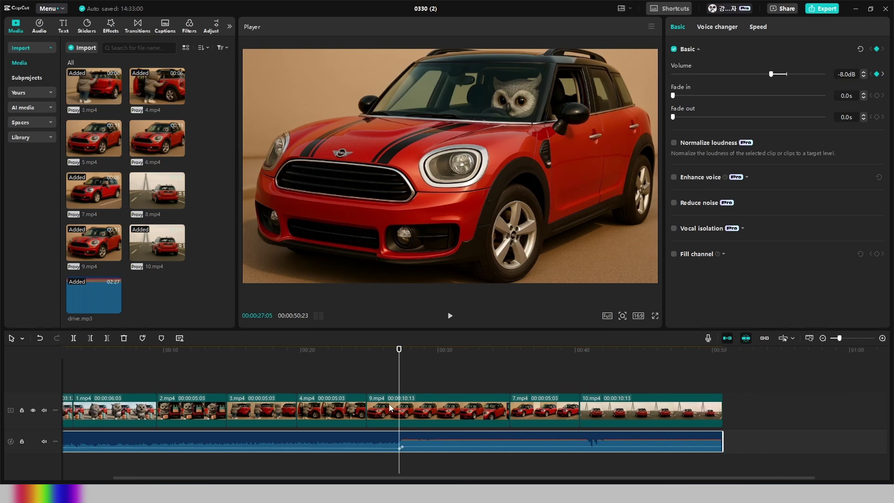
click(381, 387)
key(space)
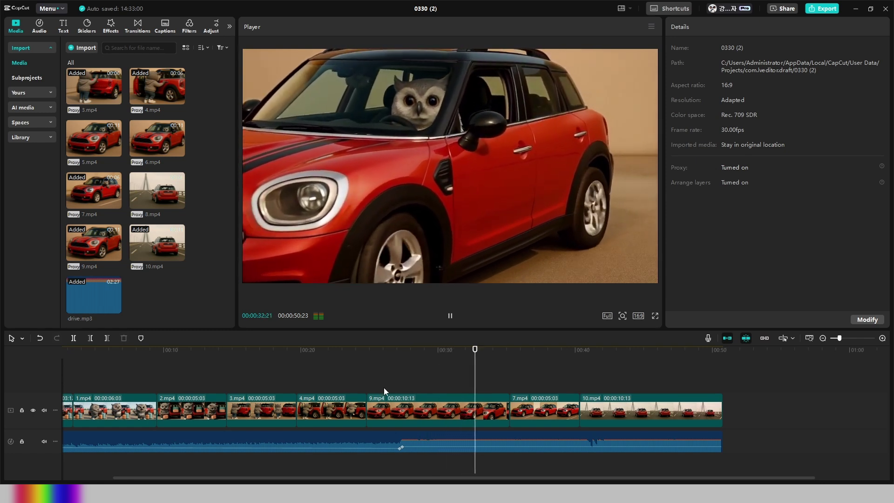
Shorten 4.mp4 to 00:00:03:20 and trim the end of drive.mp3 to the end of the video at 00:00:49:10.
drag(366, 390, 346, 389)
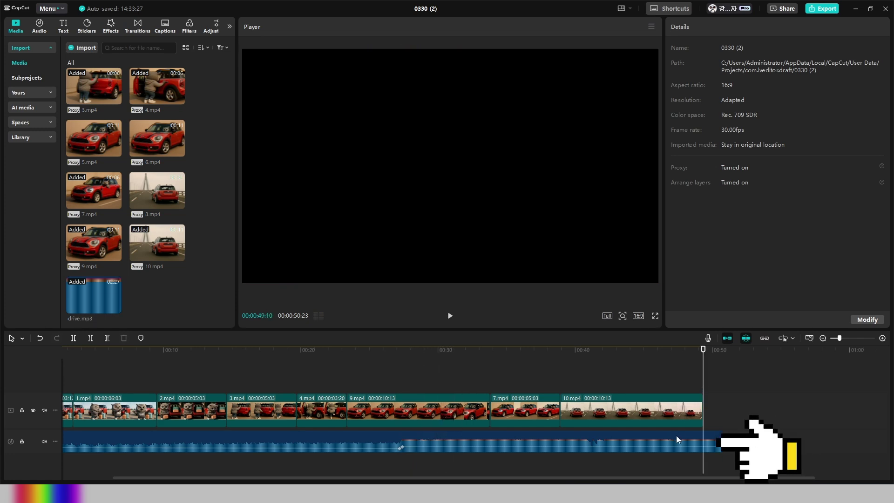
click(677, 439)
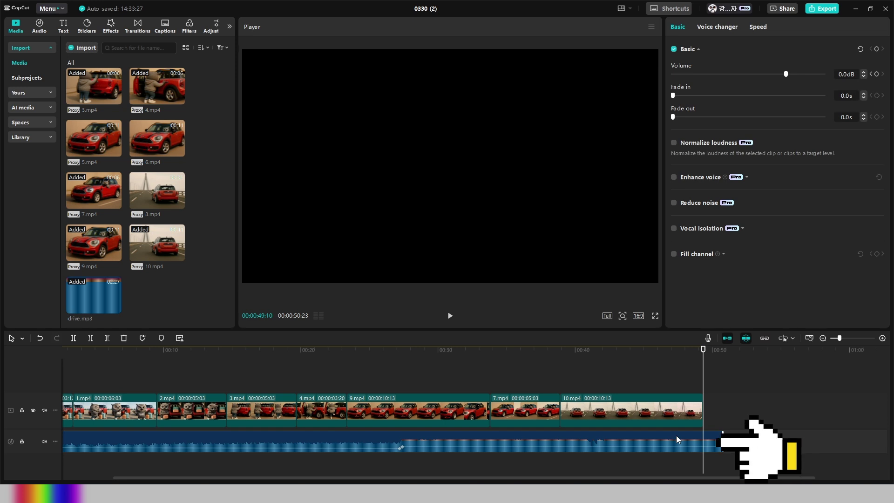
key(w)
Play the video from the start of 10.mp4, and again from the start of 3.mp4.
click(568, 391)
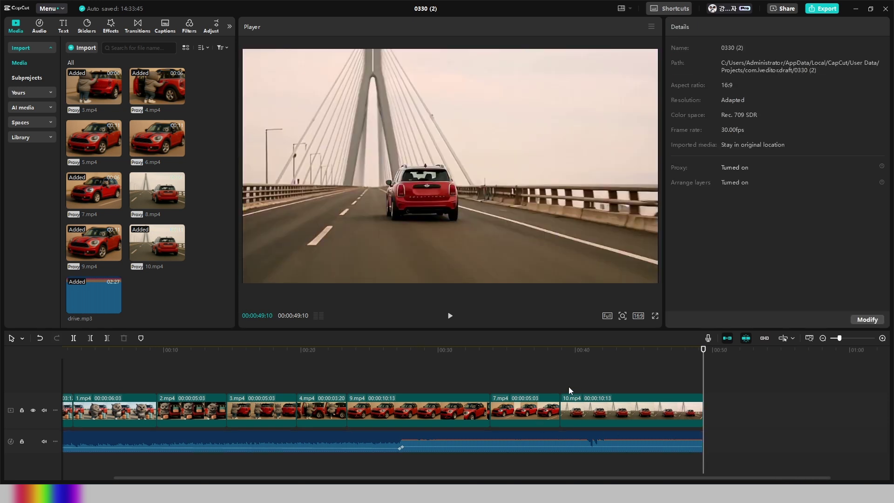
key(space)
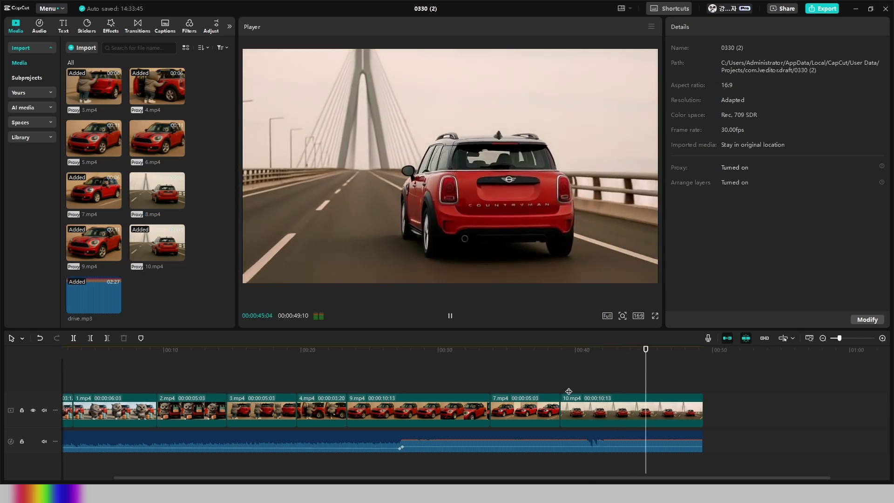
click(231, 390)
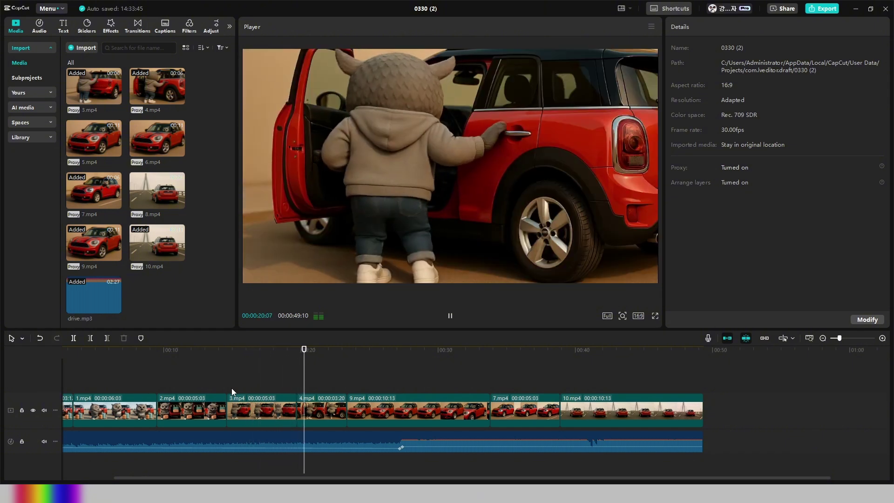
key(space)
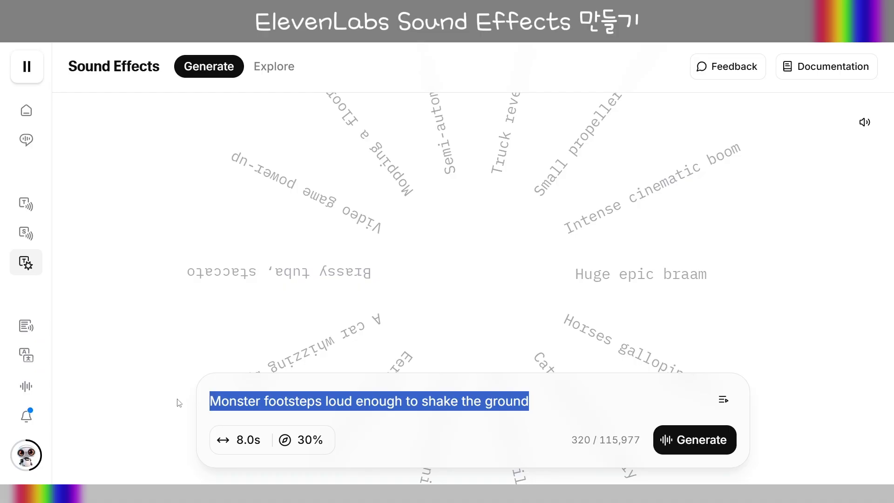
In ElevenLabs Sound Effects, generate an effect from the prompt "The sound of a car trunk closing".
text(The sound of a car trunk closing)
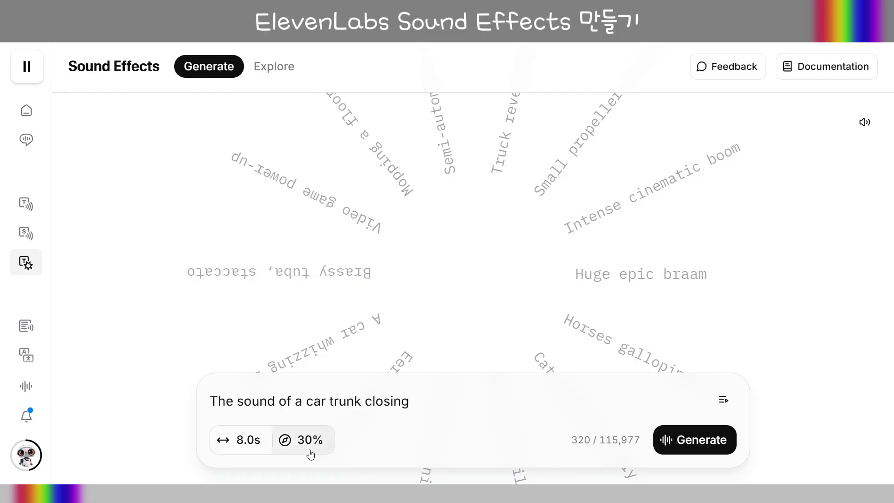
click(689, 447)
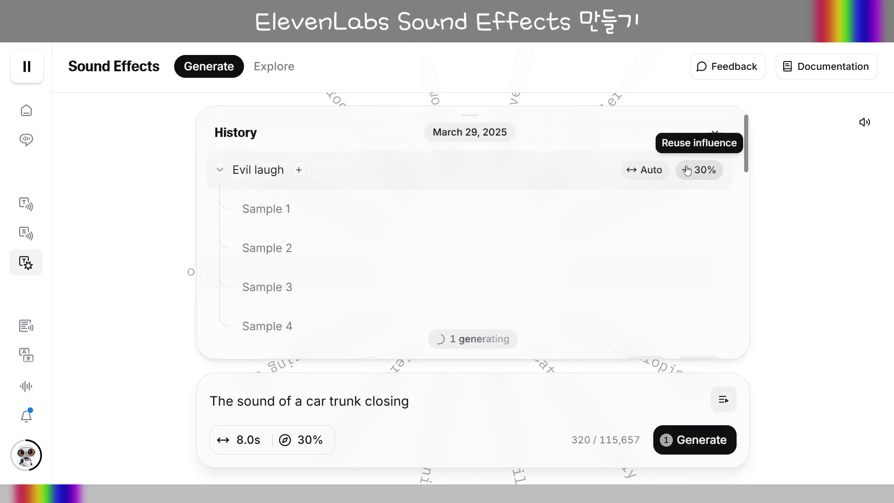
mouse_move(565, 254)
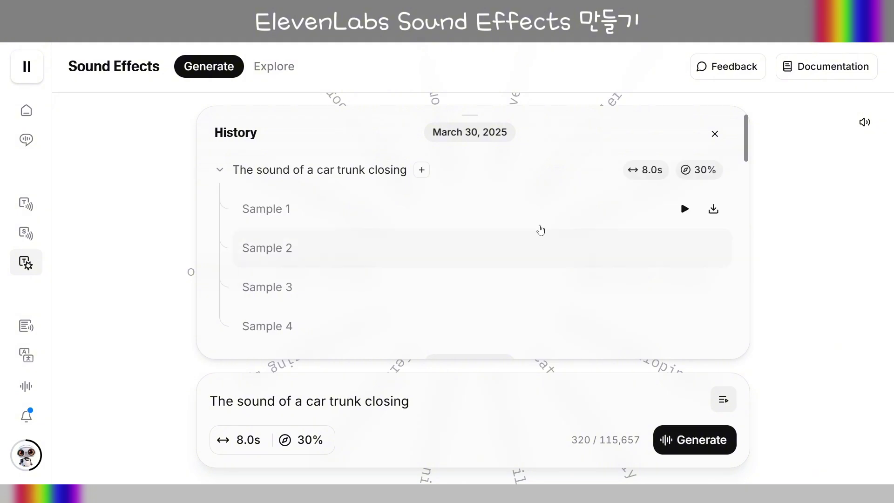
Listen to the four generated car trunk samples, and replay Sample 2 near its end.
click(684, 209)
click(684, 247)
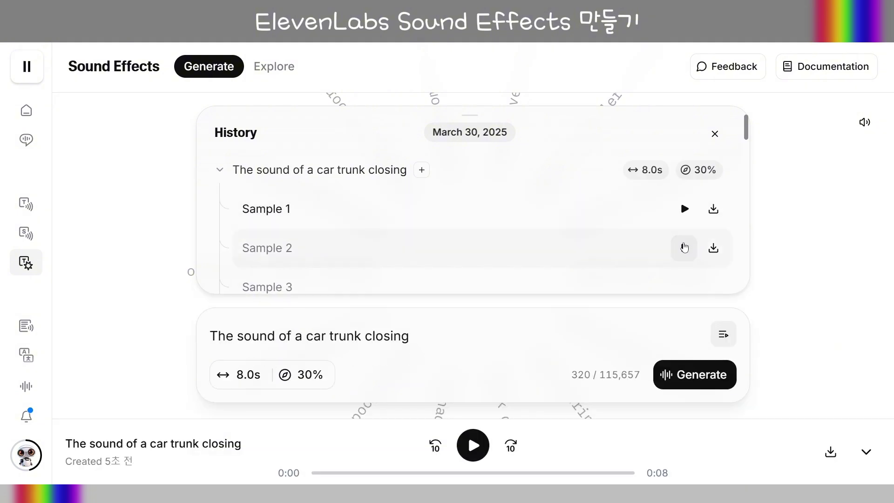
click(685, 247)
scroll(684, 242, down, 2)
click(683, 198)
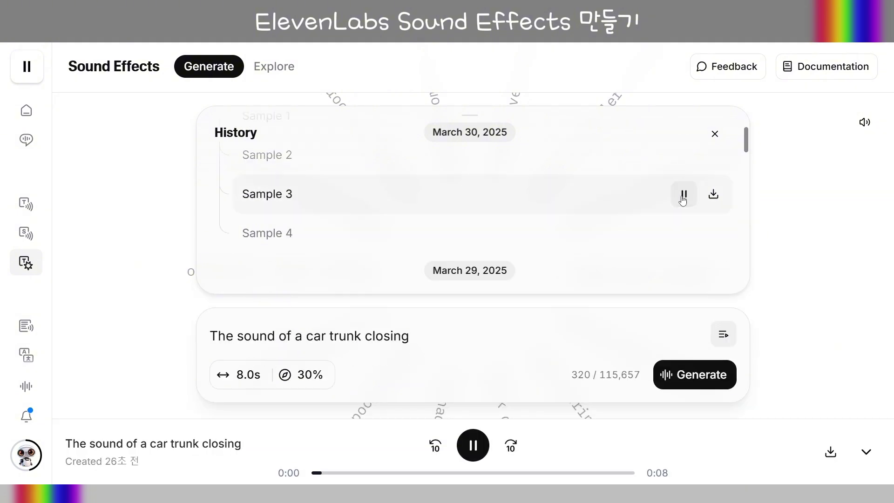
click(683, 197)
click(684, 235)
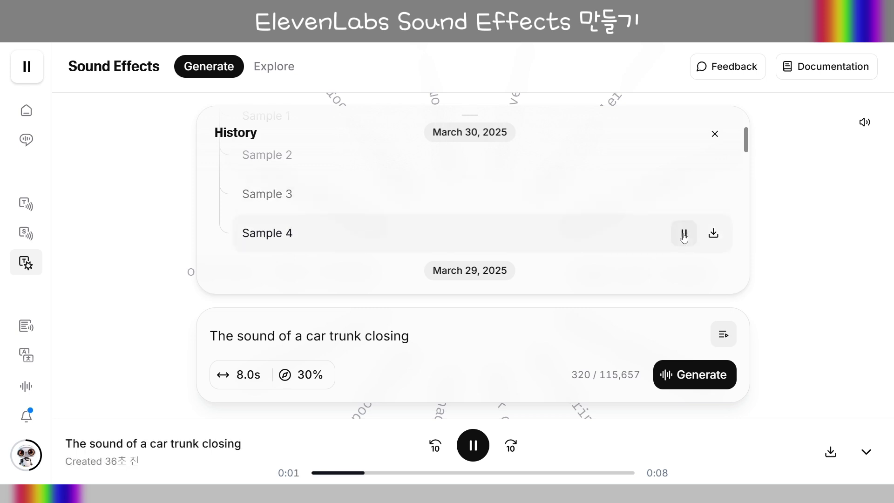
click(684, 155)
click(607, 472)
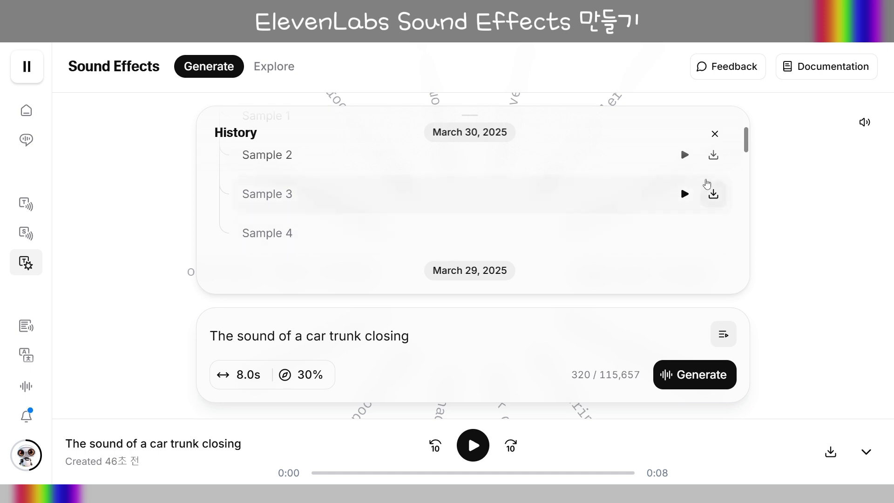
Replace the prompt with "The sound of a car starting up" and generate that sound effect.
drag(386, 337, 212, 326)
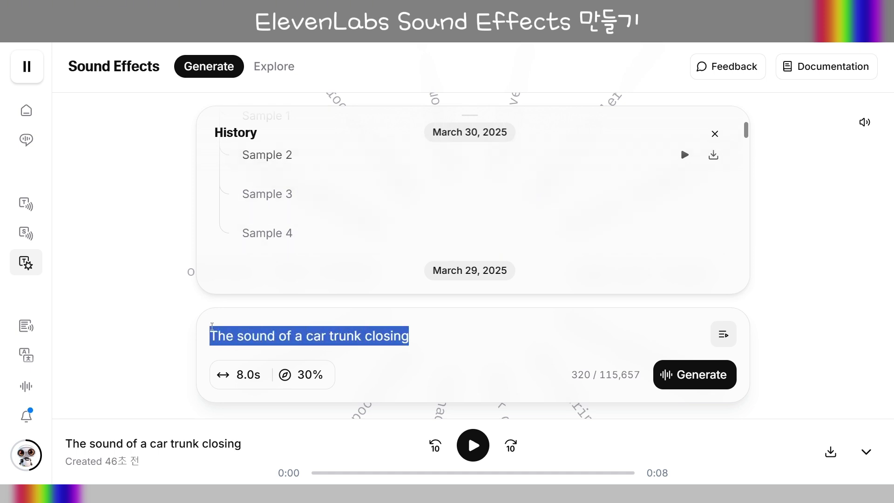
text(The sound of a car starting up)
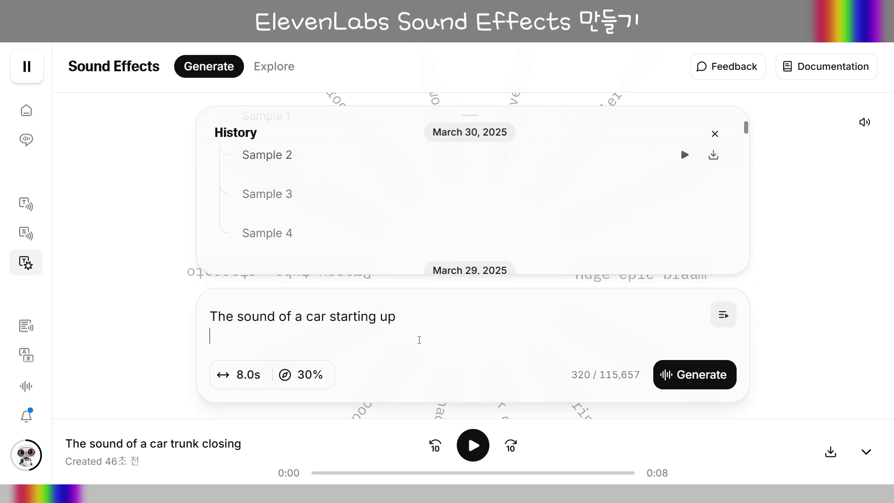
key(BackSpace)
click(656, 372)
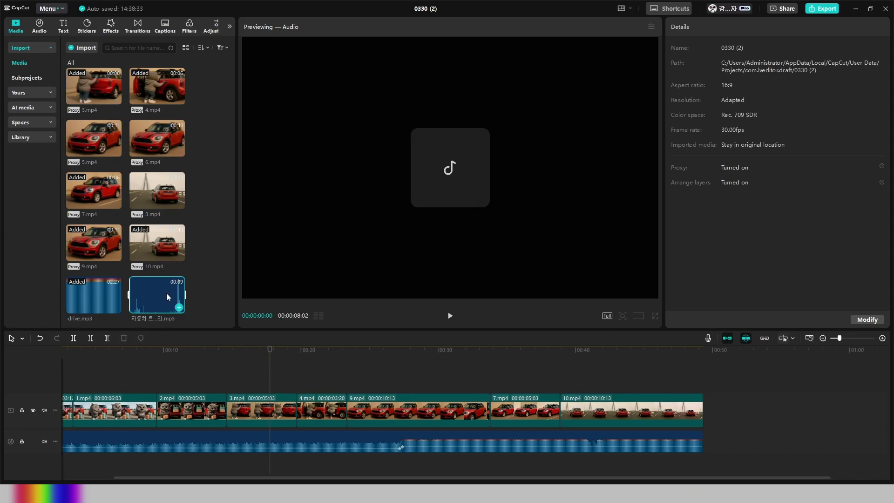
In CapCut, place the trunk-closing mp3 below drive.mp3, cut its beginning off up to about the start of 3.mp4, and play it.
drag(165, 294, 190, 461)
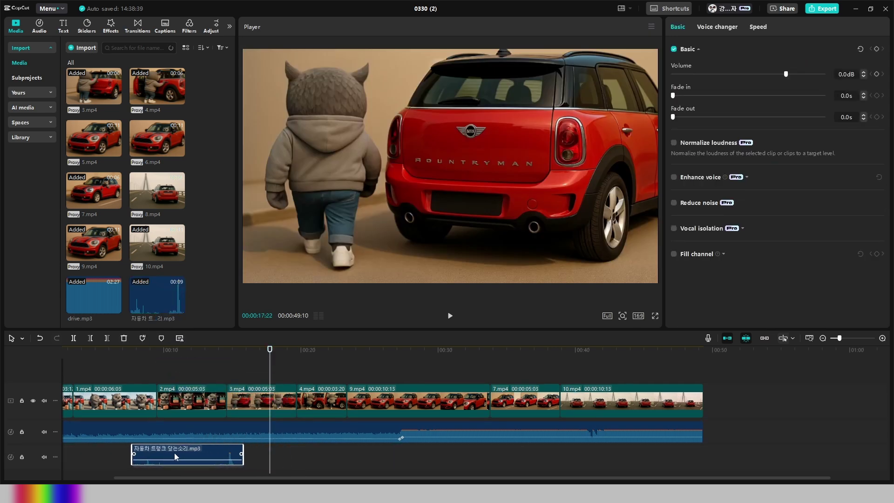
drag(134, 454, 227, 453)
click(224, 450)
key(space)
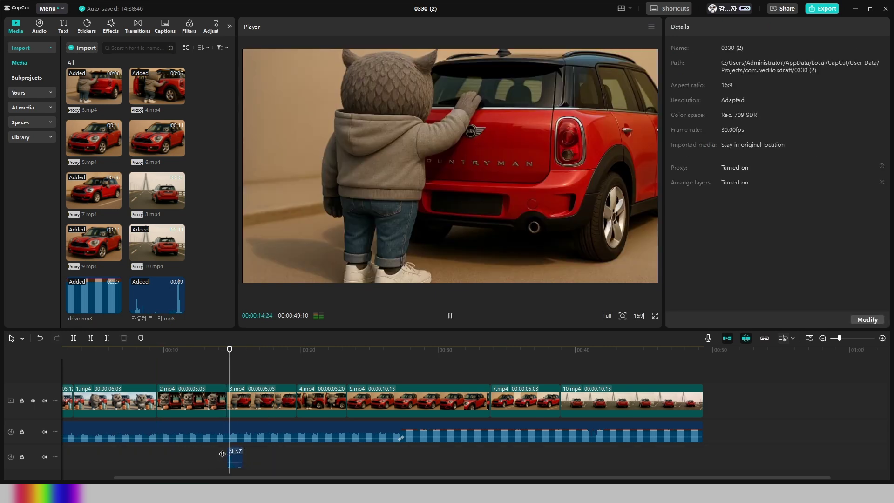
Trim the start of the trunk-closing sound to 00:00:14:18, where 3.mp4 begins, and play the result.
scroll(222, 447, up, 3)
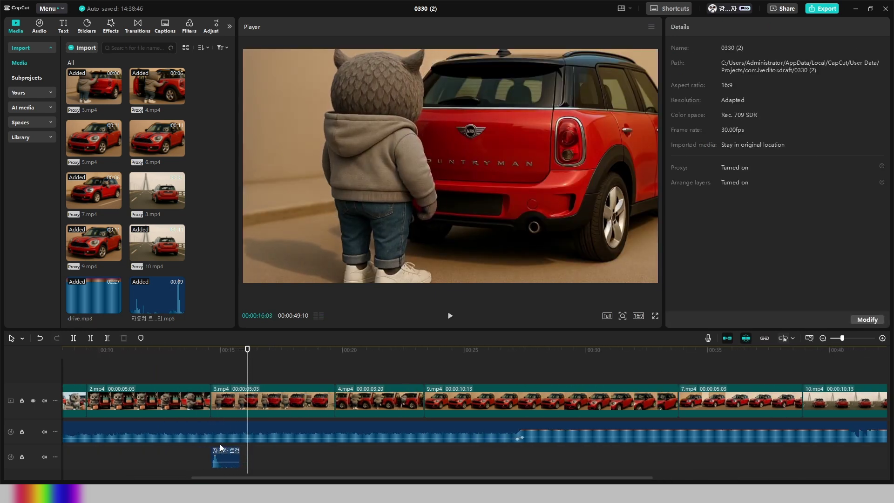
right_click(219, 443)
click(189, 375)
scroll(195, 395, up, 2)
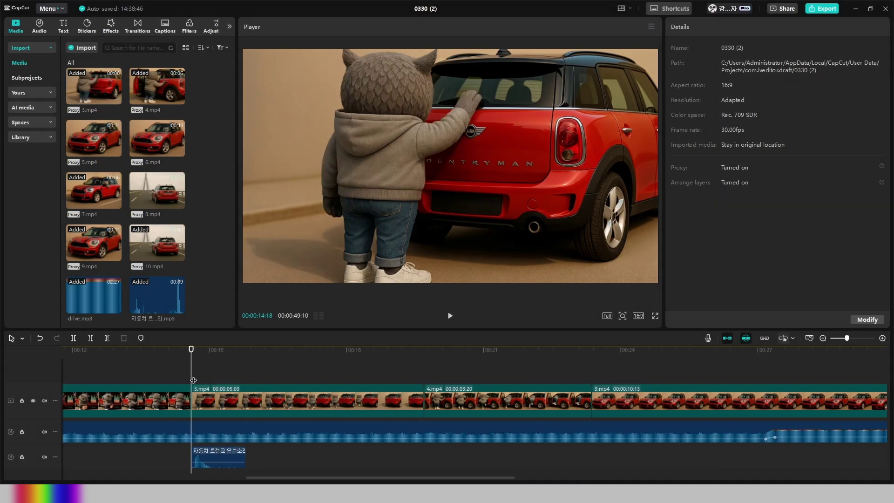
click(212, 454)
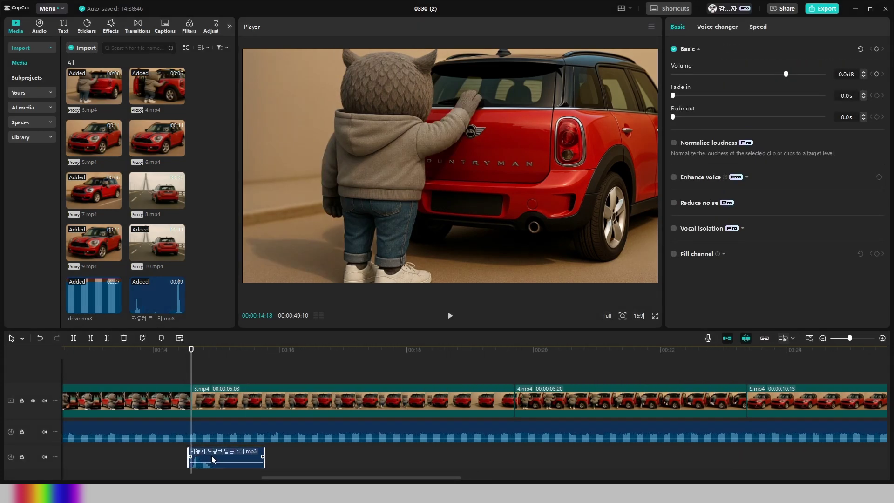
click(172, 373)
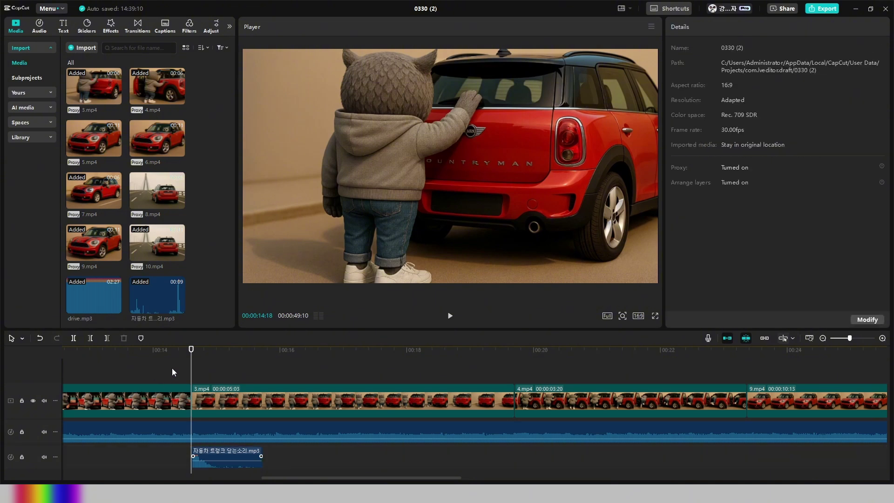
key(space)
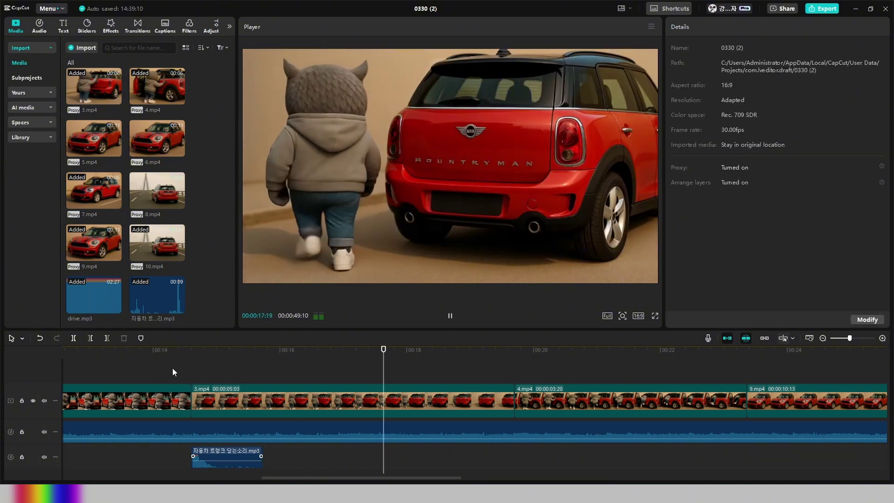
Place 발자국소리.mp3 just after the trunk-closing sound under 3.mp4 and set its volume to 8 dB.
key(space)
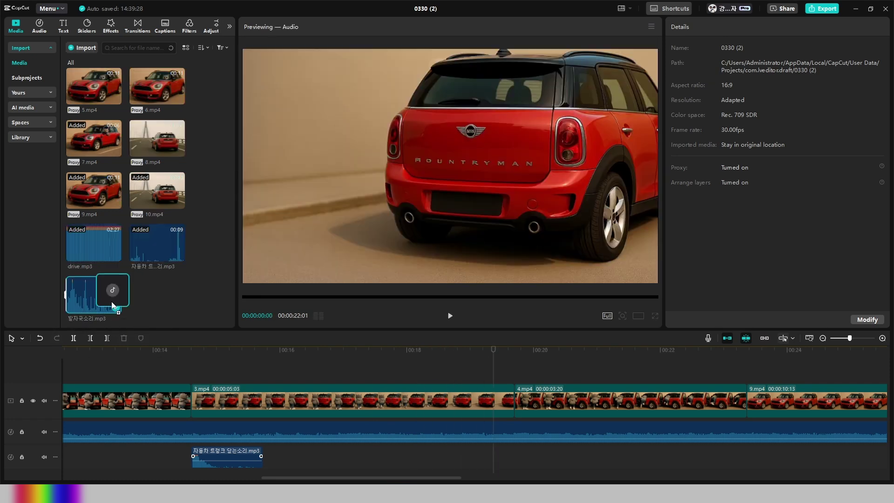
drag(114, 291, 268, 456)
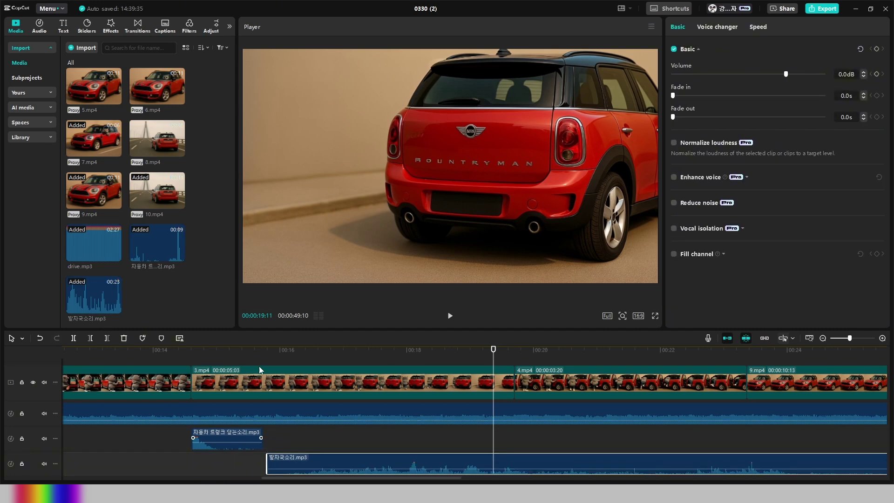
drag(259, 359, 333, 368)
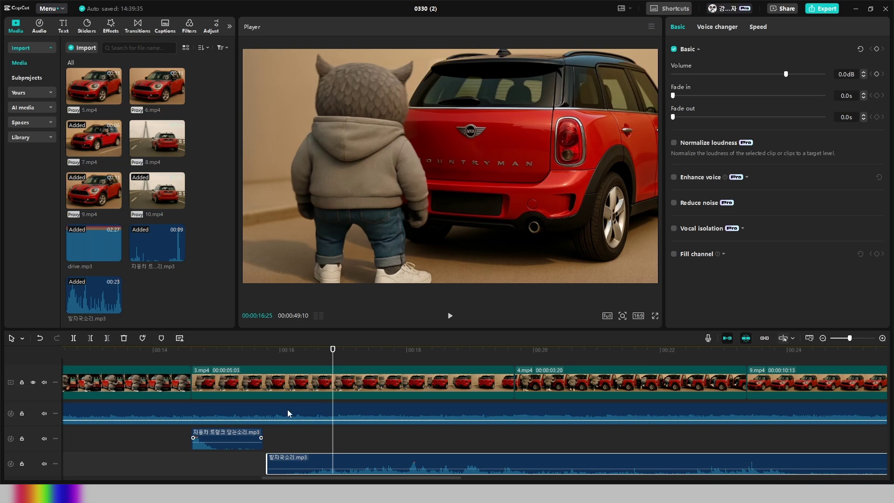
drag(280, 360, 306, 360)
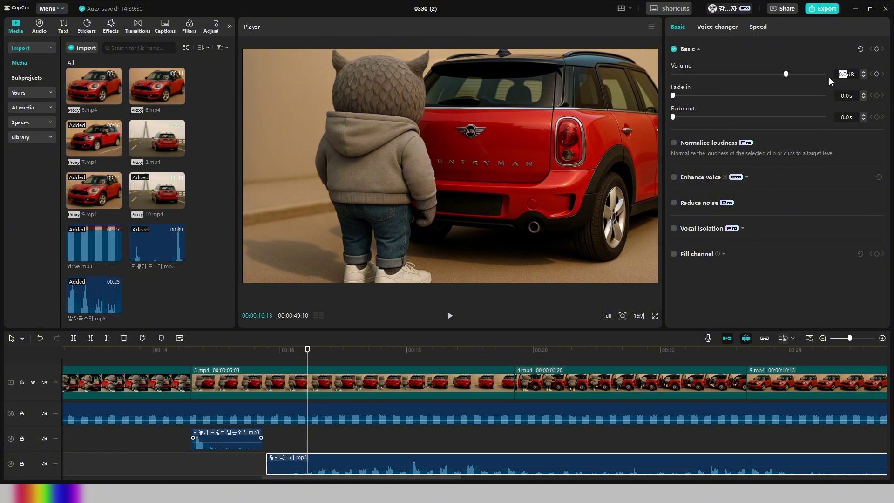
text(8)
key(Return)
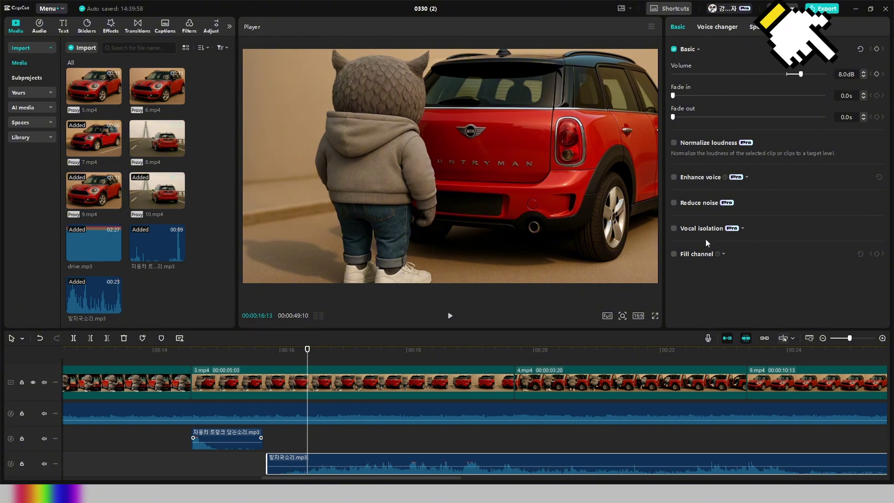
Play the sequence with the footsteps sound and move the playhead to the start of 9.mp4.
click(255, 362)
key(space)
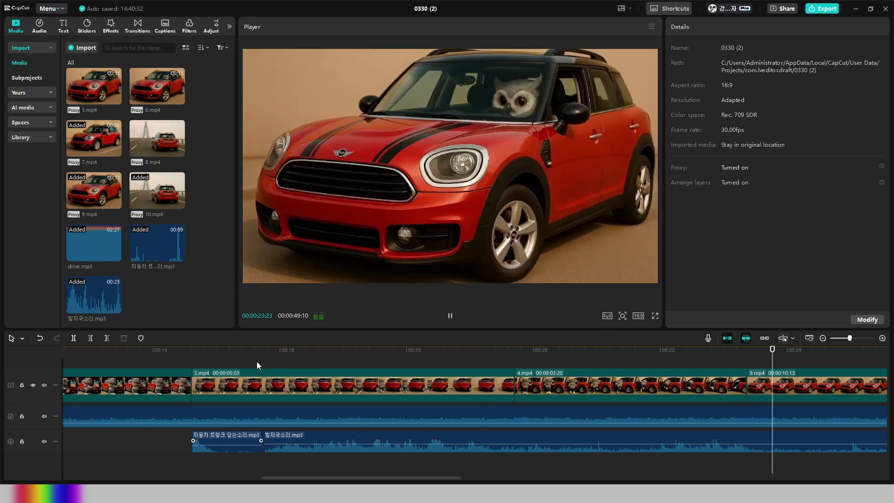
key(space)
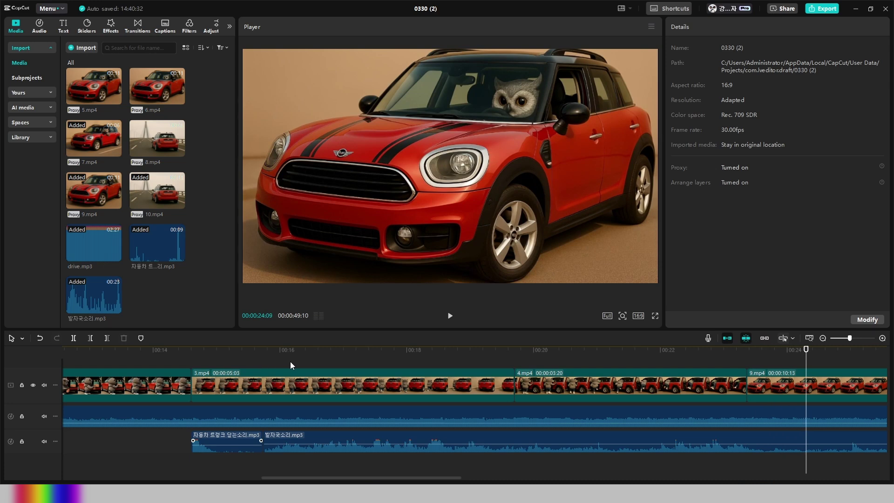
click(744, 362)
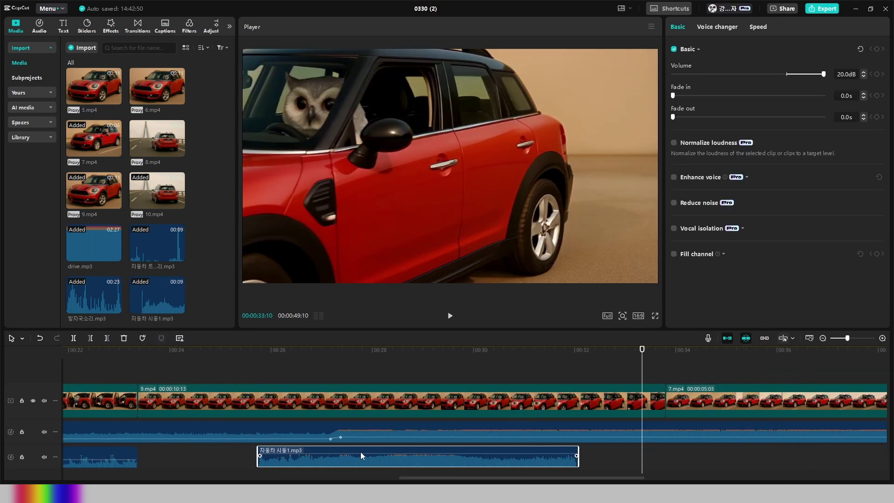
Move 자동차 시동1.mp3 slightly earlier beneath 9.mp4 and play the sequence from just before it.
drag(360, 451, 350, 451)
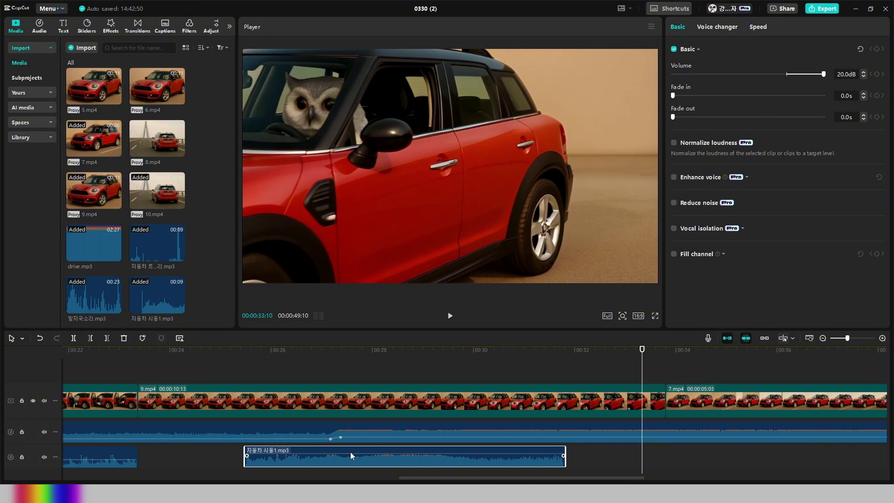
click(225, 455)
key(space)
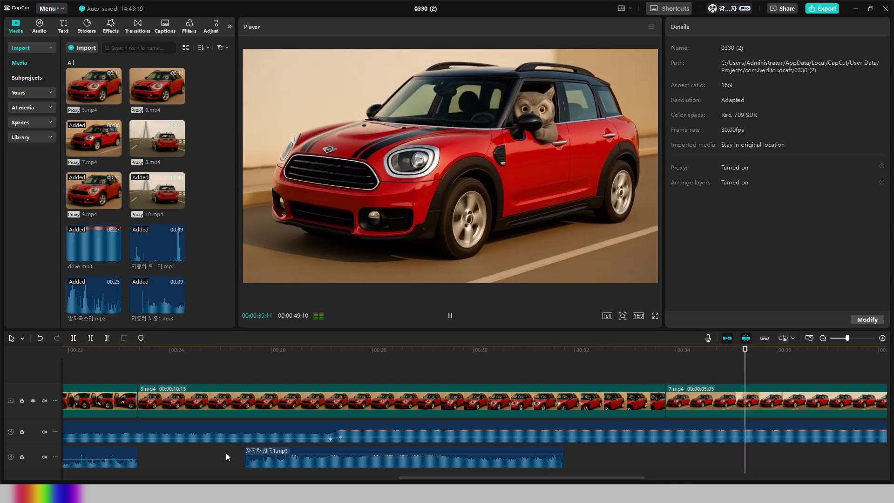
click(307, 454)
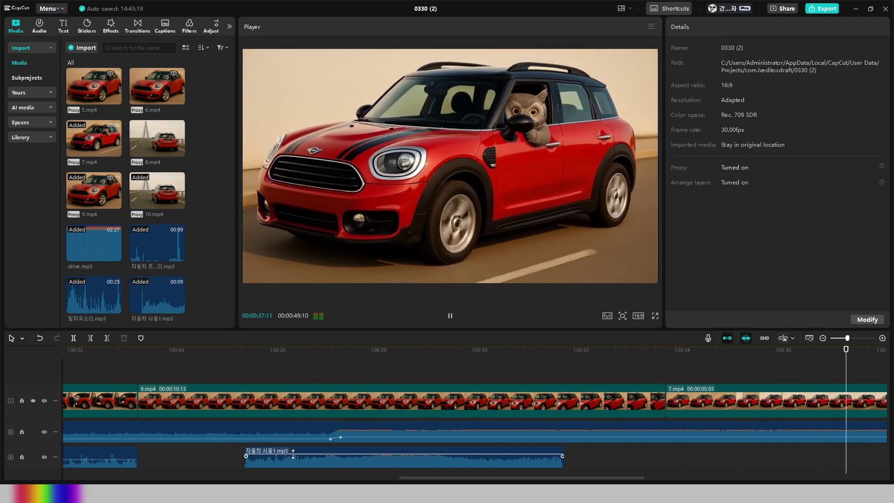
Place 자동차 달리는 소리1.mp3 shortly after the car-starting sound, set its volume to 10 dB, and play it.
scroll(88, 299, down, 2)
click(89, 299)
drag(88, 299, 157, 447)
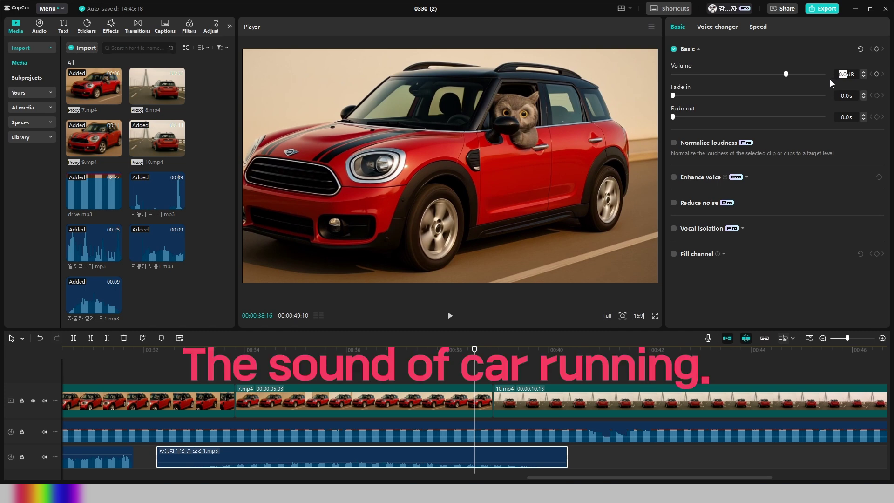
text(0)
key(Return)
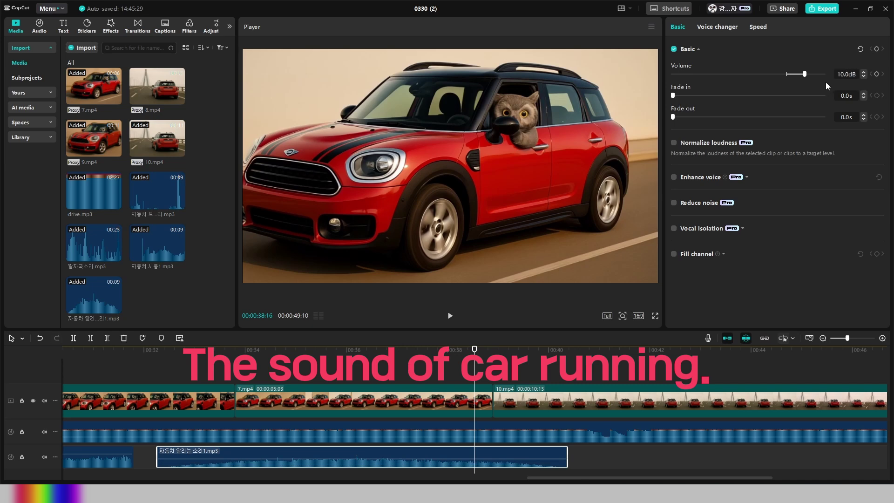
click(180, 369)
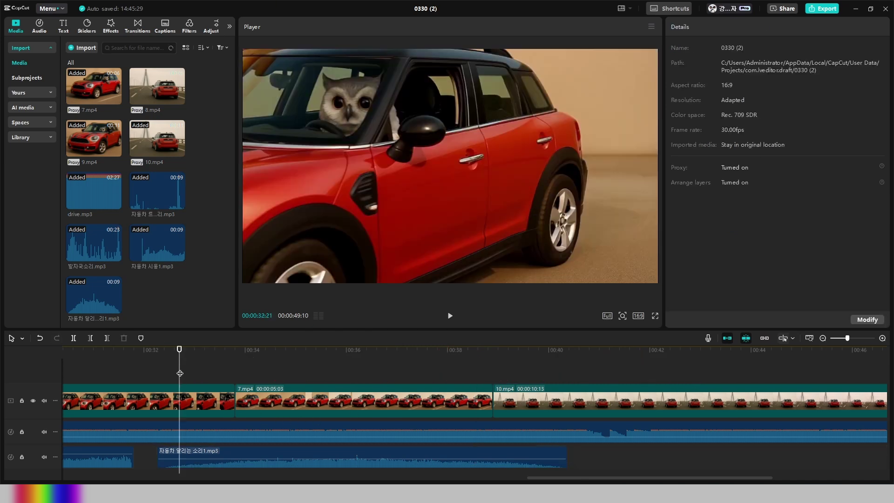
key(space)
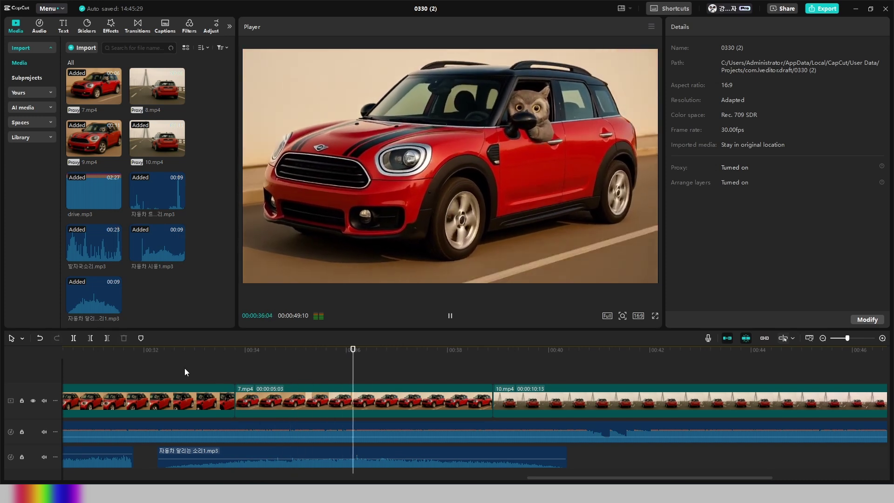
Duplicate the car-running sound further along its track and trim the original's beginning off up to 00:00:34:24.
click(293, 450)
drag(295, 451, 711, 441)
click(318, 439)
key(q)
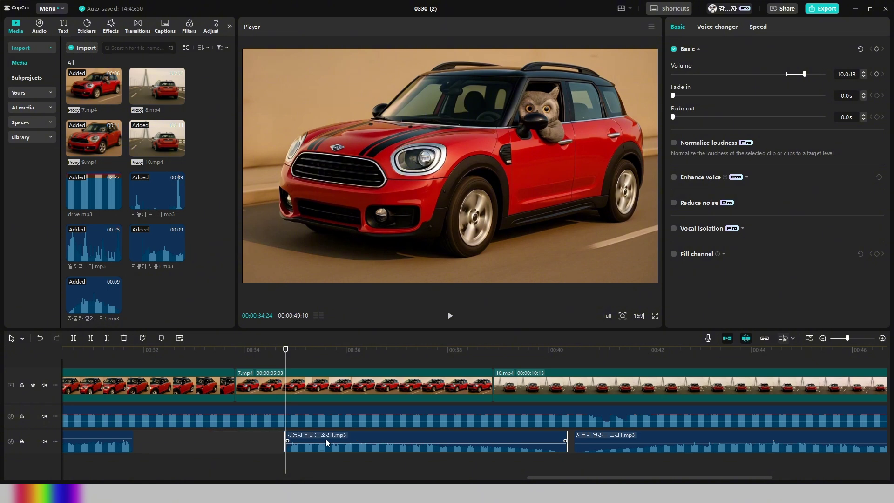
Move the trimmed car-running sound against the car-starting sound's end and overlap its duplicate on a new track below.
drag(325, 439, 173, 437)
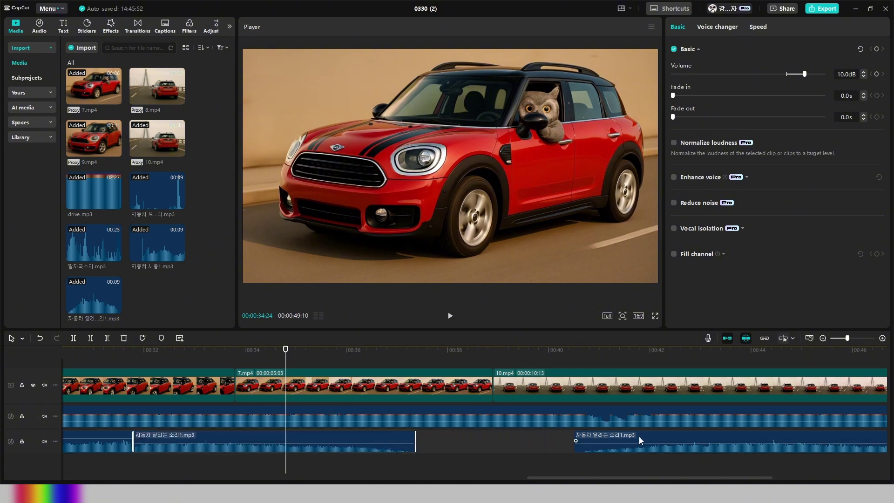
drag(639, 438, 334, 460)
key(ctrl+minus)
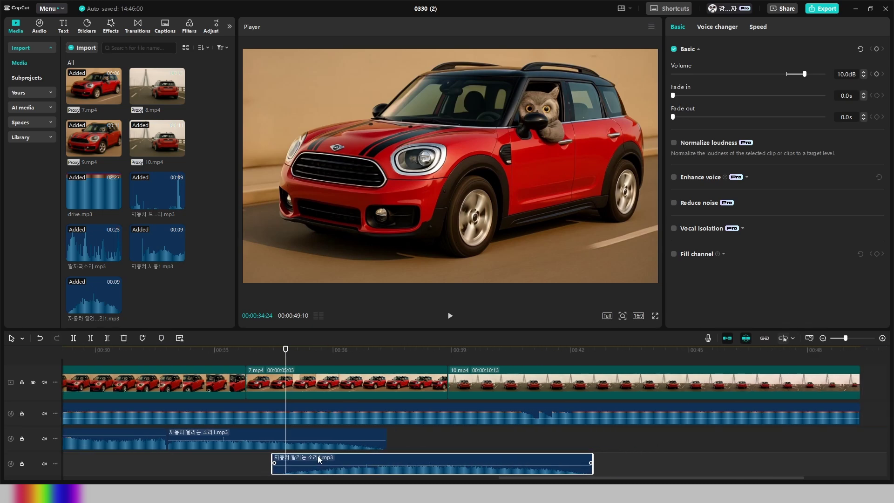
Play the sequence from before the car-starting sound through 10.mp4 and review the layout of all the clips.
scroll(315, 454, up, 5)
click(248, 457)
key(space)
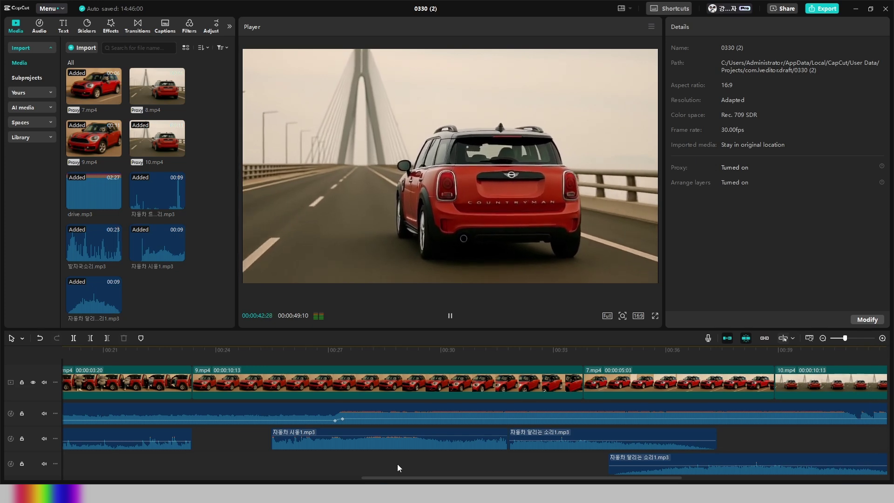
scroll(390, 461, down, 4)
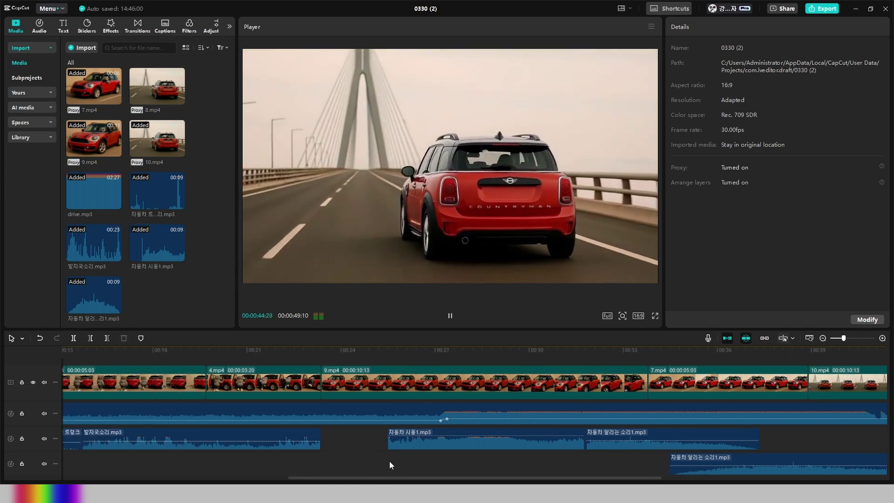
scroll(389, 461, down, 3)
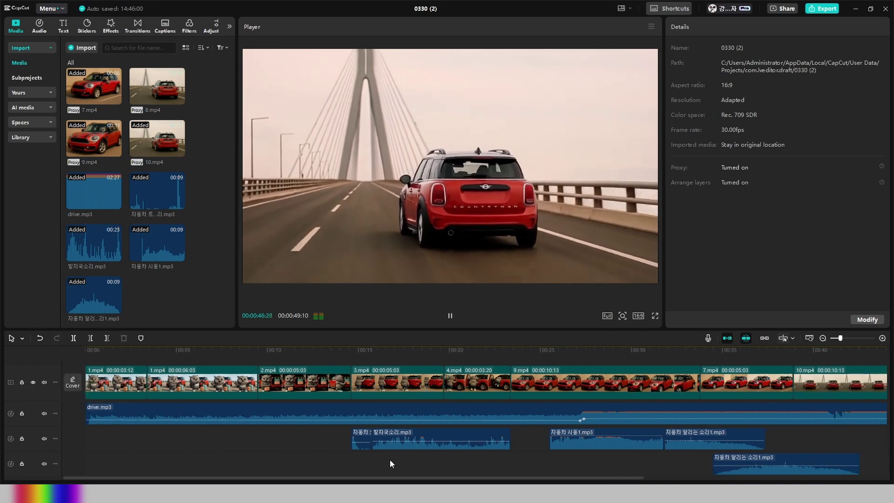
scroll(390, 459, down, 2)
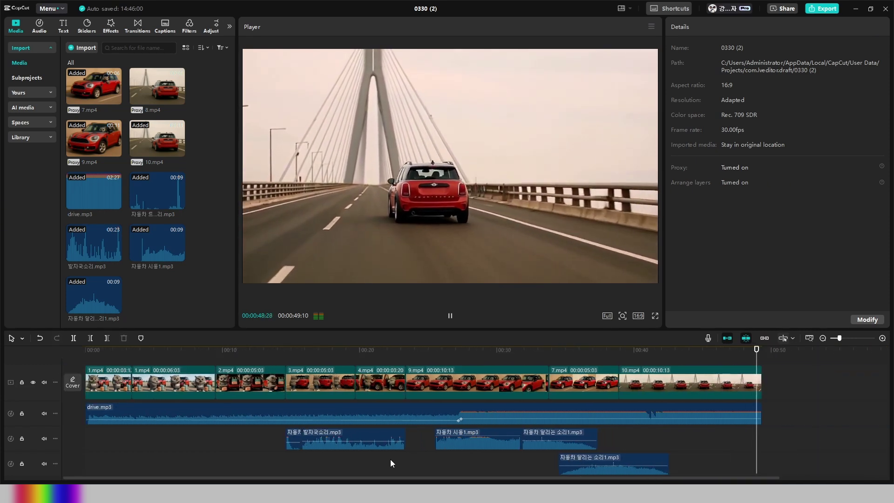
Copy the trunk-closing sound to 00:00:23:11, where 9.mp4 begins, and play from just before 3.mp4.
click(405, 459)
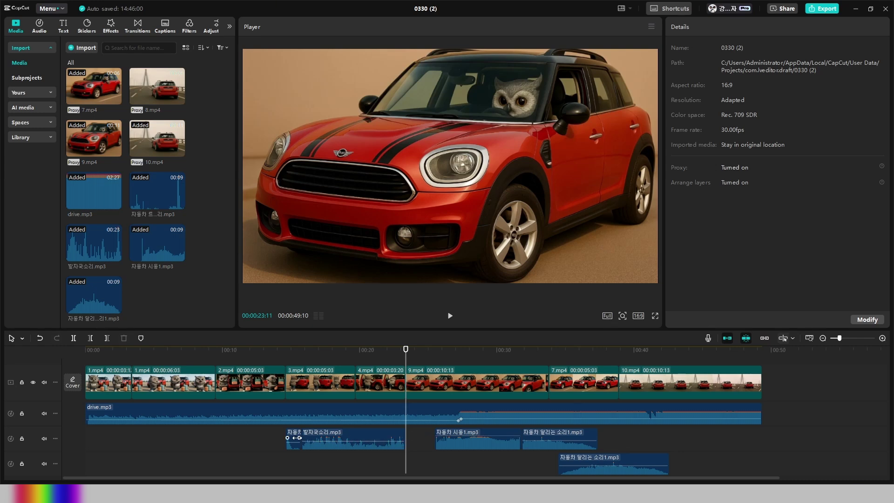
click(298, 436)
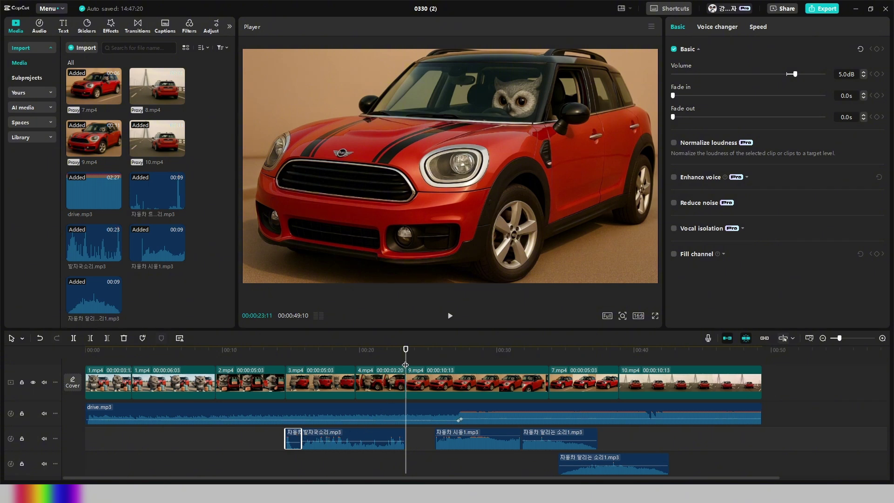
click(279, 435)
key(space)
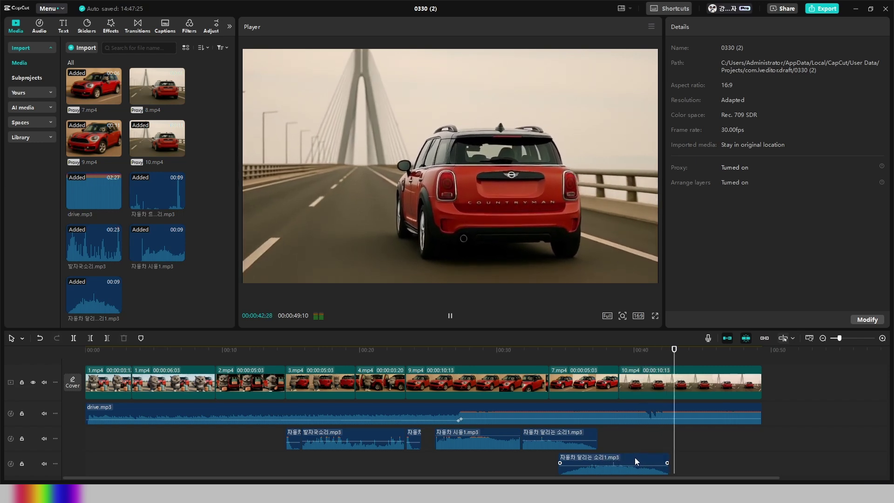
Delete the duplicate car-running sound from the lowest audio track.
click(646, 460)
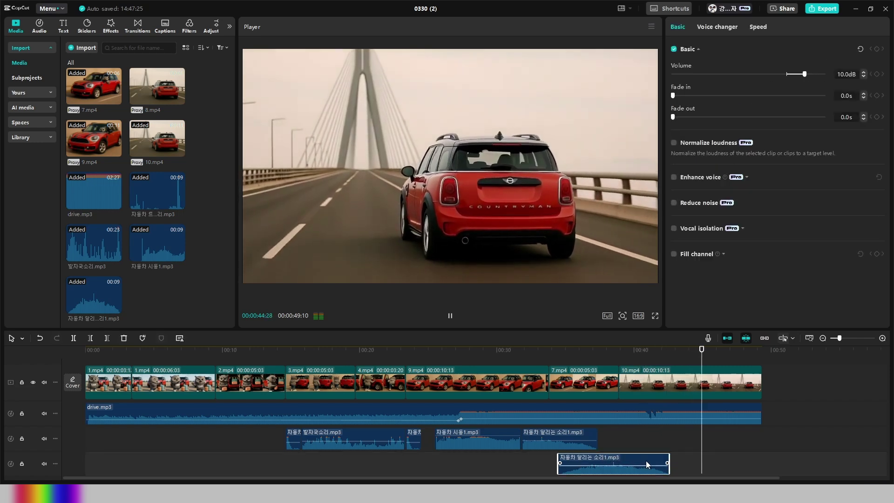
key(Delete)
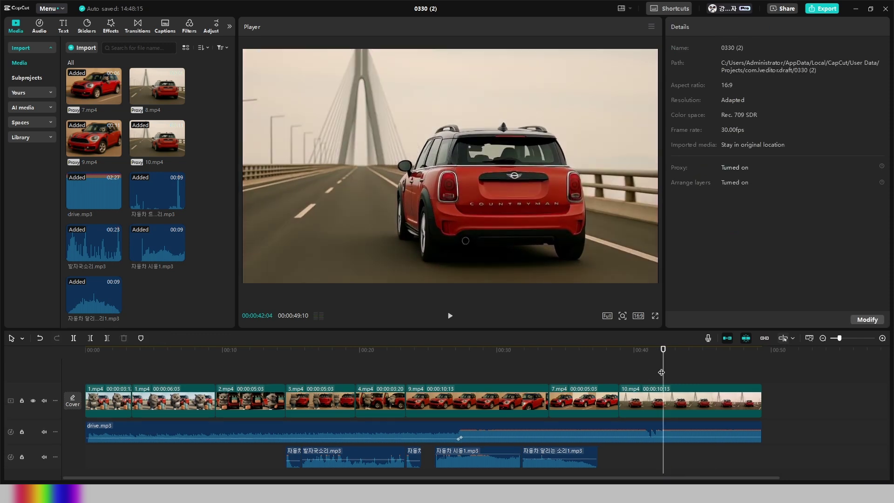
Add two default text clips above 10.mp4, both starting at 00:00:42:02.
click(664, 372)
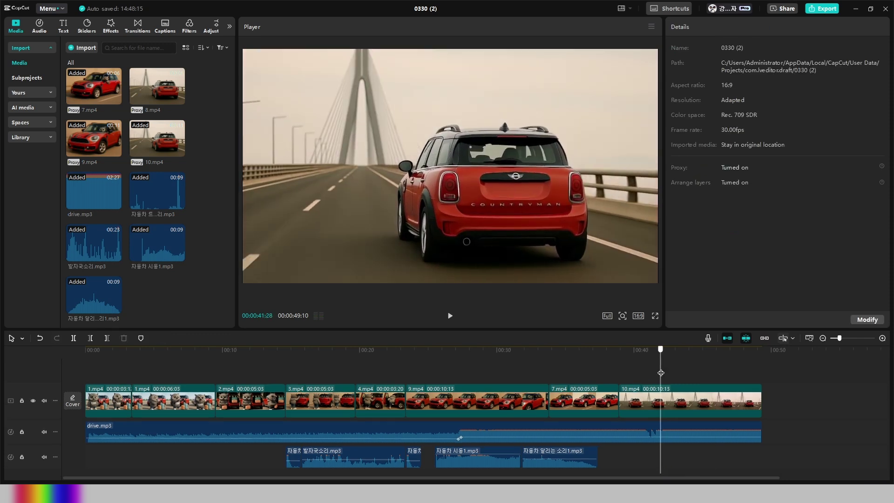
click(662, 373)
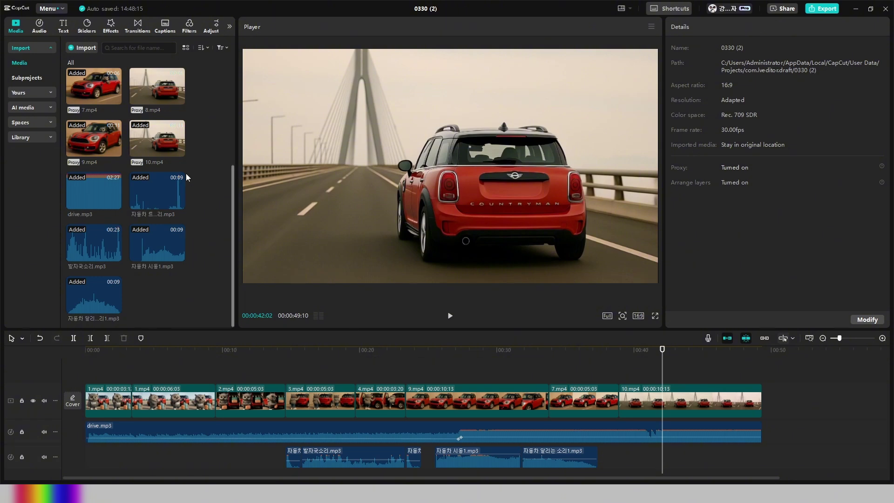
click(64, 27)
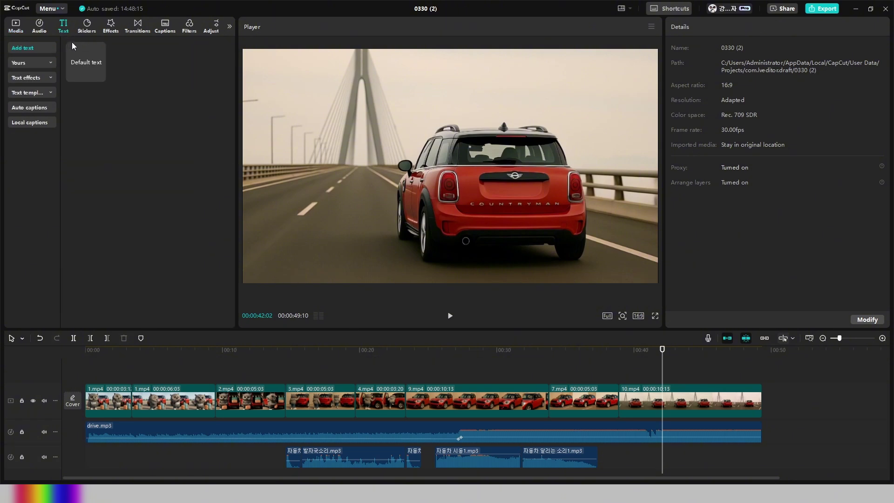
click(100, 76)
click(100, 77)
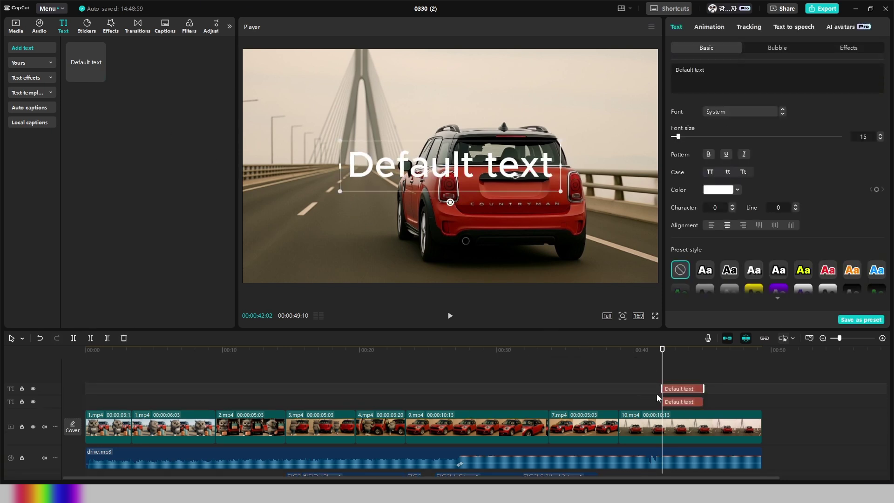
Position one default text near the frame's lower edge and the other near its upper edge, both centred horizontally.
click(671, 402)
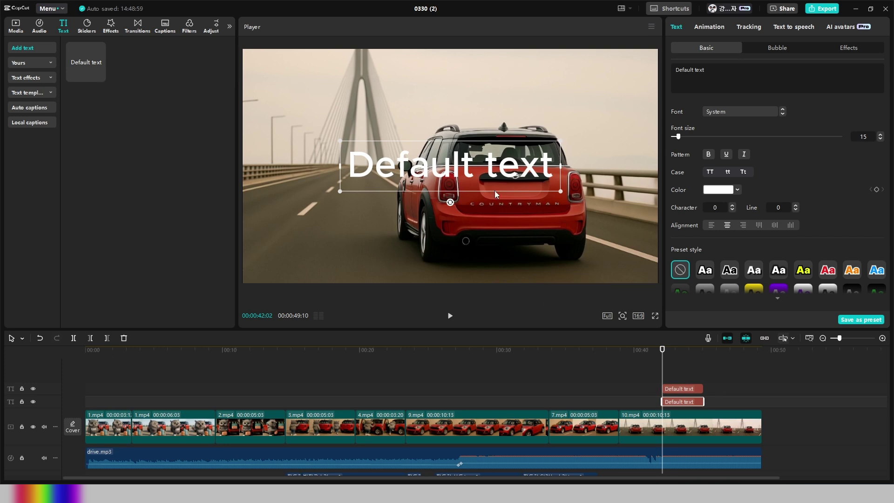
drag(490, 177, 491, 259)
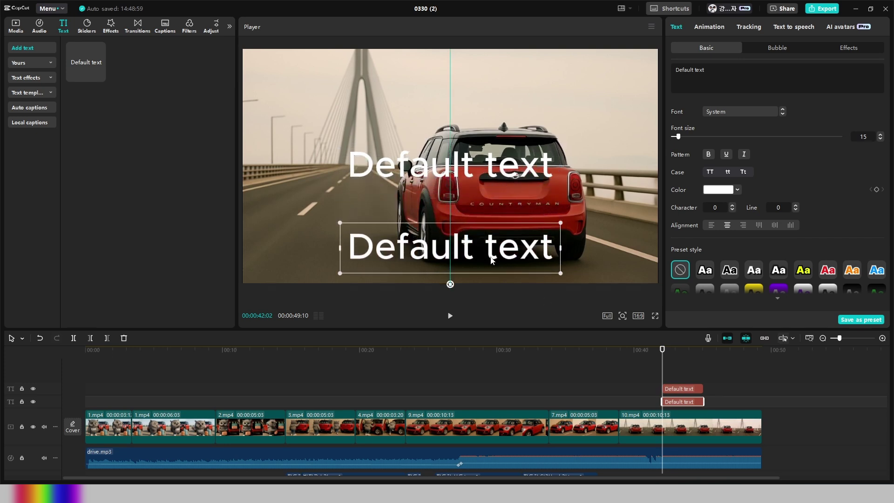
click(499, 170)
drag(494, 173, 495, 107)
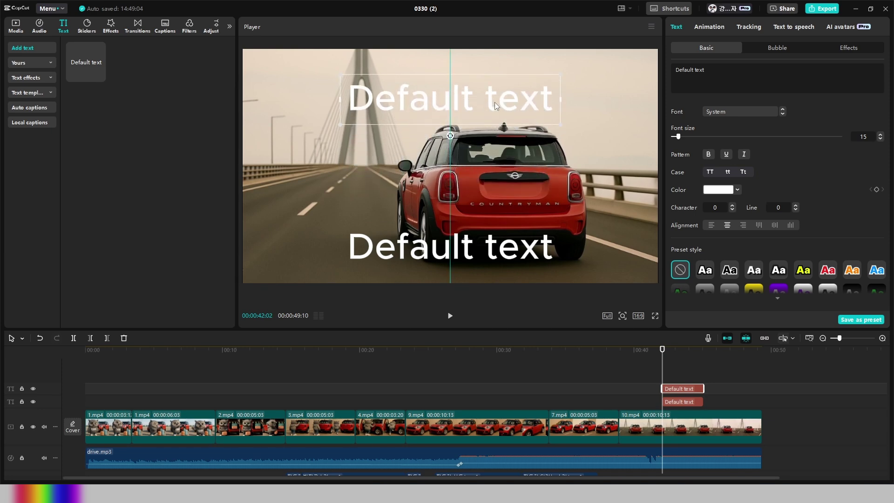
Replace the upper default text with two lines, "ChatGPT Image Generator" and "#01 Travel".
triple_click(692, 71)
text(ChatGPT I)
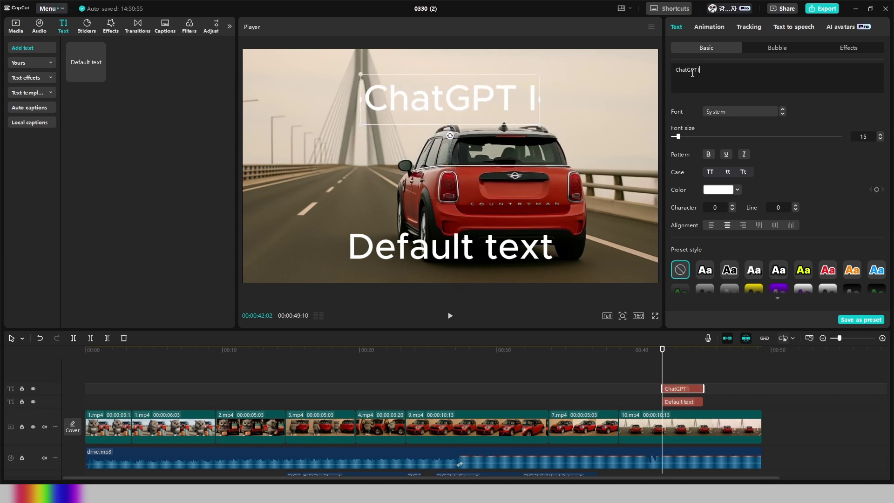
text(mage Generator)
click(602, 121)
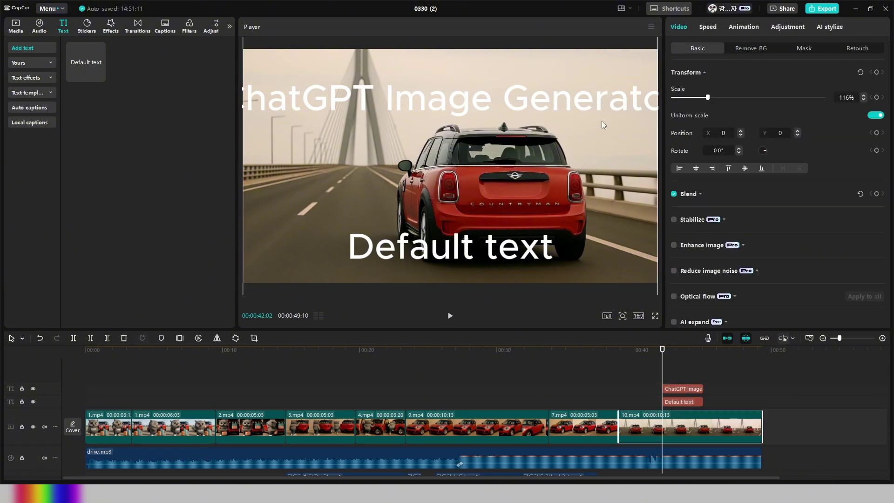
key(Return)
text(#01)
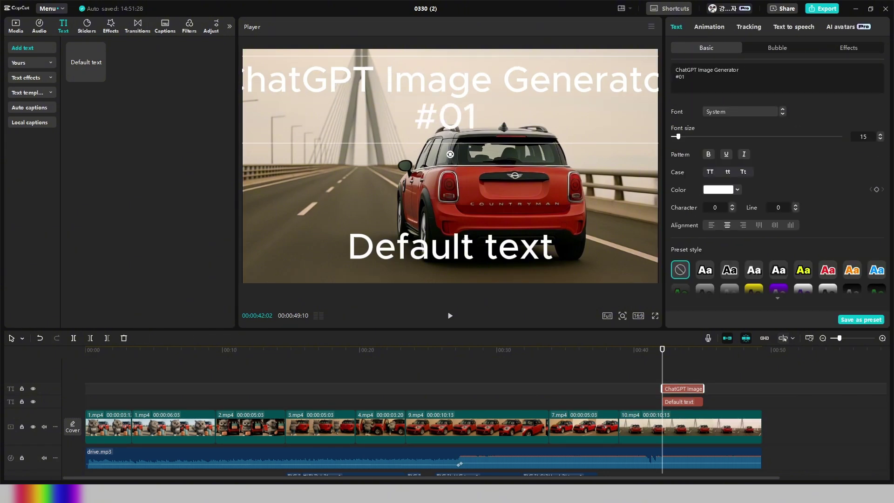
text( Travel)
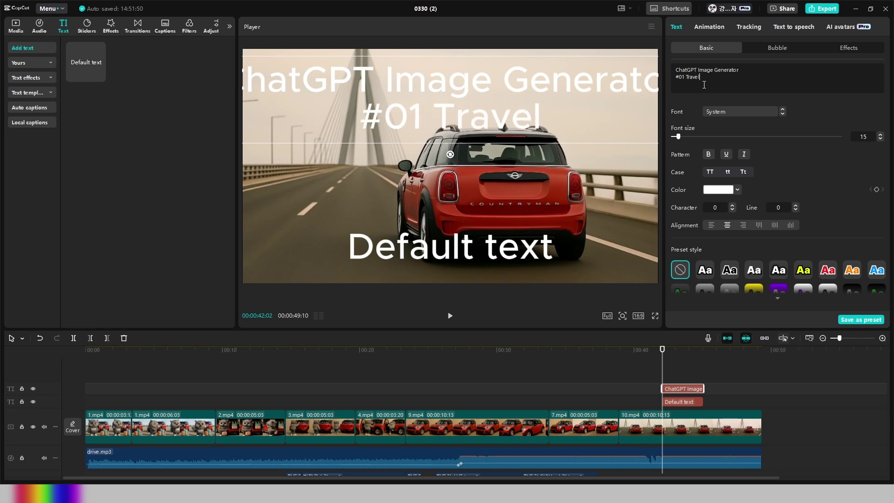
Reduce the upper title's font size until both lines fit within the frame, and tighten its line spacing slightly.
mouse_move(676, 70)
mouse_down()
mouse_move(739, 70)
mouse_move(674, 78)
mouse_up()
click(880, 139)
click(880, 138)
click(880, 138)
click(880, 139)
click(880, 138)
click(796, 209)
click(796, 210)
click(548, 159)
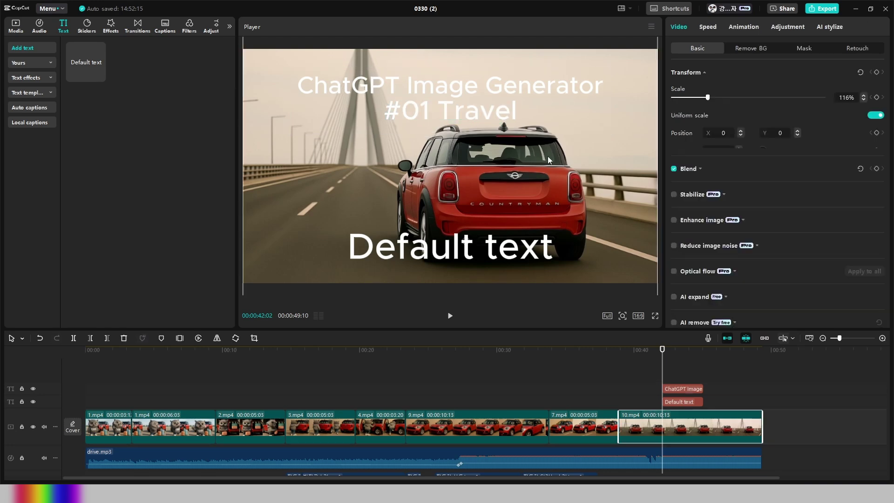
Set the lower default text's font size to 5 and replace its wording with a "Made by" credit naming the creator.
click(515, 242)
double_click(864, 136)
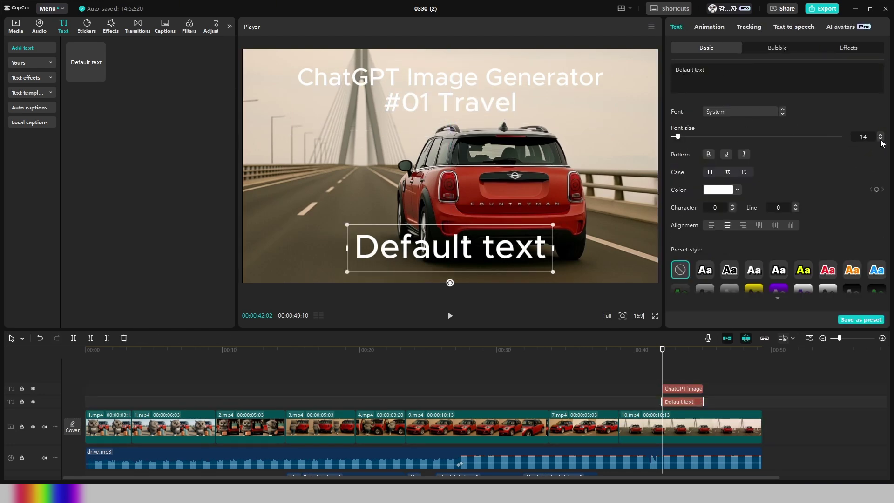
text(5)
drag(704, 70, 661, 70)
text(Made by Coda)
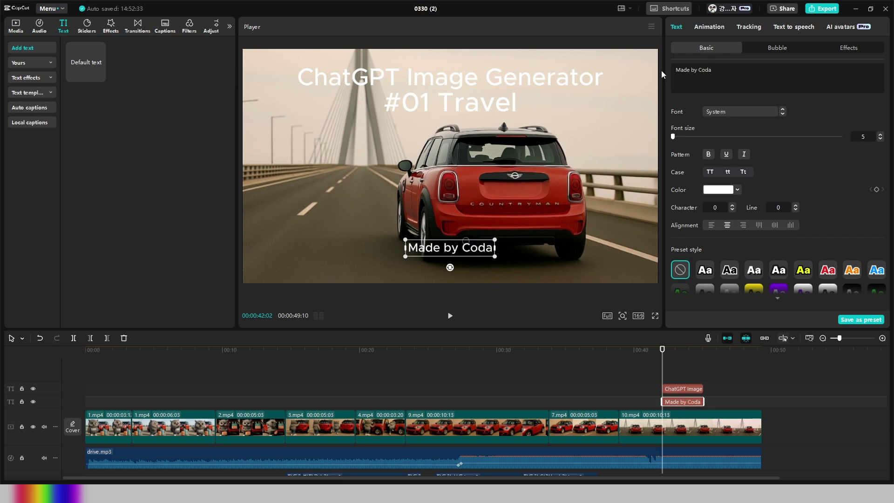
Give the upper title a Glitch entrance animation lasting 1.4 s and a Fade Out exit animation lasting 0.5 s.
click(708, 27)
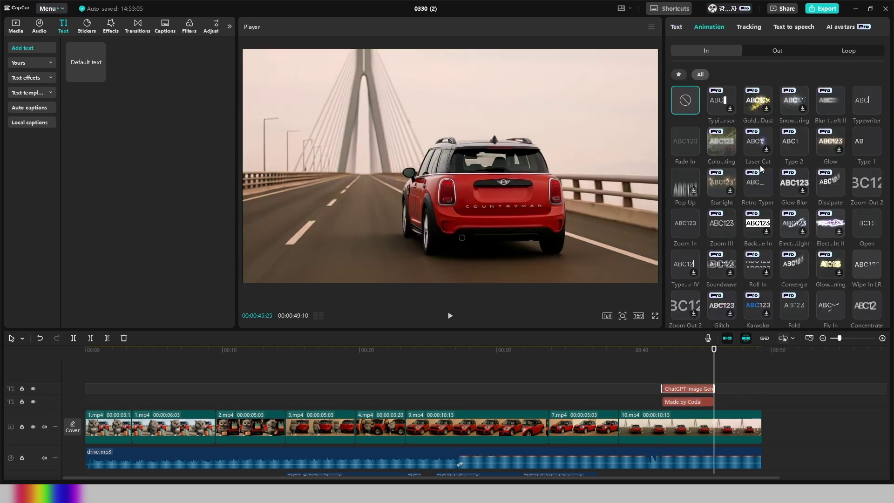
click(826, 102)
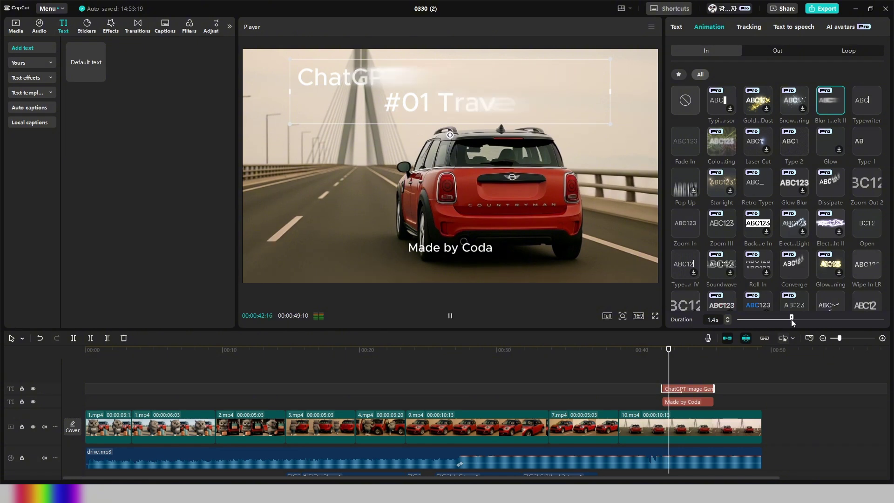
click(821, 304)
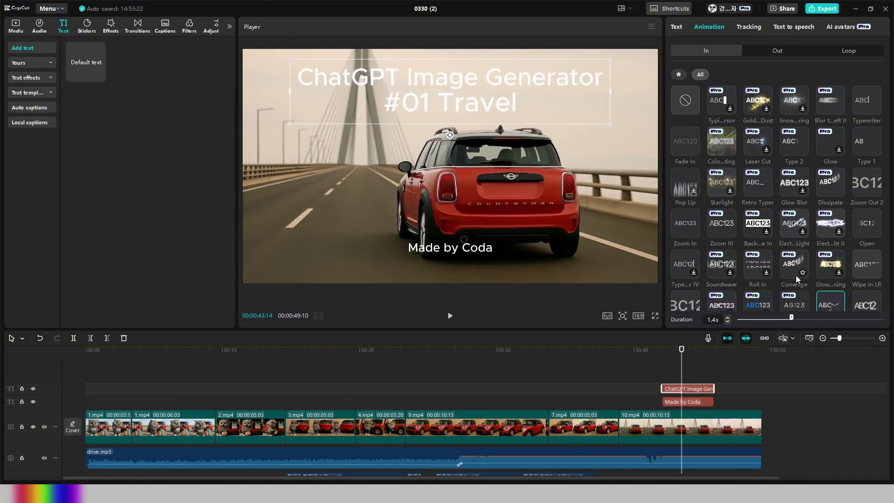
scroll(786, 275, down, 5)
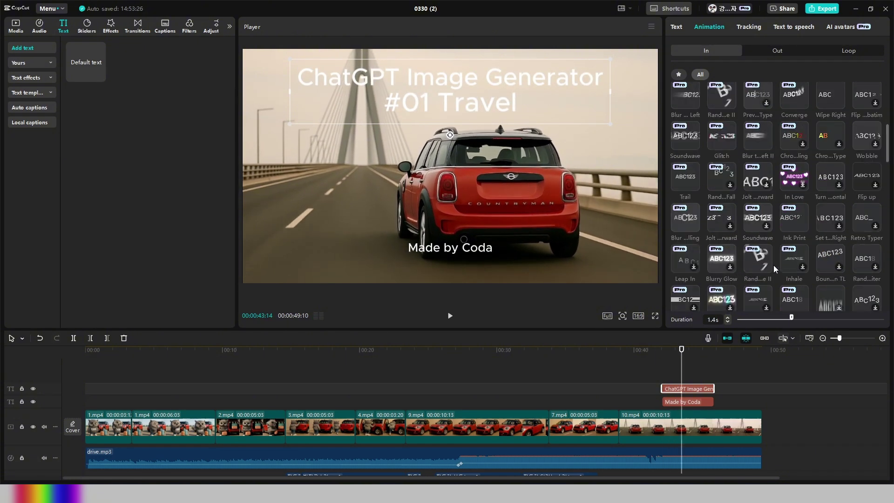
click(727, 143)
click(786, 53)
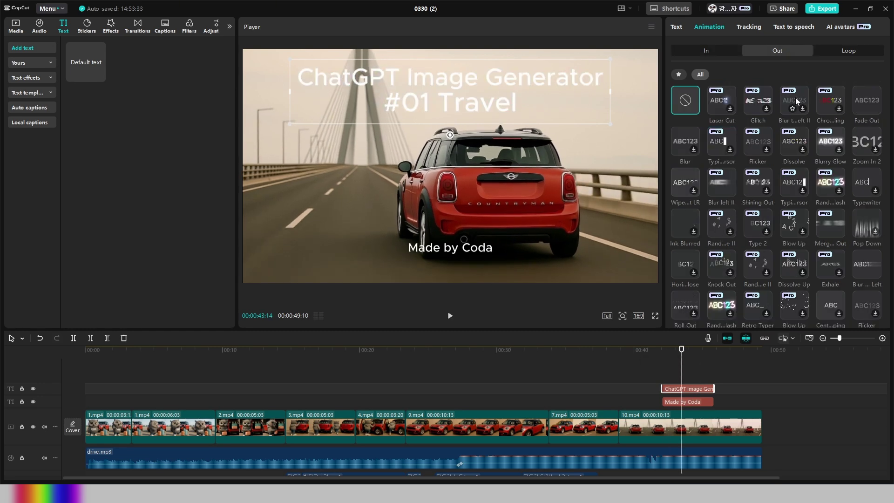
click(856, 101)
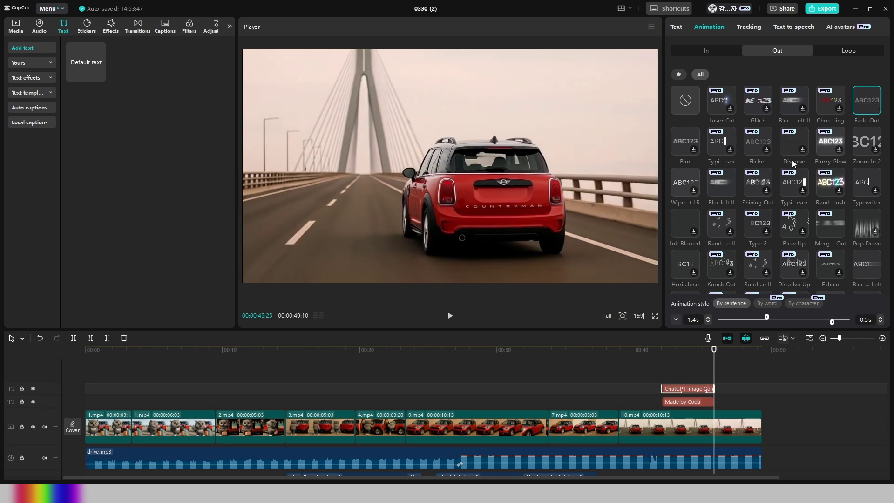
Trim the credit clip's start to where the title's entrance animation ends, and apply the Blur left II exit animation to it.
click(689, 401)
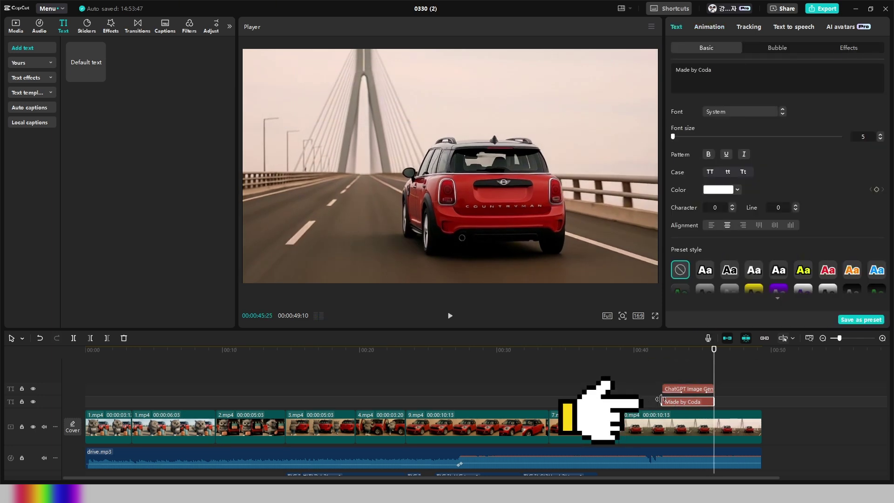
drag(661, 399, 682, 395)
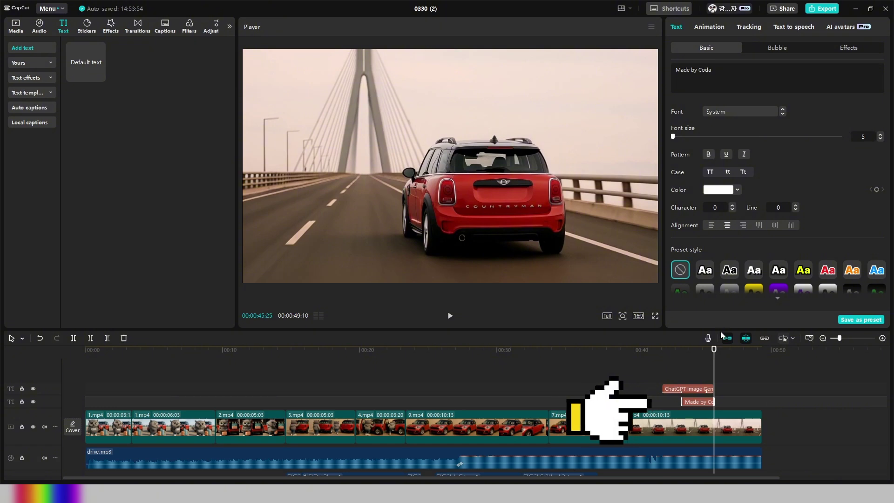
click(709, 26)
click(723, 175)
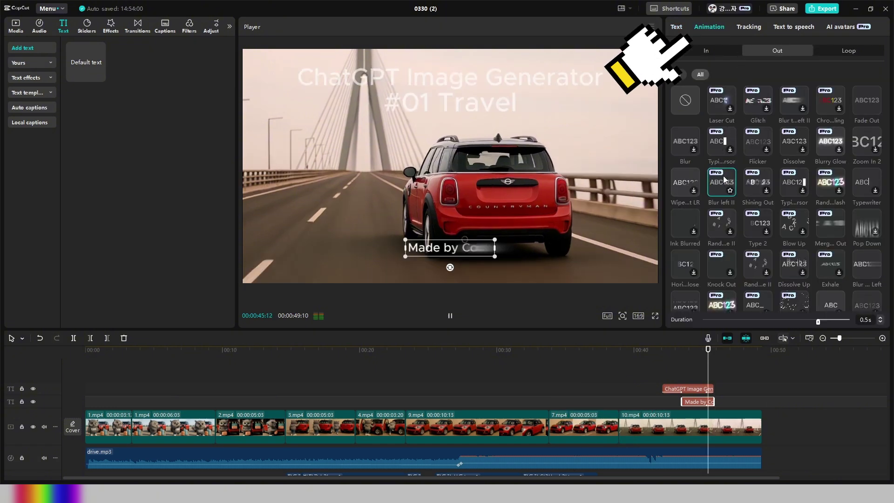
Give the credit the "Blur t…eft II" entrance animation lasting 0.5 s.
click(713, 47)
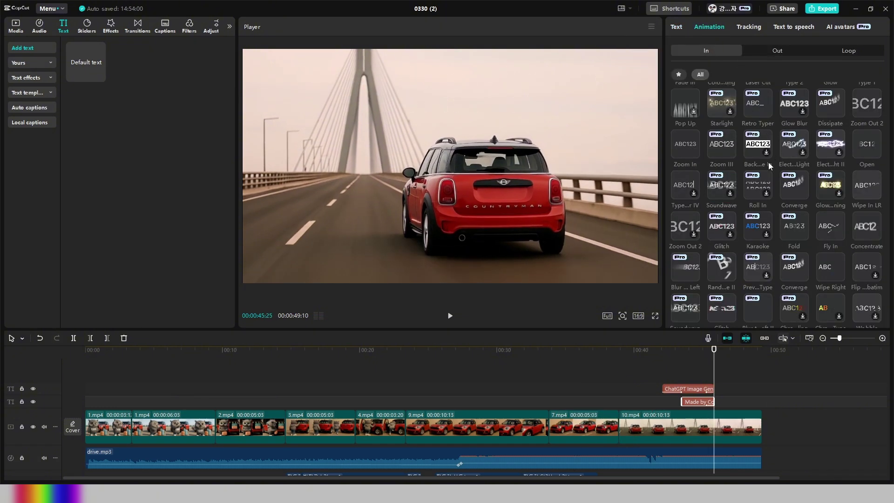
click(787, 147)
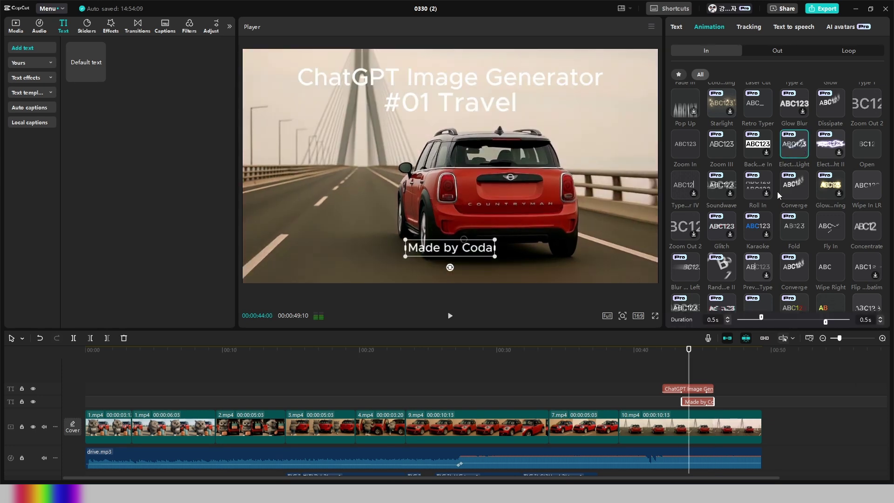
scroll(814, 128, up, 3)
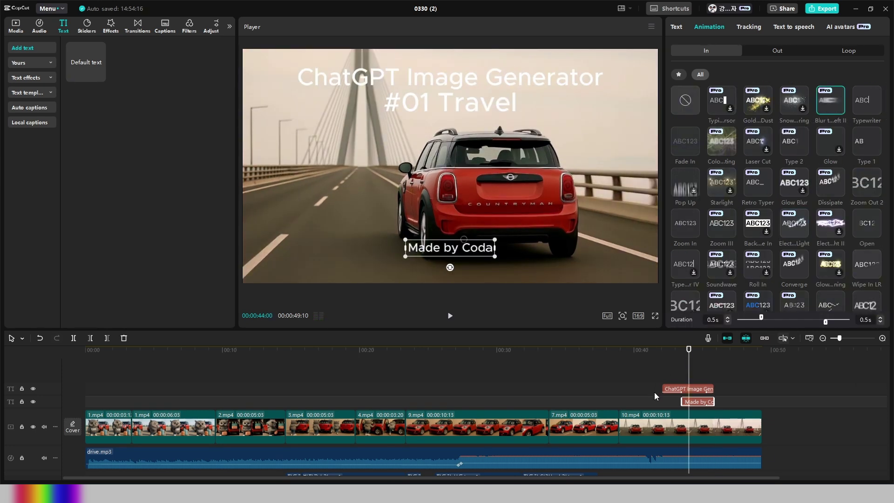
scroll(787, 147, down, 3)
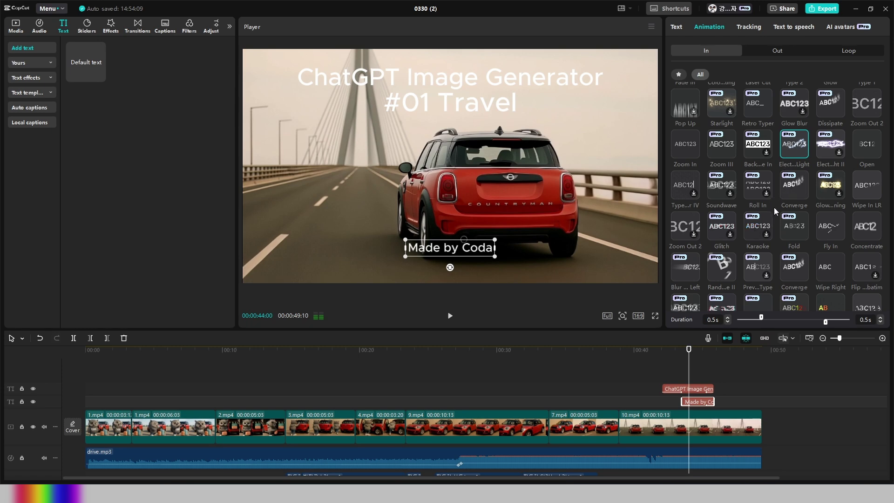
scroll(776, 208, up, 2)
click(824, 103)
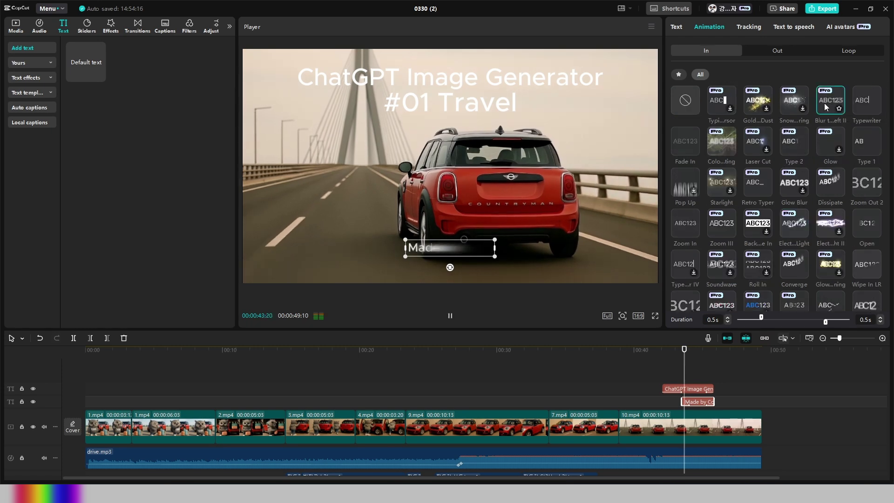
Play the closing section from just before the titles to review both text animations.
click(655, 395)
key(space)
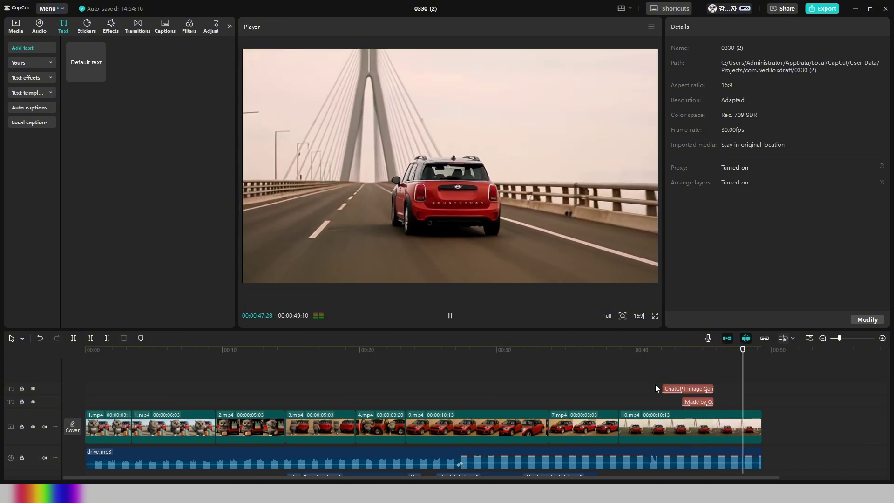
click(694, 375)
key(space)
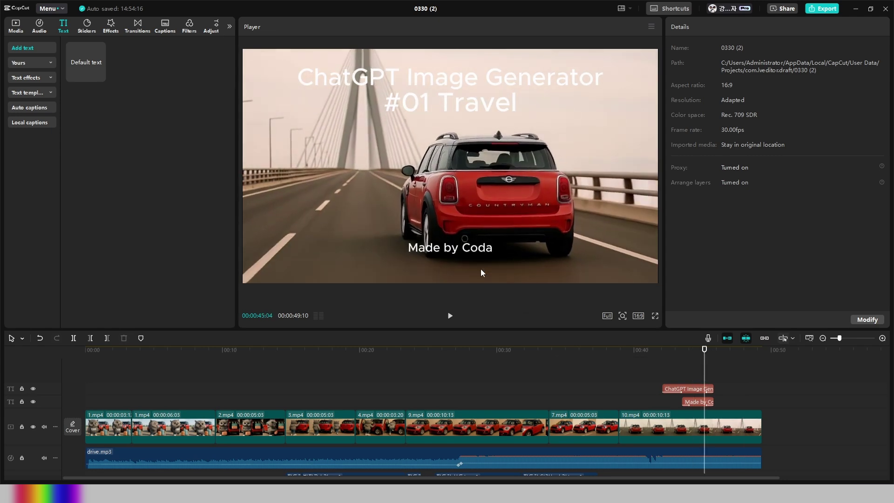
Move the credit closer to the frame's lower edge and set both titles to the 고운한글바탕 font.
click(476, 253)
drag(475, 253, 475, 275)
ctrl+click(687, 390)
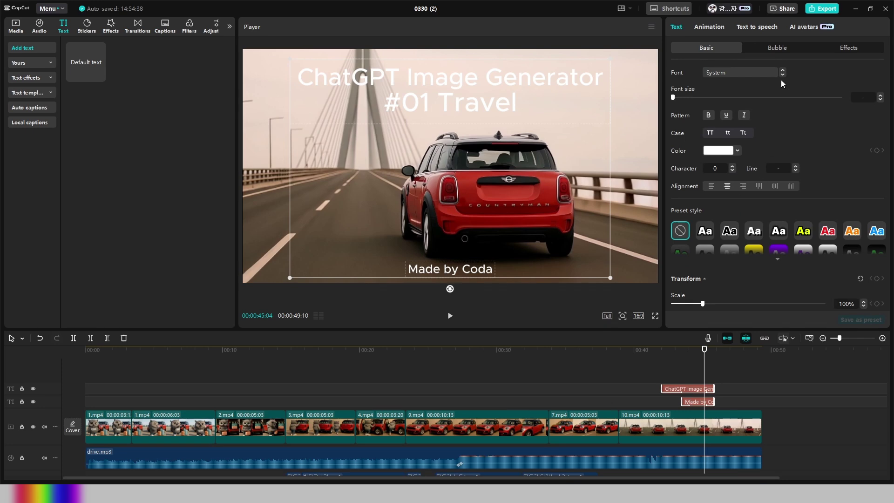
click(782, 75)
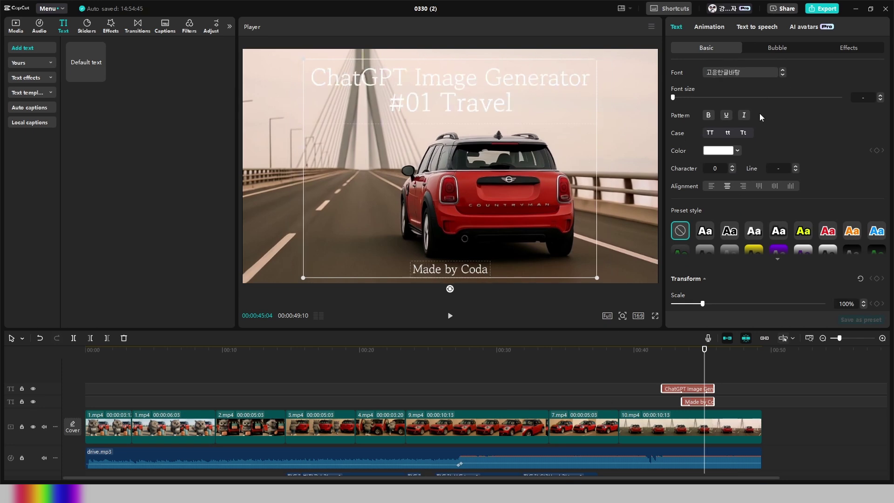
Make both titles bold and colour them red BC3D29, sampled from the car.
click(708, 116)
click(718, 151)
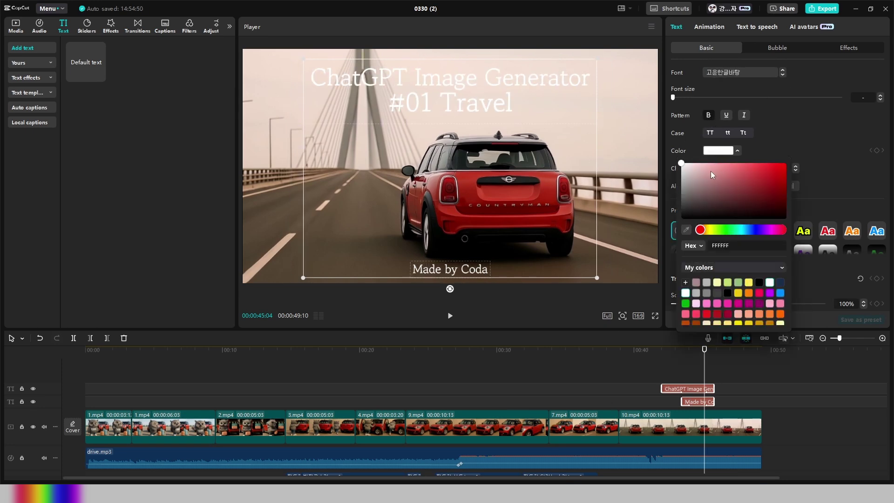
click(685, 230)
click(519, 193)
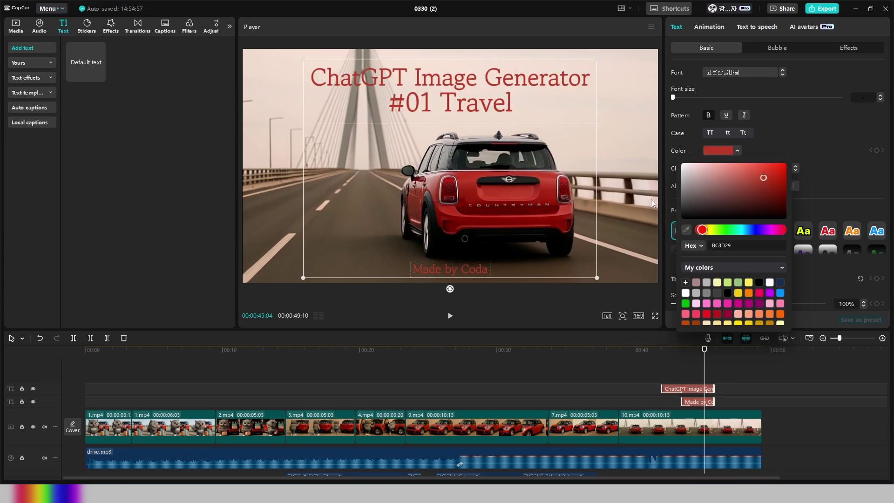
click(673, 403)
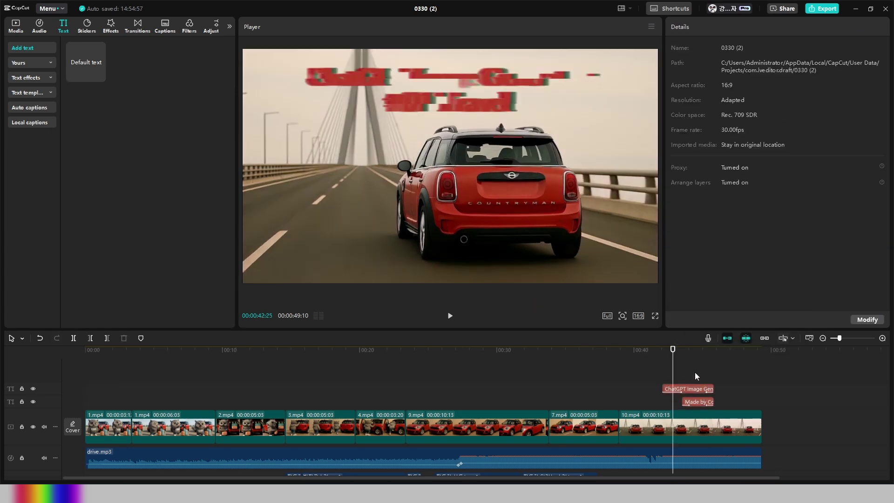
Recolour only the credit to brown A07F5E, sampled from the bridge barrier beside the road.
click(696, 401)
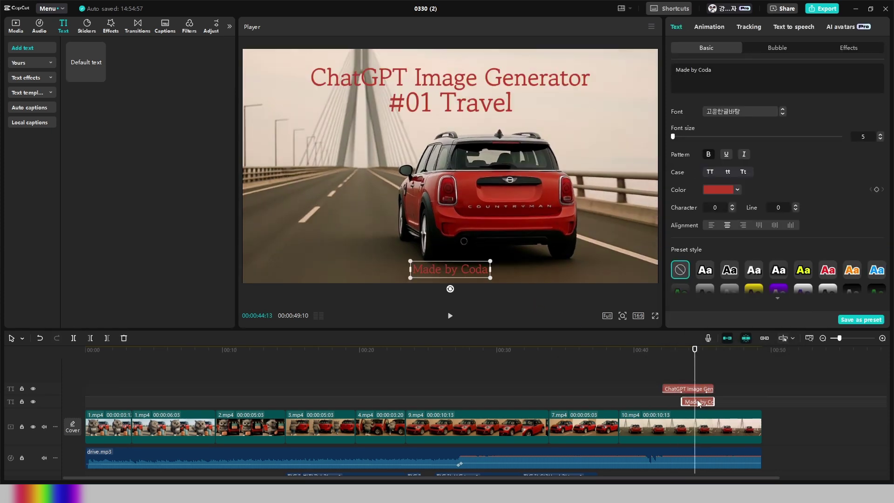
click(716, 192)
click(685, 268)
click(618, 213)
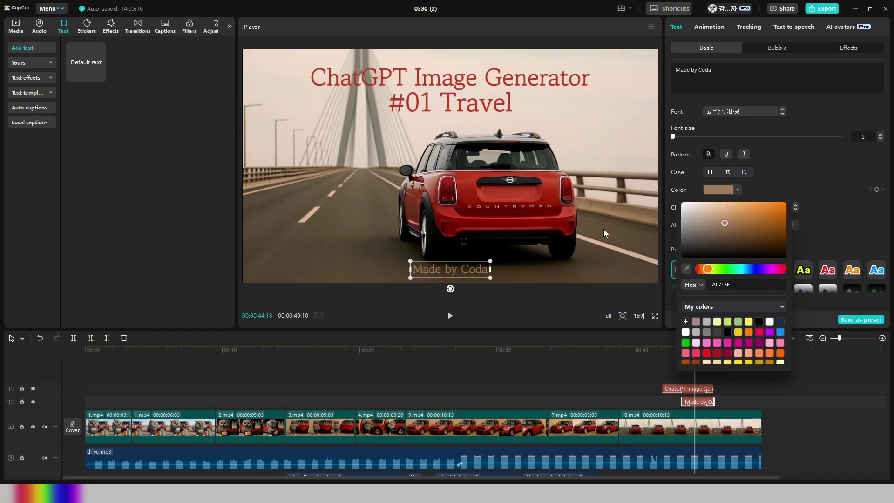
Play the closing section with the recoloured titles, and return to the moment when they fade out.
click(642, 394)
key(space)
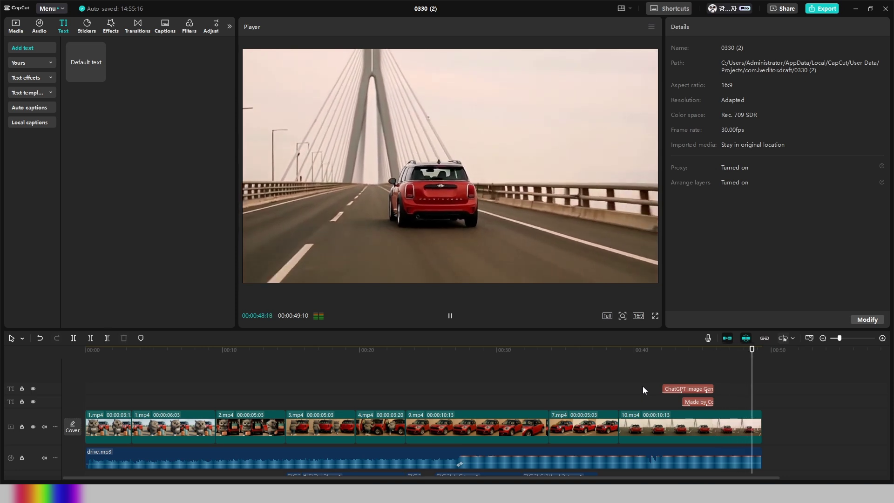
click(711, 445)
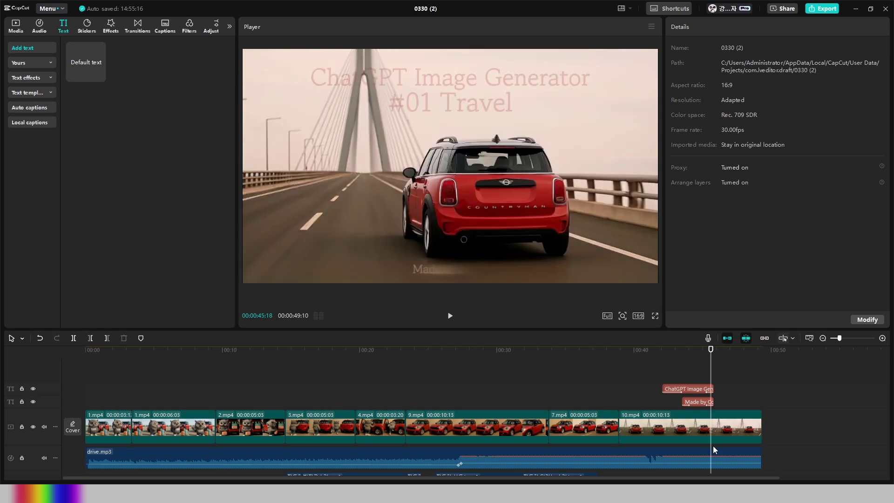
Set the fade-out of the drive.mp3 music clip to 6.3 s.
click(713, 446)
click(713, 448)
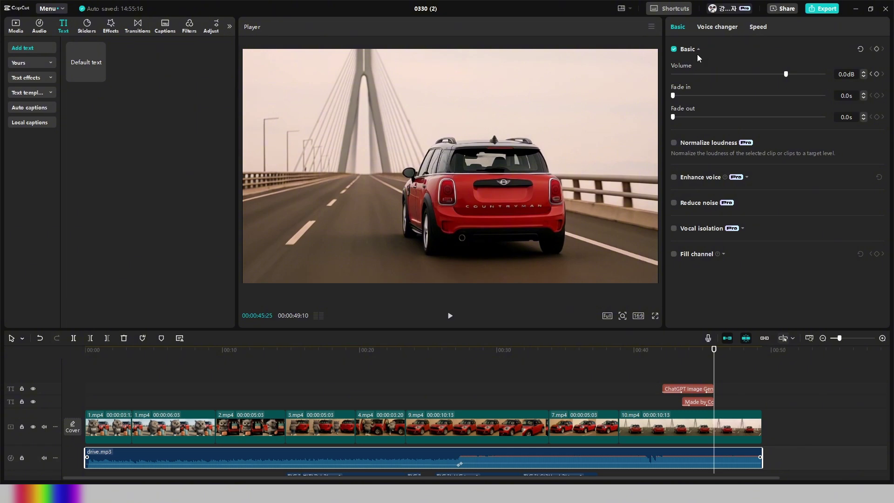
click(803, 117)
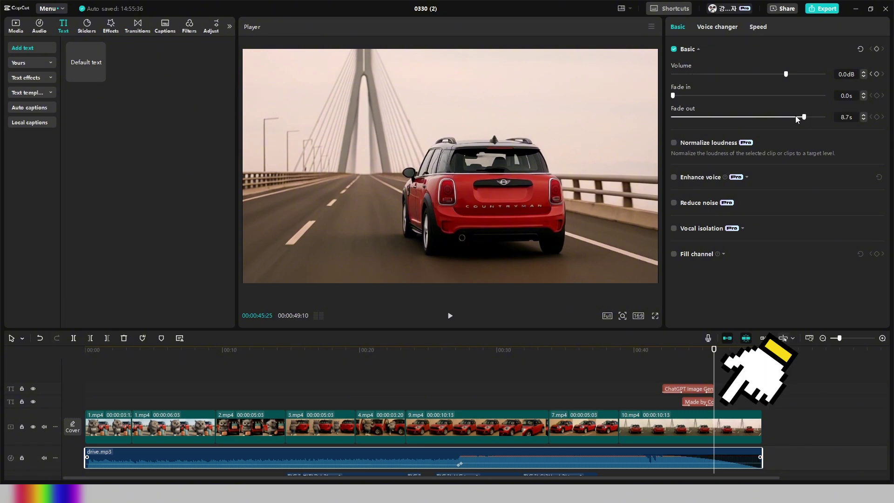
click(767, 116)
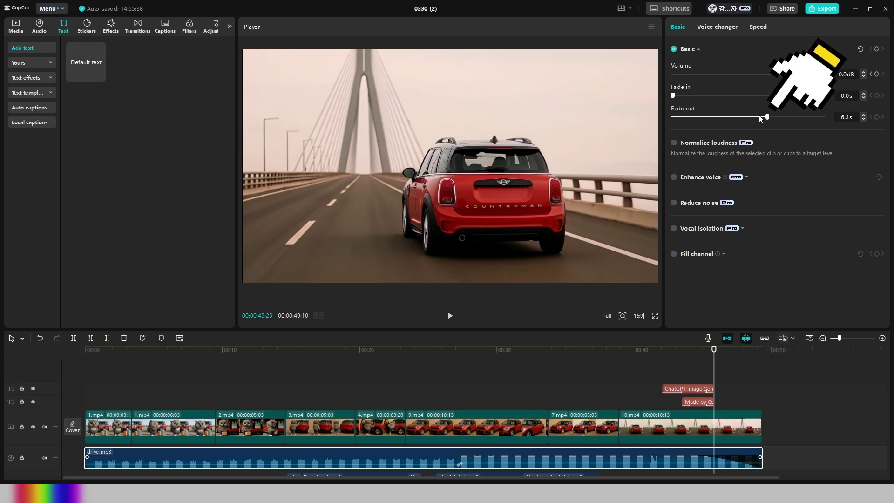
Set the fade-out of the drive.mp3 music clip to 4.6 s, and play back the ending and the video from its start.
click(742, 117)
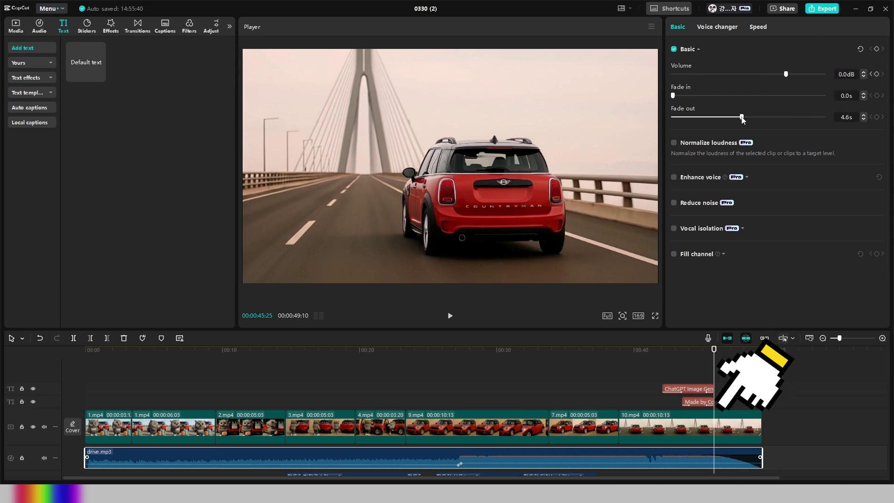
click(661, 380)
key(space)
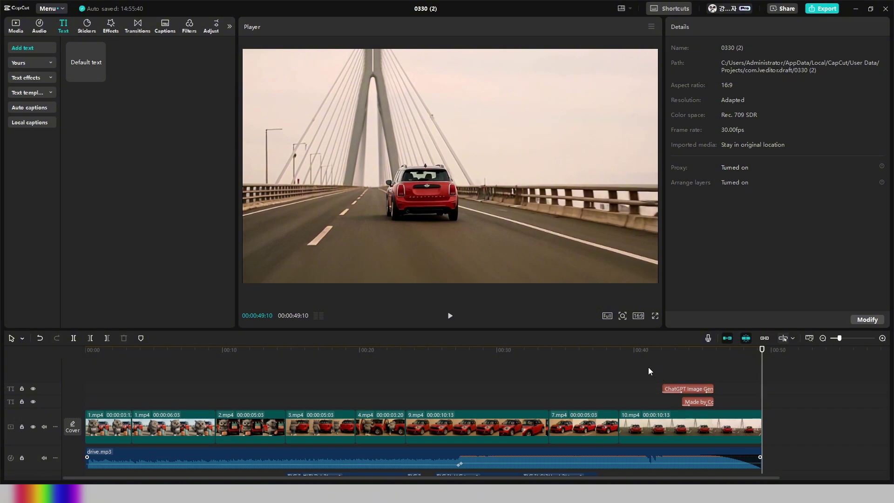
key(space)
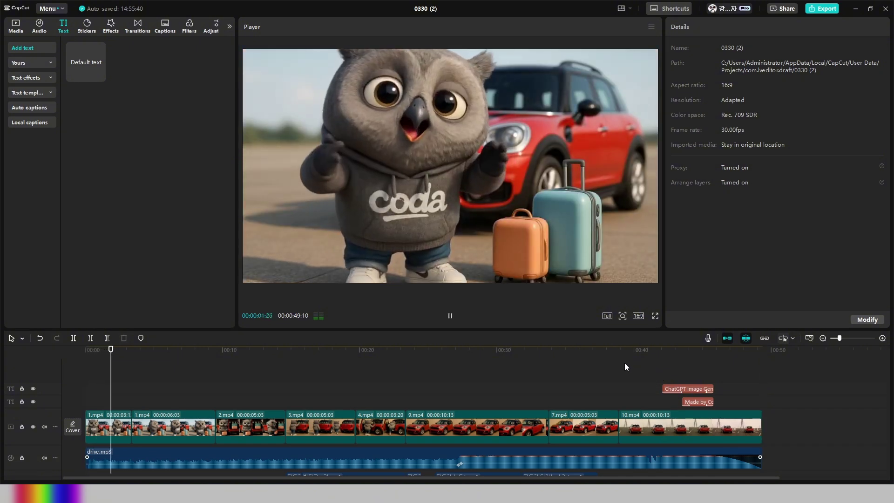
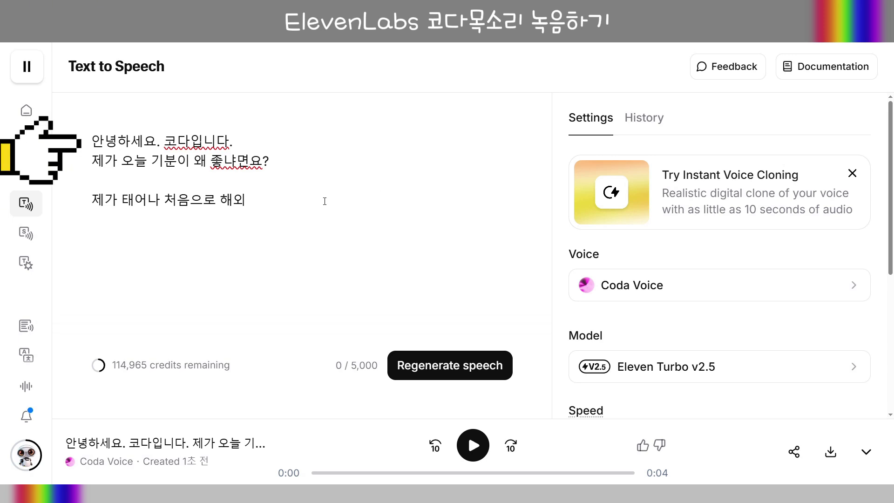
In ElevenLabs Text to Speech, replace the script with "얼음!", generate it with Coda Voice and download the audio.
drag(324, 201, 103, 126)
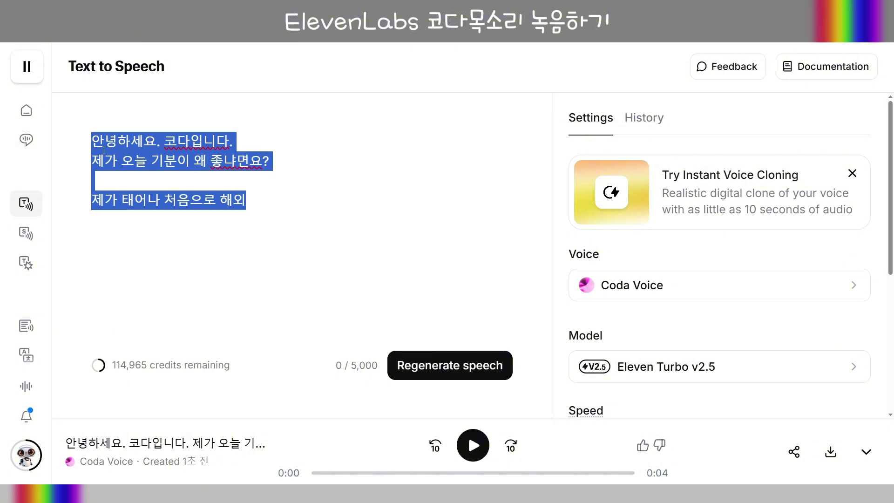
text(ㅇ)
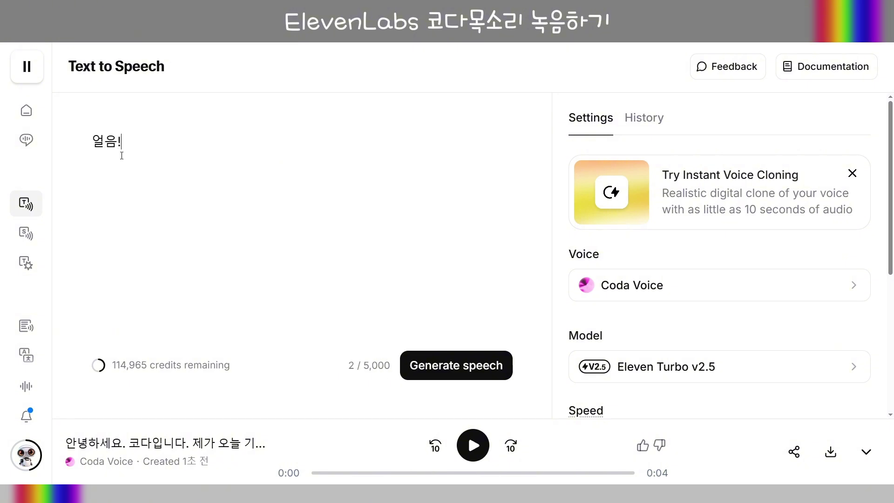
click(464, 365)
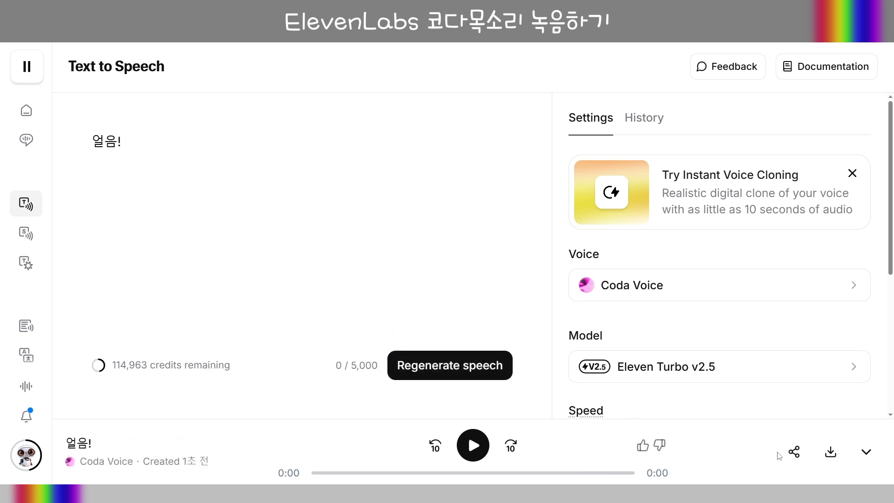
click(830, 451)
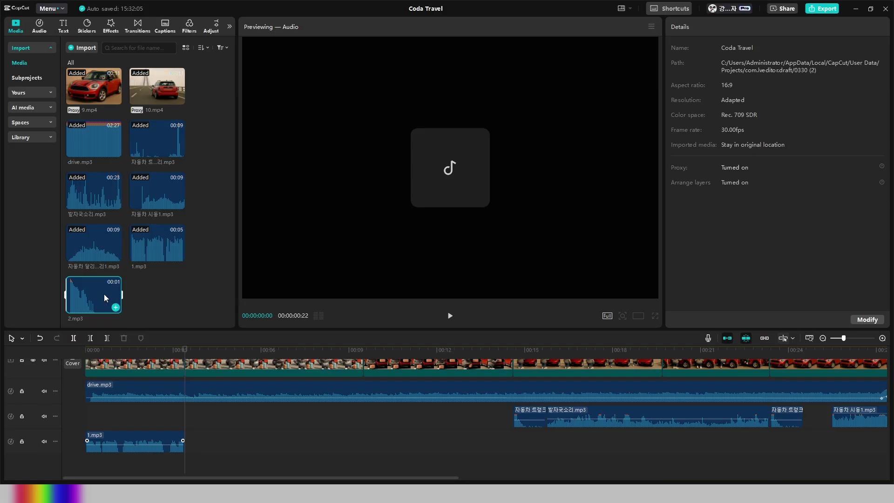
Switch to CapCut and place 2.mp3 directly after 1.mp3 on the voice track, trimming two frames off its start.
drag(104, 294, 187, 443)
scroll(184, 419, up, 5)
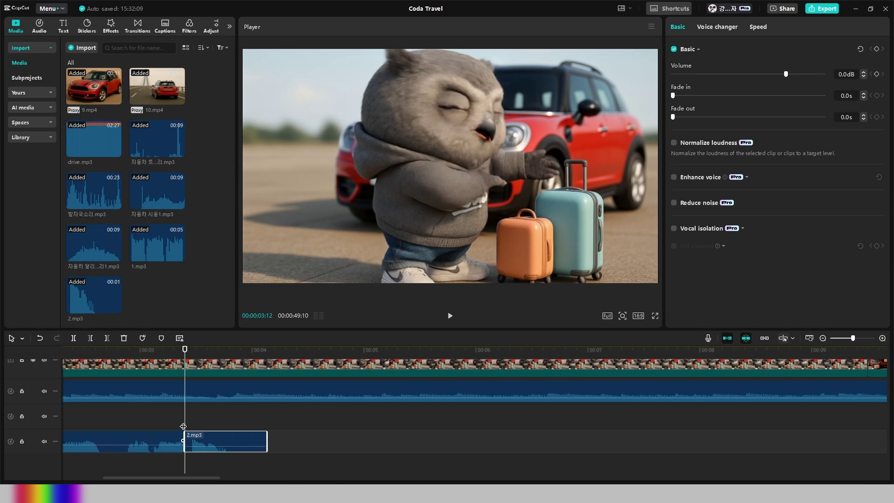
key(Right)
key(Right)
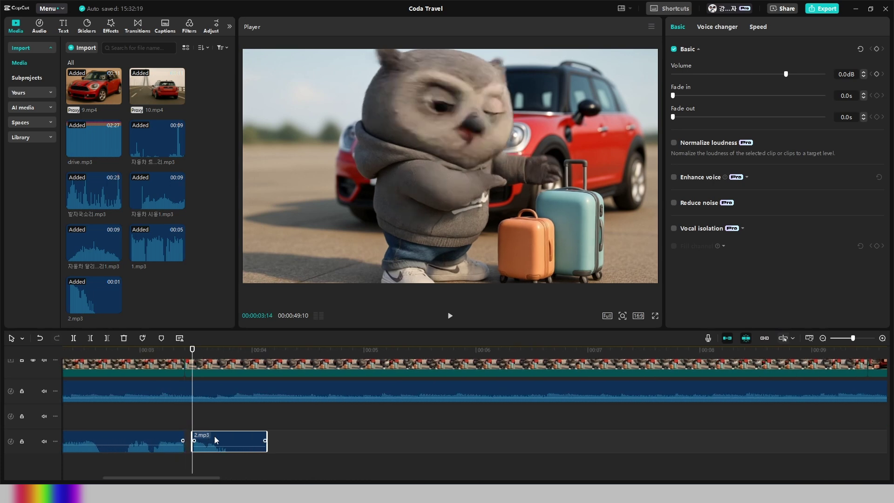
Play the join between the 1.mp3 and 2.mp3 voice clips several times to check the timing against the owl's movements.
click(183, 420)
key(space)
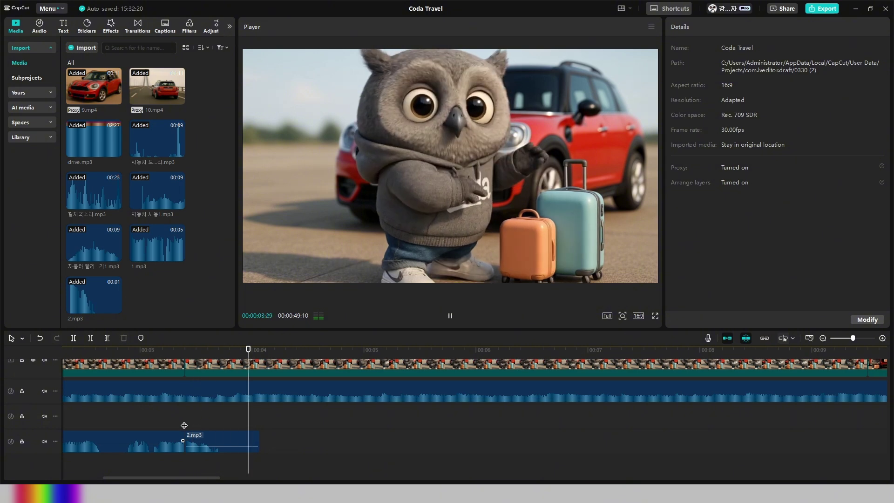
key(space)
right_click(184, 420)
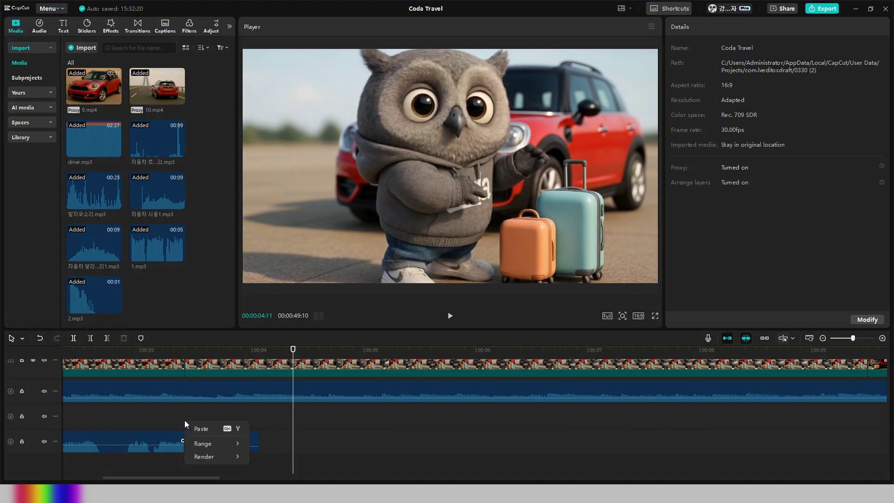
key(Escape)
click(185, 422)
key(space)
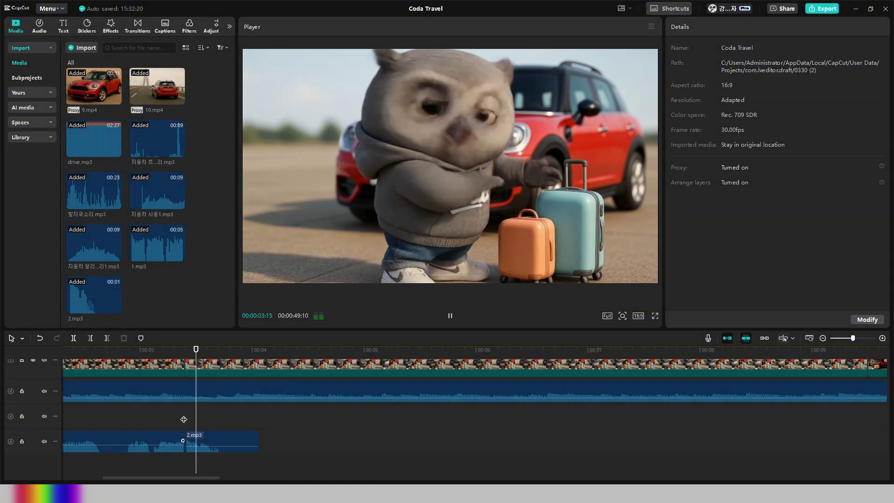
click(150, 413)
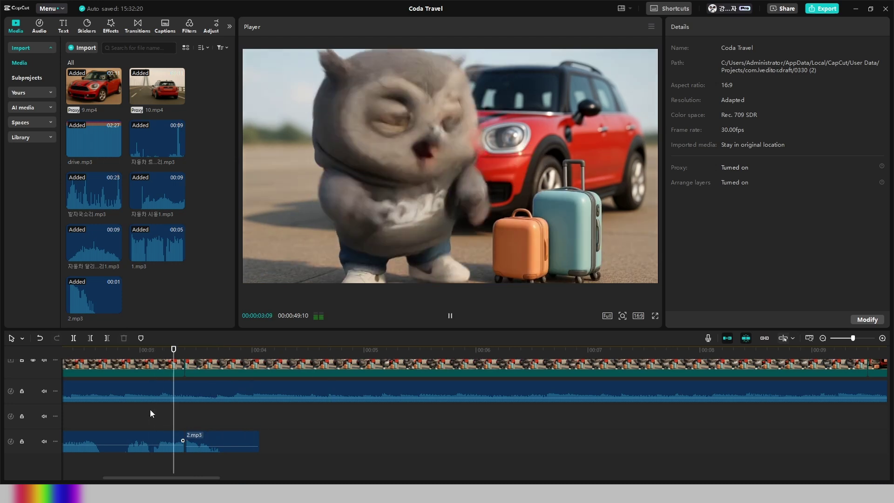
click(151, 409)
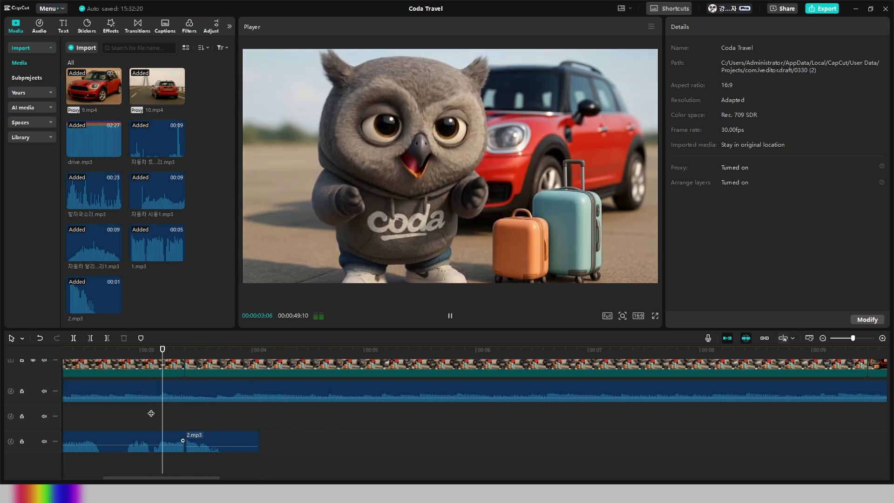
click(152, 409)
key(space)
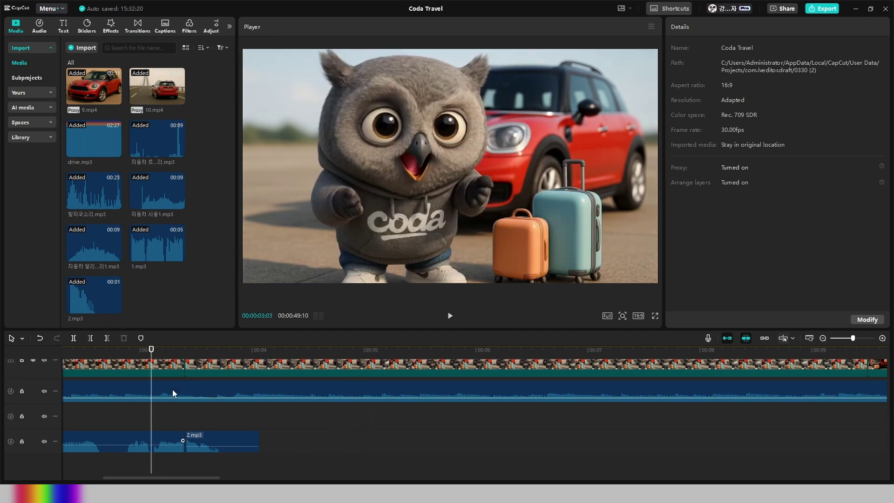
Play on past the 2.mp3 clip and stop at 00:00:04:27, just before the owl speaks again.
click(145, 406)
key(space)
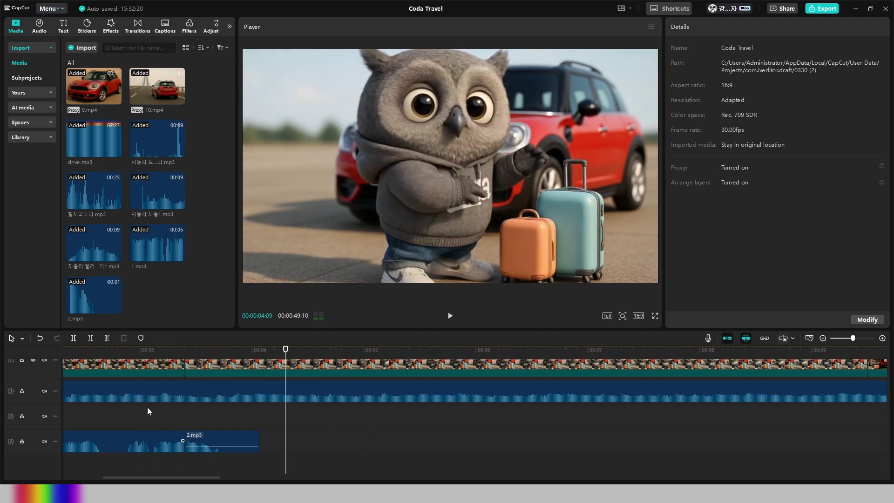
key(space)
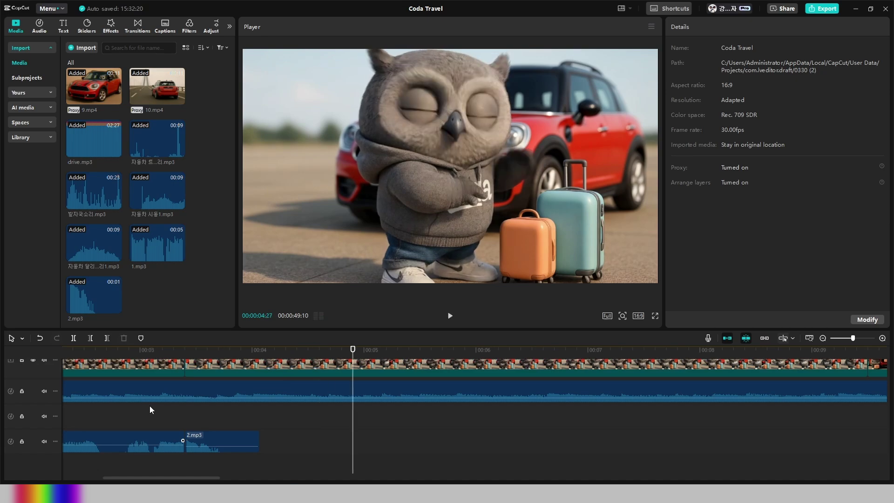
In ElevenLabs, write "아 깜짝이야~ 그러니까 태어나 처음으로 해외여행을 가거든요. 그것도 유럽 들러 후루루루 아프리카를 지나 또 비행기를 타고 동남아로 왔다가 슝~~" and generate the speech.
text(깜짝이야!)
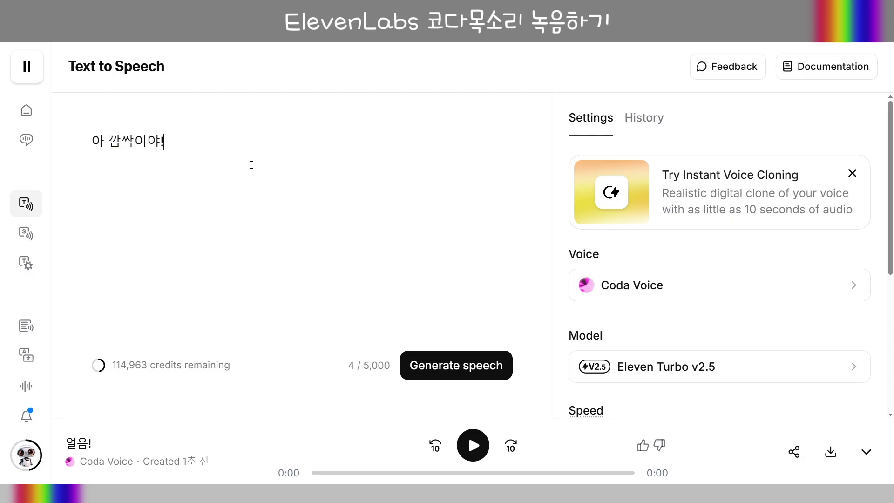
text( 그러니까 태어나 처음으로 해외여행을 가거)
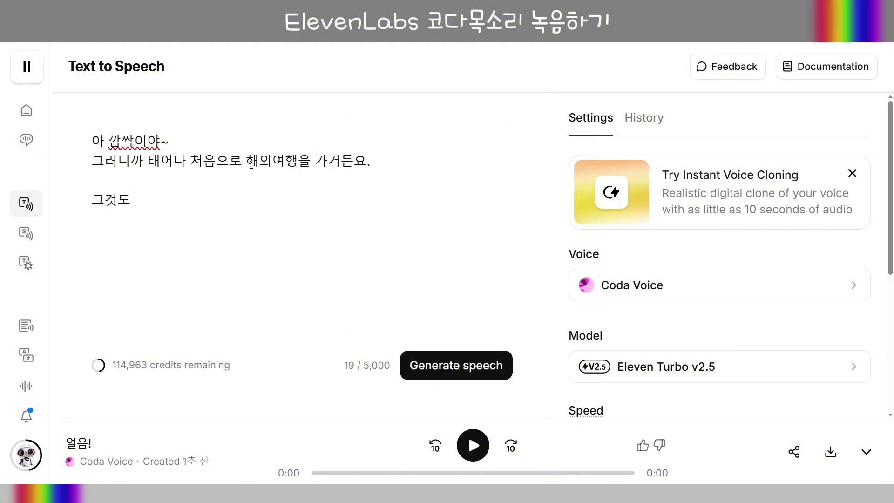
text(든요.  그것도 유럽 들러)
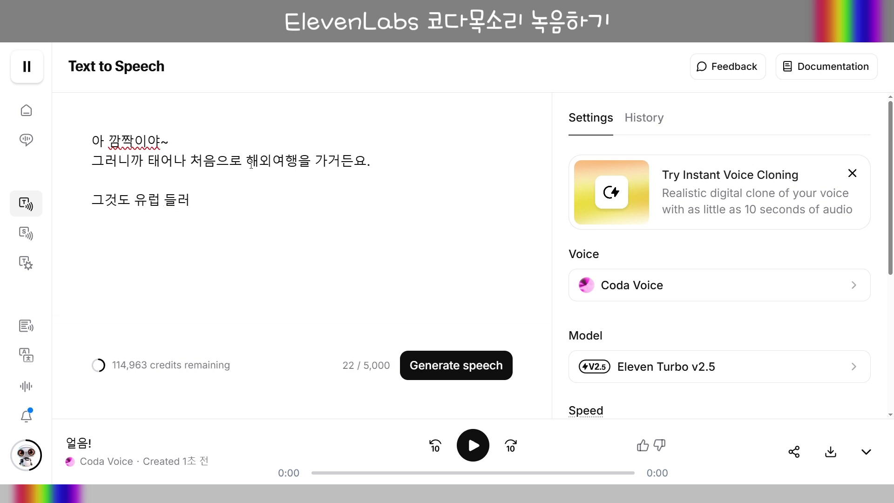
text( 후루루루 아프리카를 진)
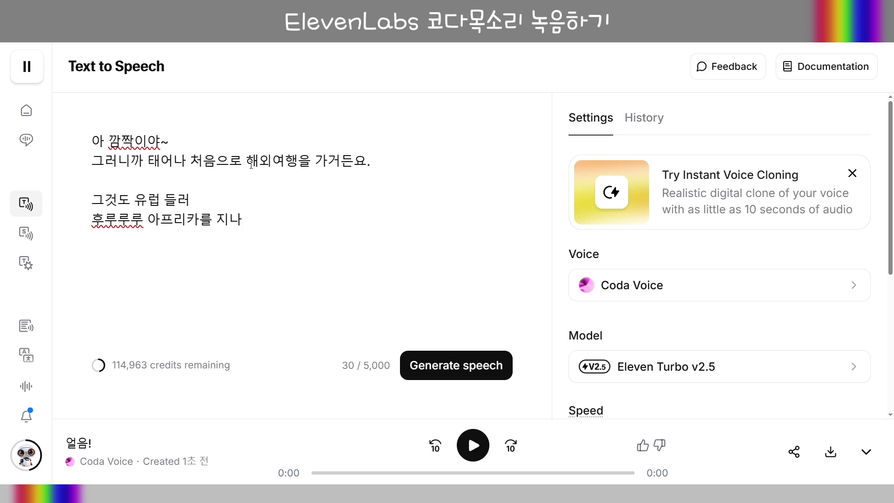
text( 또 비행기를 타고 동남아로 왔다가)
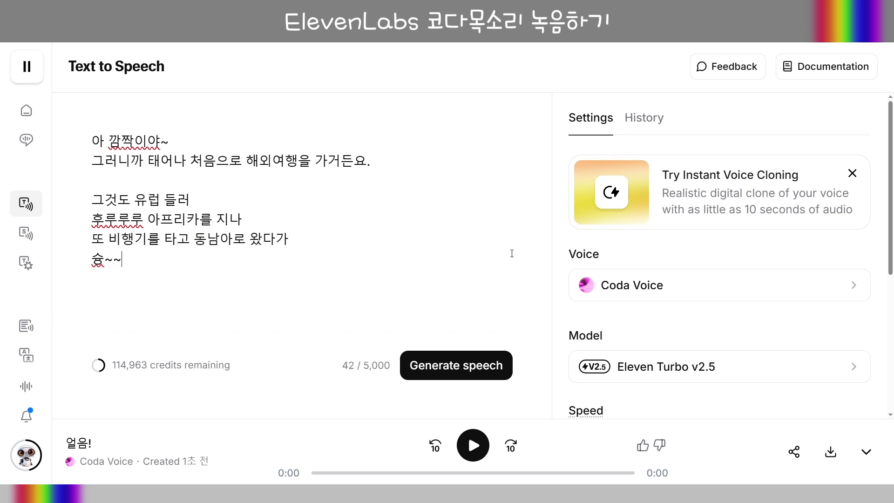
key(ctrl+Return)
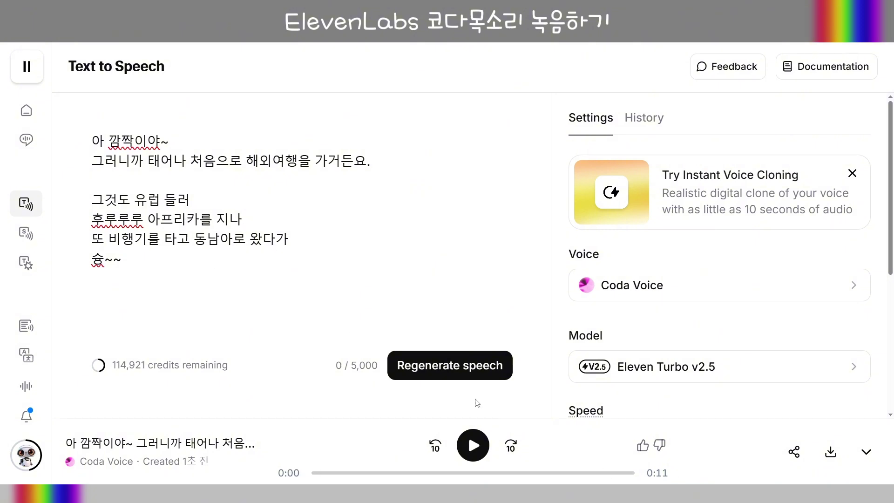
Append "이번엔 어디로 가볼까~~" to the script, change the "~" after "아 깜짝이야" to "!", and generate the speech again.
text(이번엔 어디로 가볼까~~)
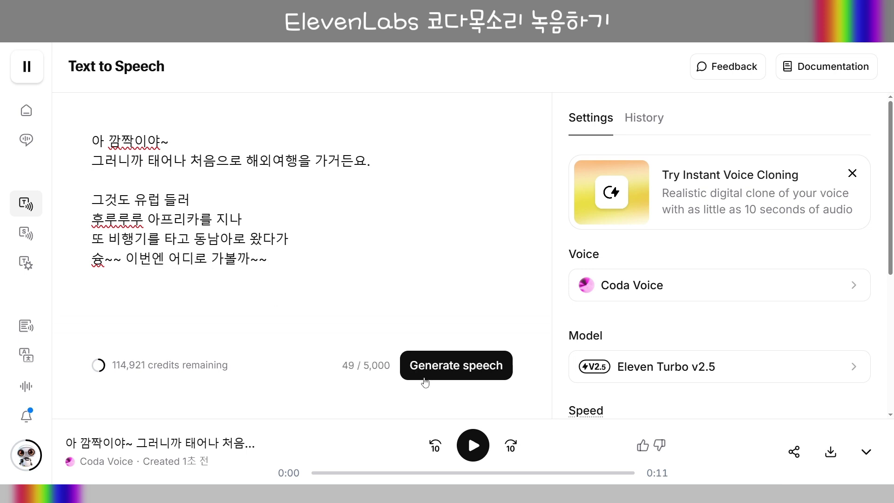
click(425, 381)
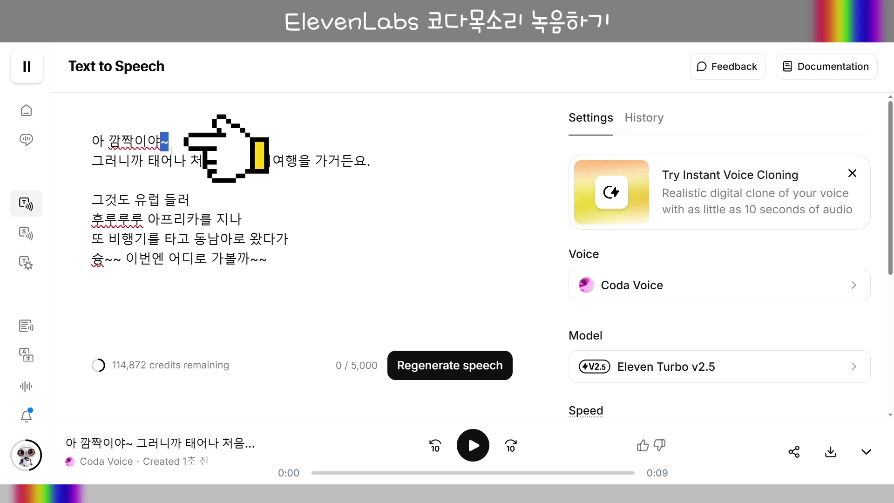
text(!)
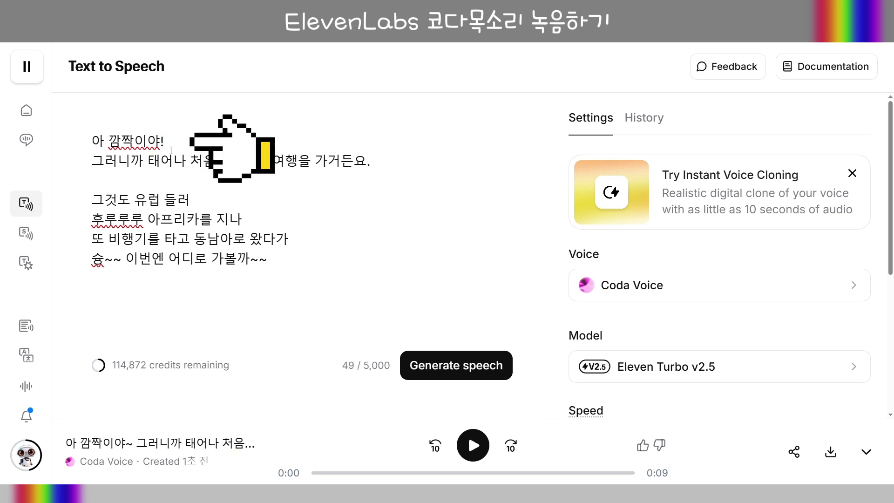
click(491, 376)
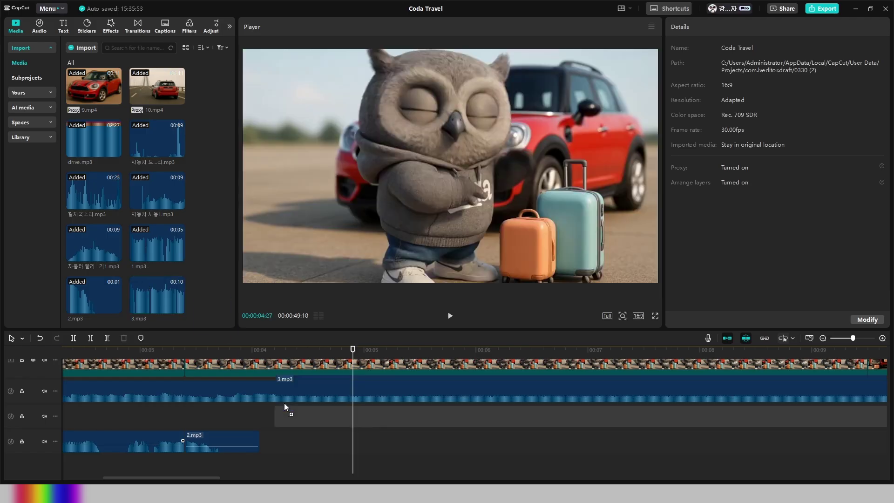
In CapCut, add 3.mp3 to the voice track with its start trimmed to 00:00:04:27, and set its volume to 6.0 dB.
drag(284, 403, 347, 431)
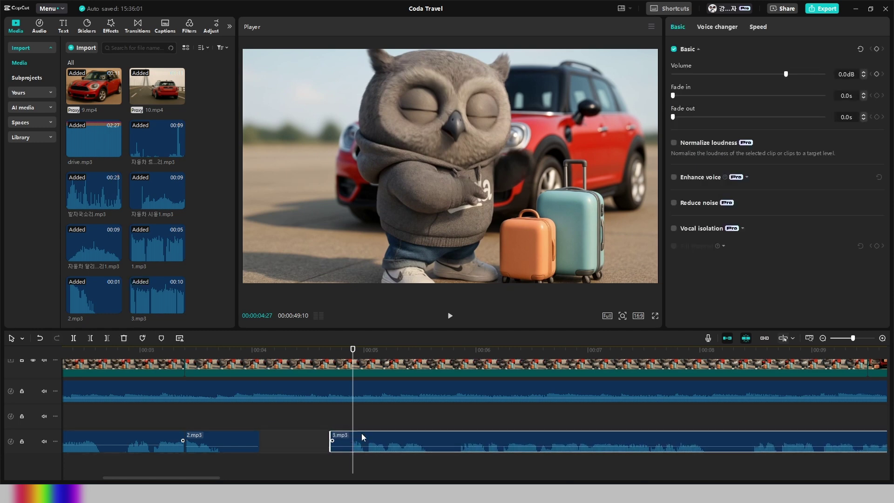
key(q)
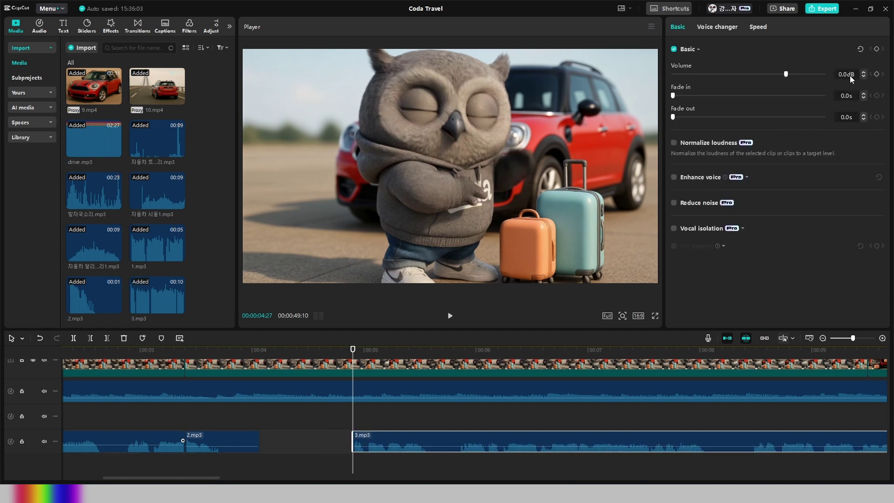
Play the opening from the beginning to check how the three voice clips fit the owl's lip movements.
click(580, 415)
ctrl+scroll(476, 417, down, 5)
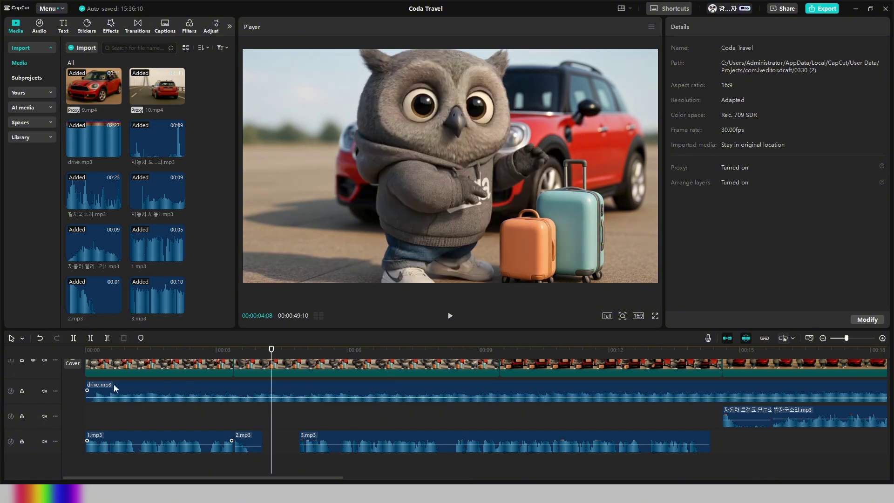
click(93, 359)
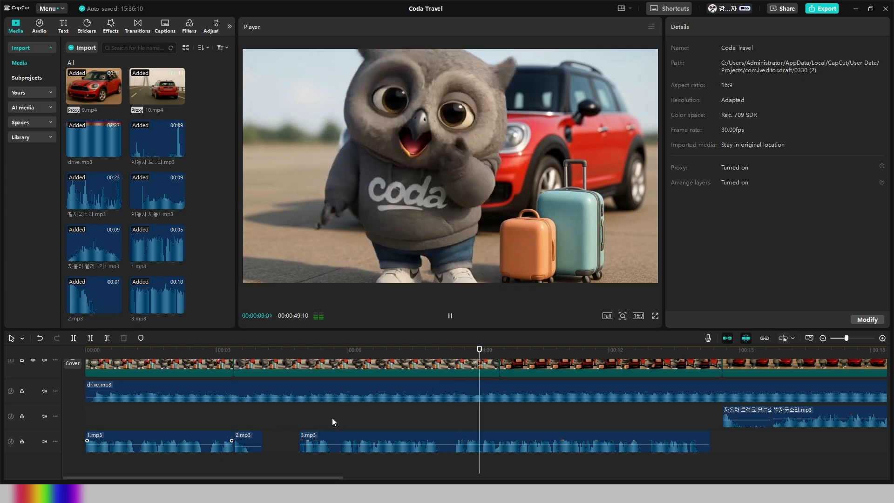
key(space)
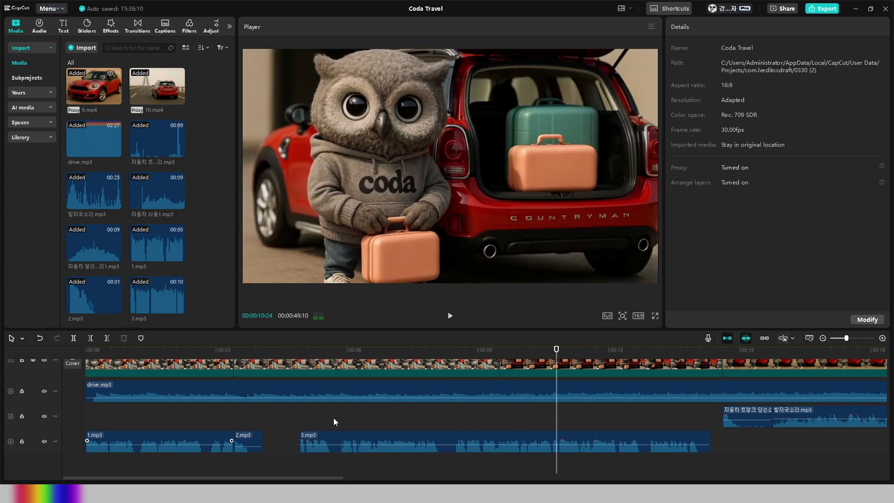
Split the 3.mp3 voice clip after its opening words and remove the pause up to 00:00:05:25, closing the gap.
drag(349, 349, 325, 349)
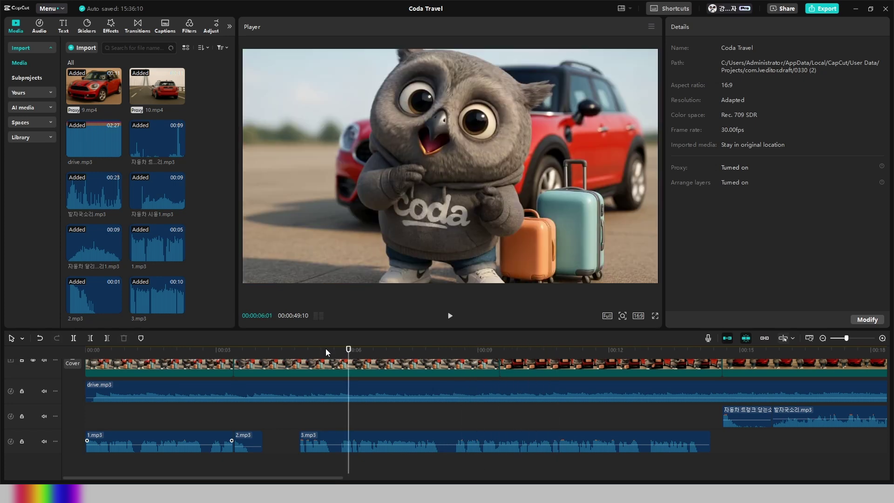
click(360, 439)
key(ctrl+b)
key(Right)
key(Right)
key(Right)
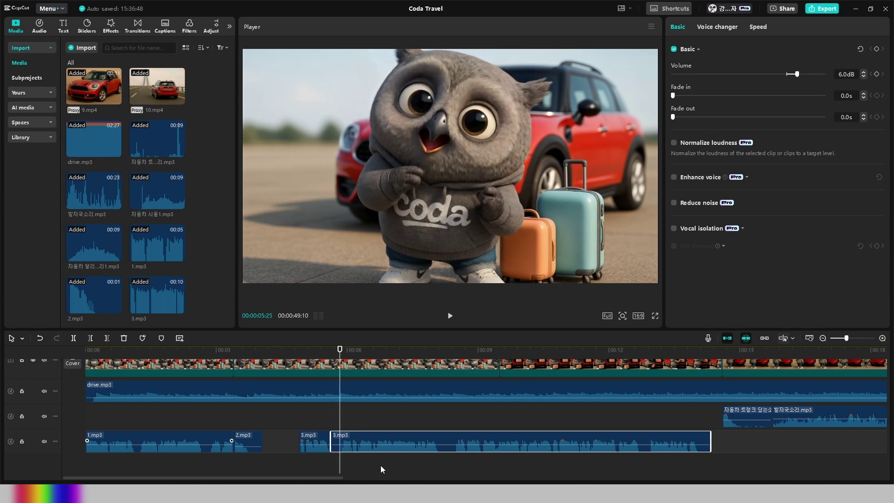
key(q)
Split 3.mp3 again at 00:00:07:27 and remove the pause up to 00:00:08:08, closing the gap.
click(432, 423)
click(427, 435)
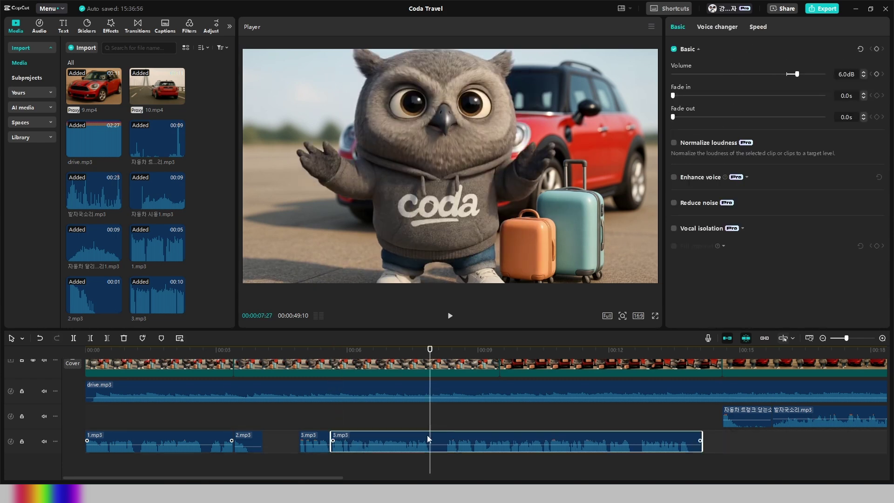
key(ctrl+b)
click(446, 428)
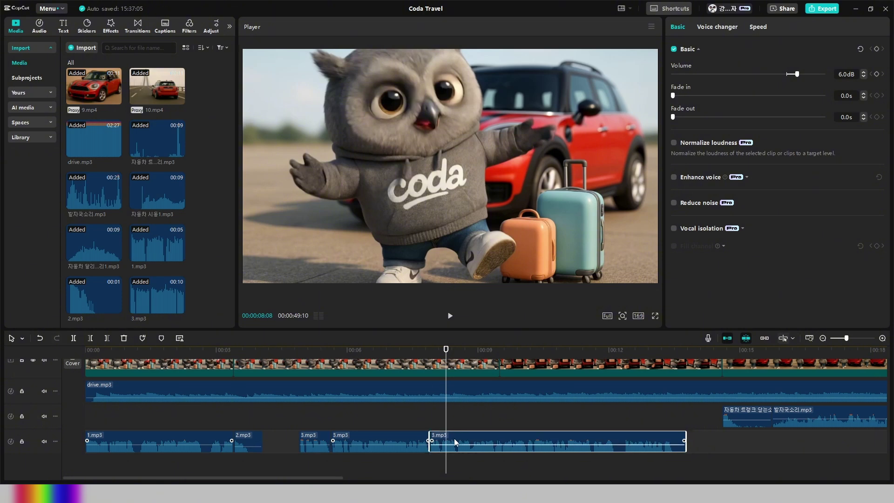
Play the edited 3.mp3 segments against the owl's lips and trim the end of the last segment to 00:00:09:15.
drag(445, 431, 287, 423)
key(space)
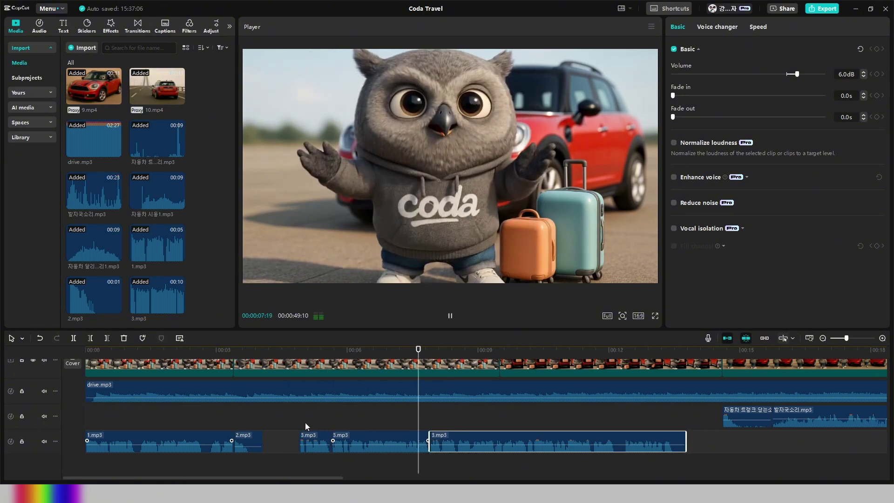
key(space)
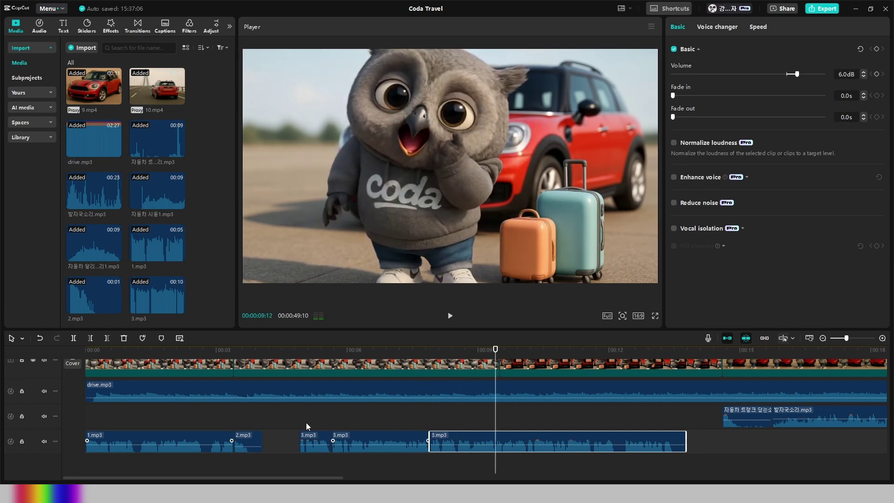
key(space)
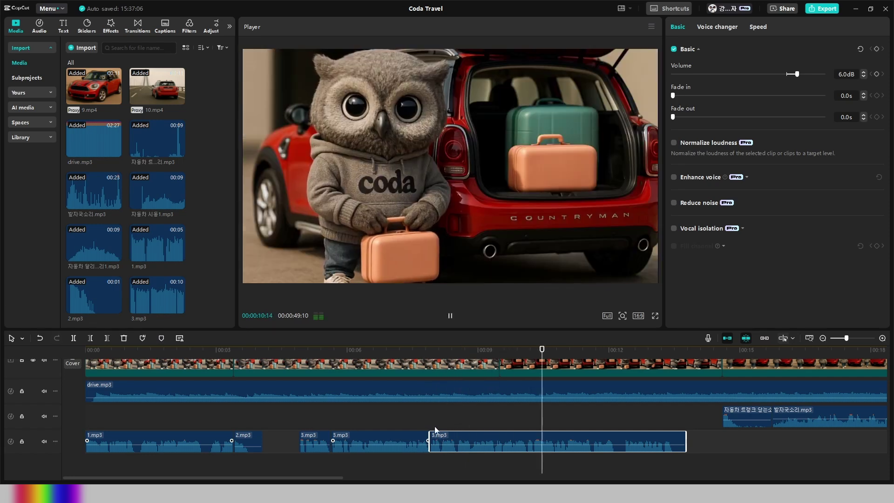
key(space)
click(500, 356)
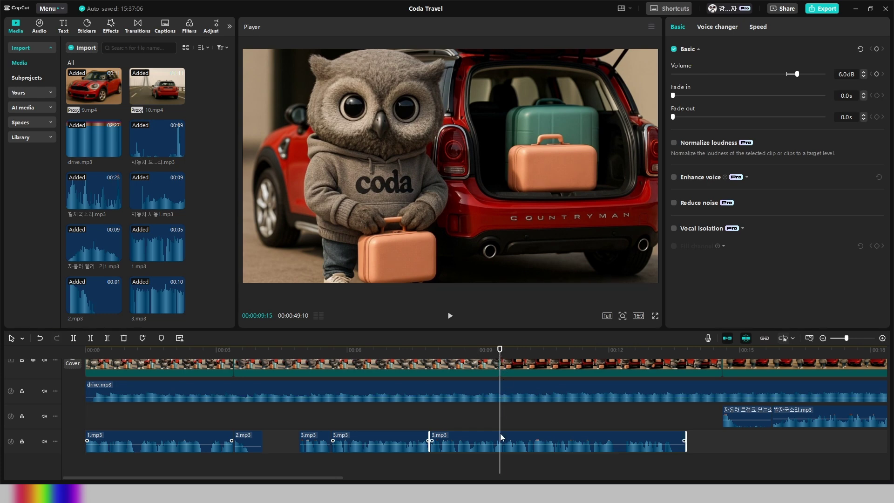
key(w)
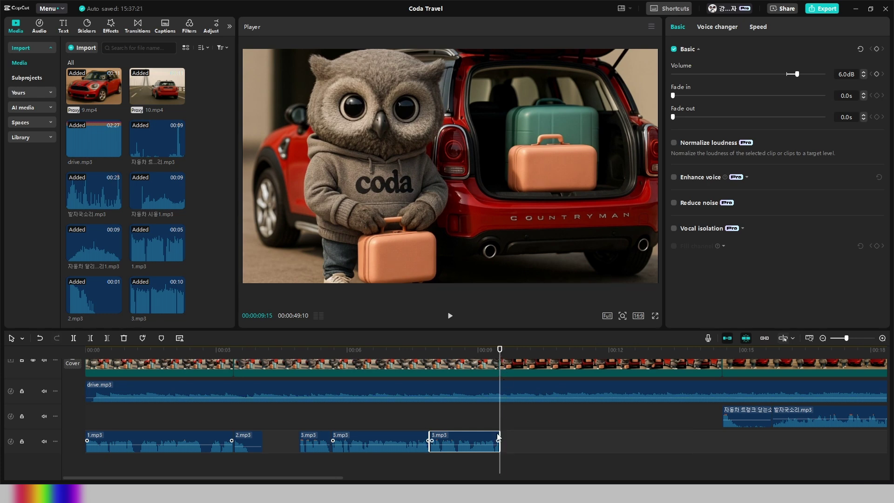
Play the end of the last 3.mp3 segment and the suitcase-loading scene to check the voice timing.
click(431, 424)
key(space)
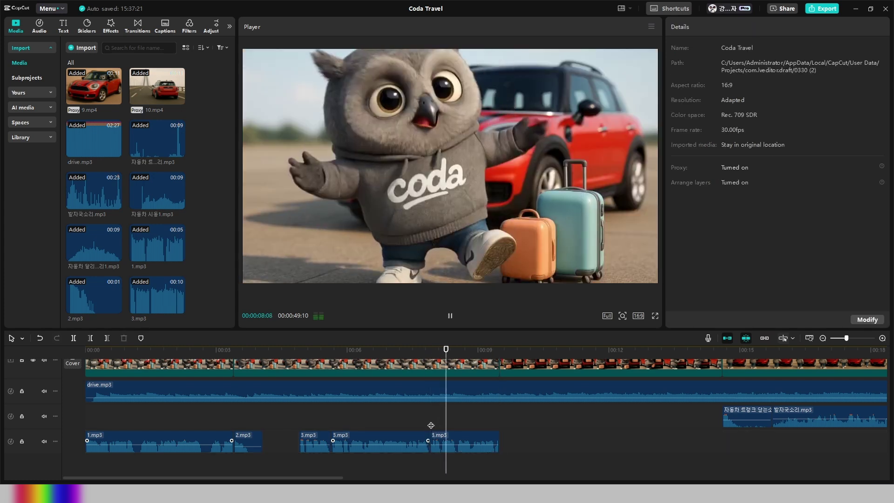
key(space)
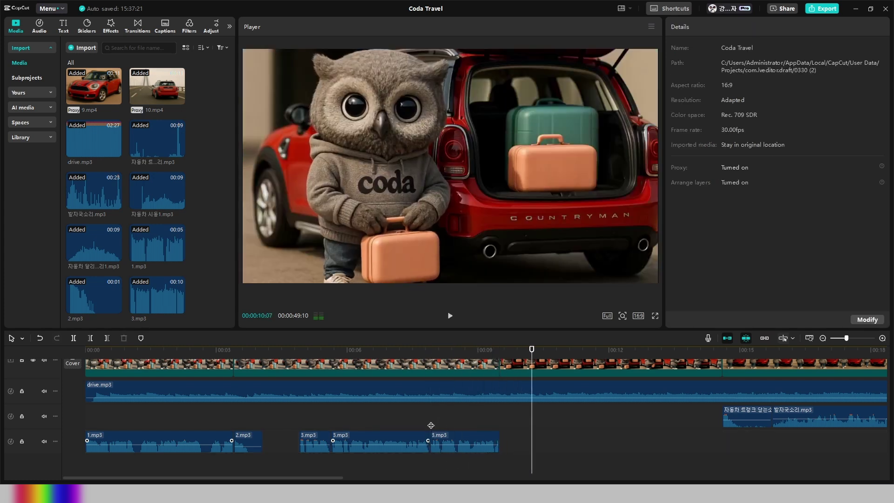
click(499, 415)
key(space)
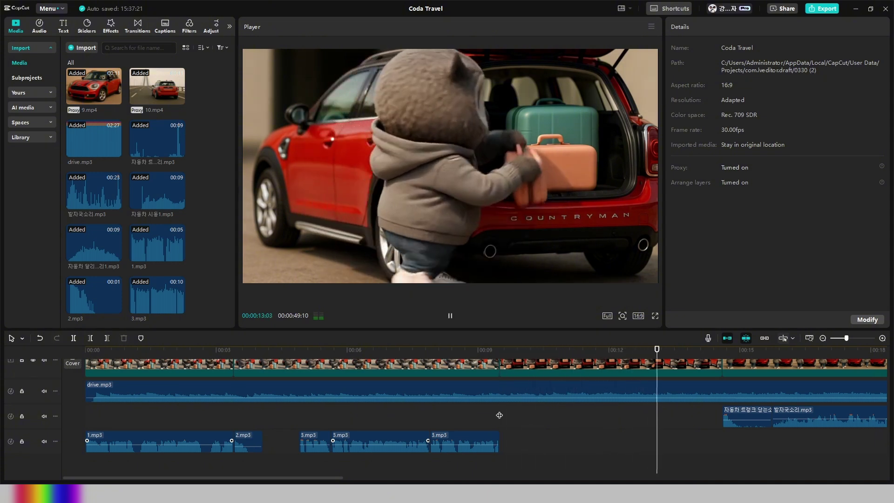
Add 4.mp3 to the voice track directly after the last 3.mp3 segment and set its volume to 6.0 dB.
drag(159, 309, 499, 436)
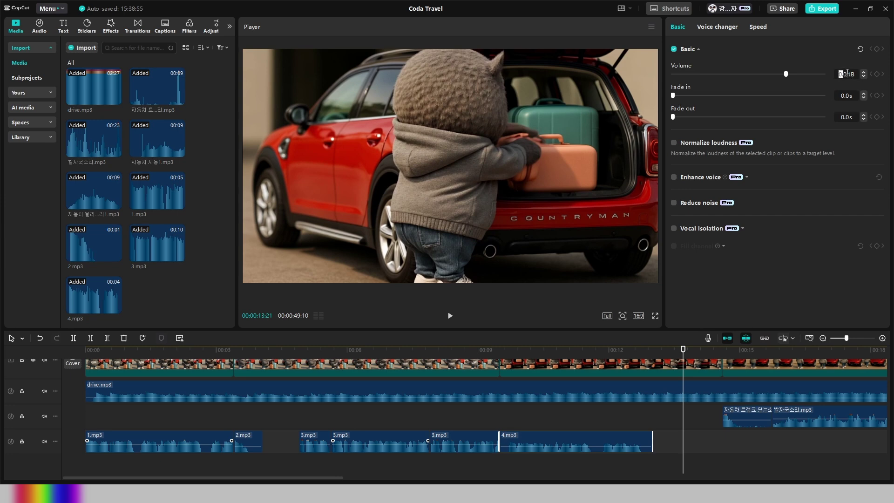
text(6)
key(Return)
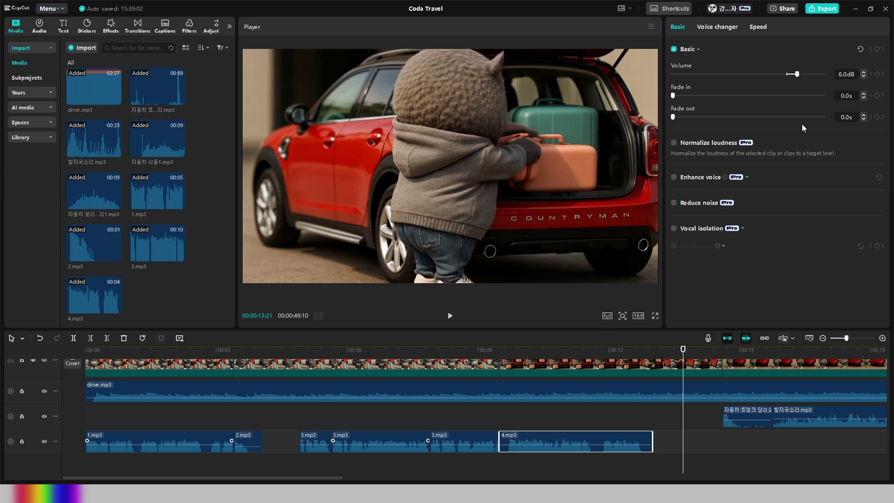
Apply the Echo voice filter to the 4.mp3 clip.
click(723, 29)
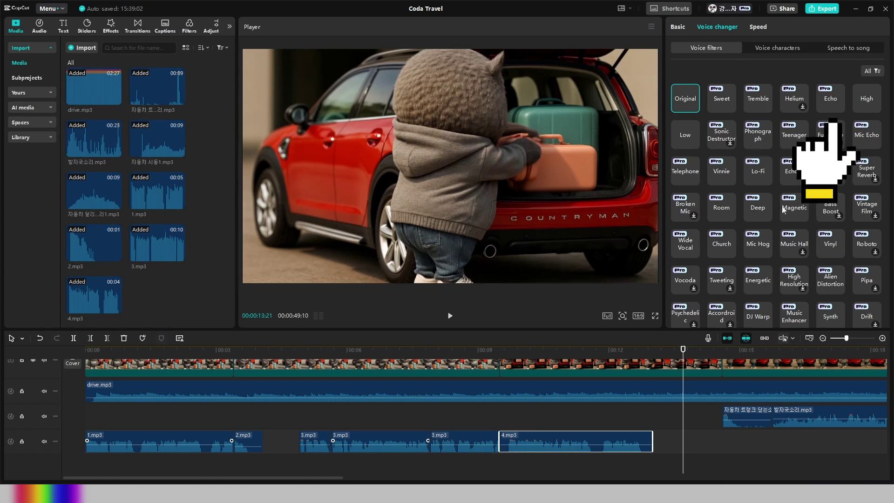
click(829, 100)
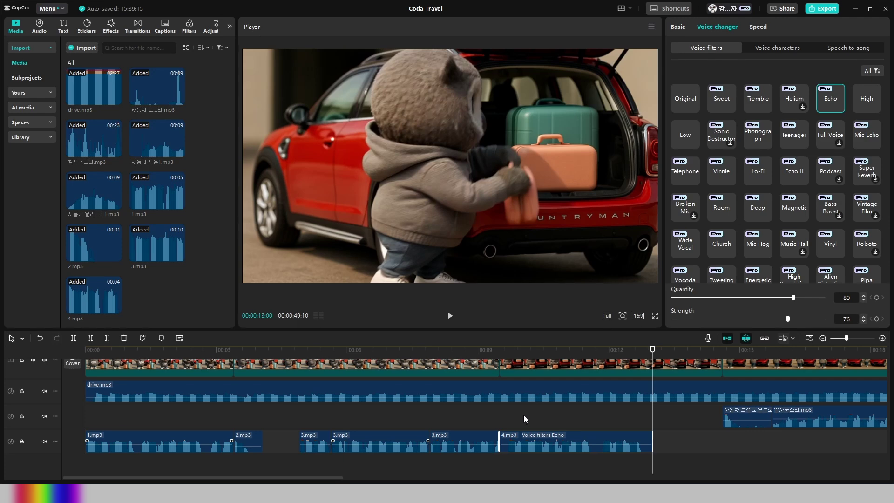
Apply the "Spo...oom" Out animation with a 1.0 s duration to the final 10.mp4 clip.
scroll(520, 413, down, 3)
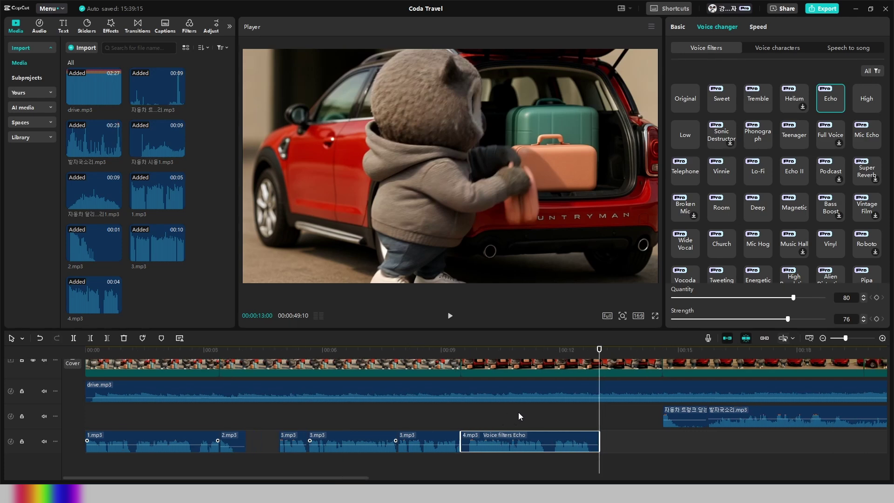
scroll(513, 408, down, 1)
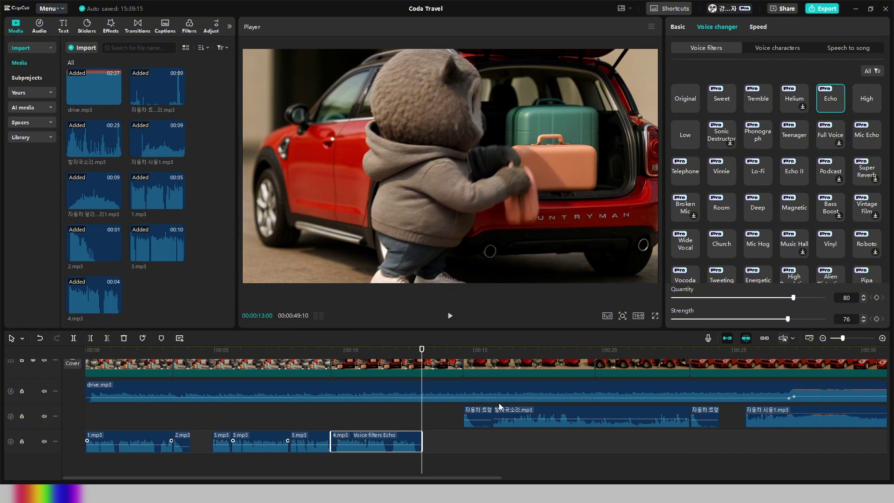
scroll(499, 401, up, 2)
scroll(499, 401, down, 3)
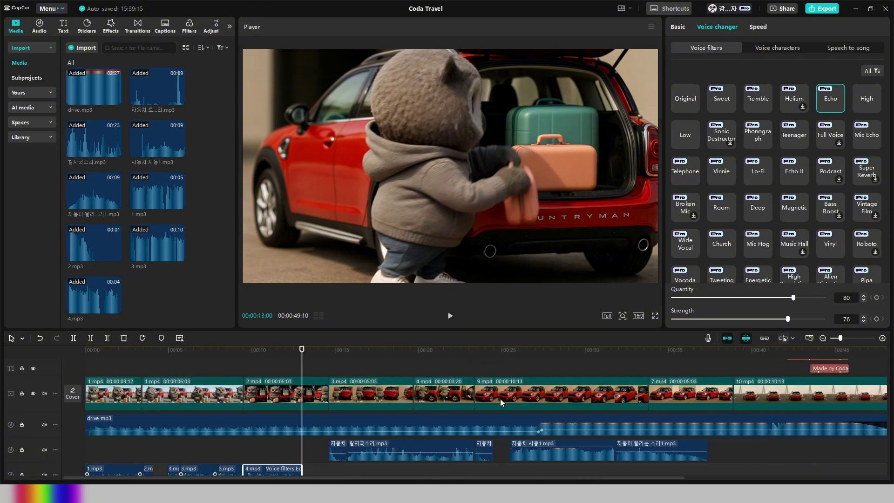
scroll(500, 399, down, 1)
drag(96, 361, 87, 361)
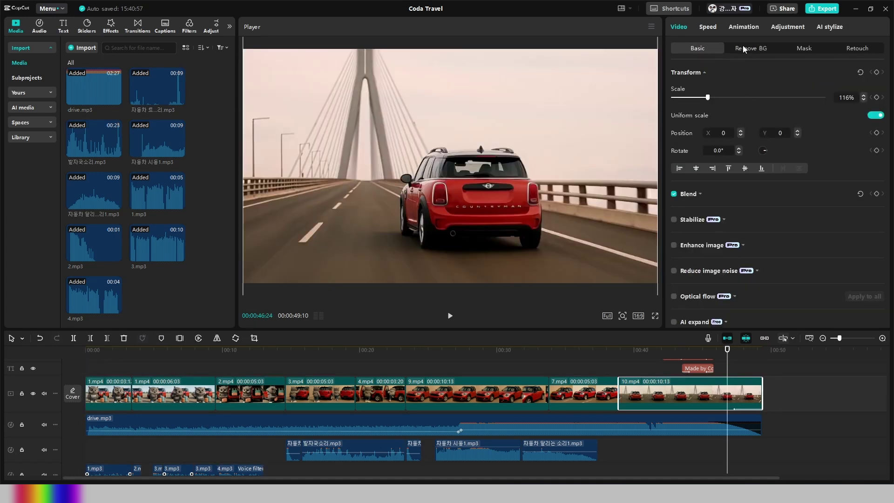
click(751, 27)
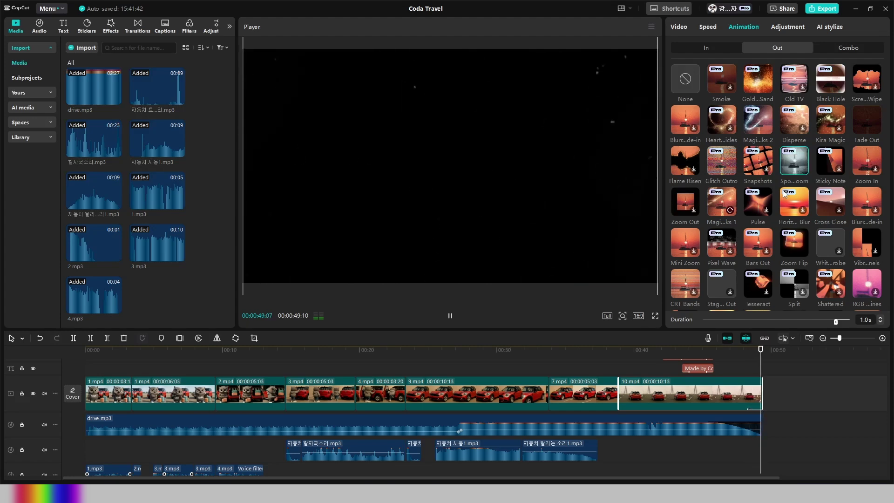
Play the ending from 00:00:41:25 to check the closing animation and titles, and start playing the full video from the beginning.
click(659, 365)
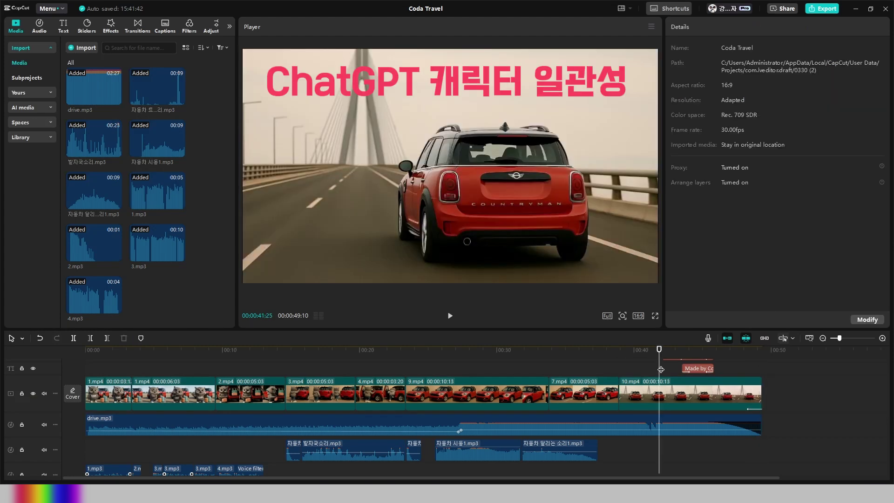
key(space)
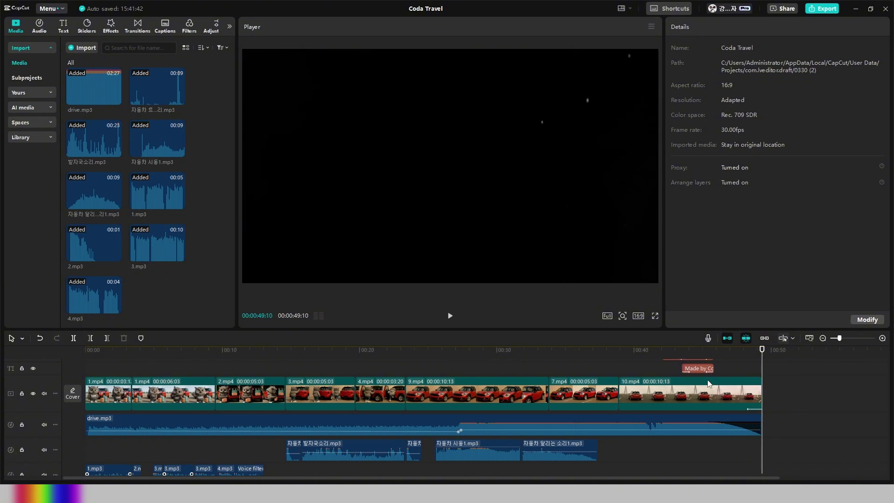
click(715, 383)
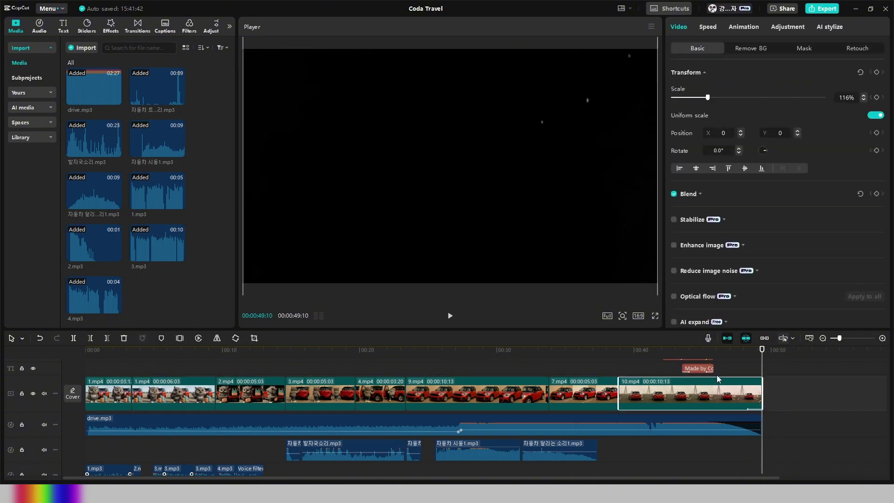
click(624, 357)
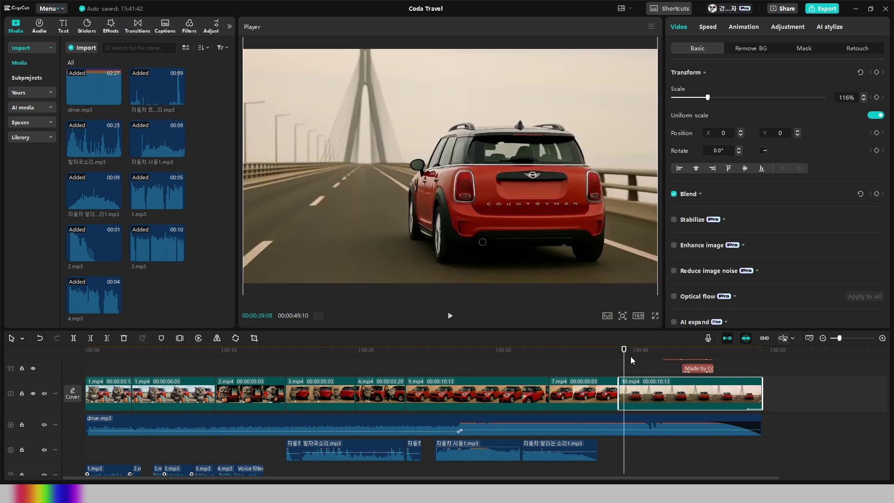
click(761, 365)
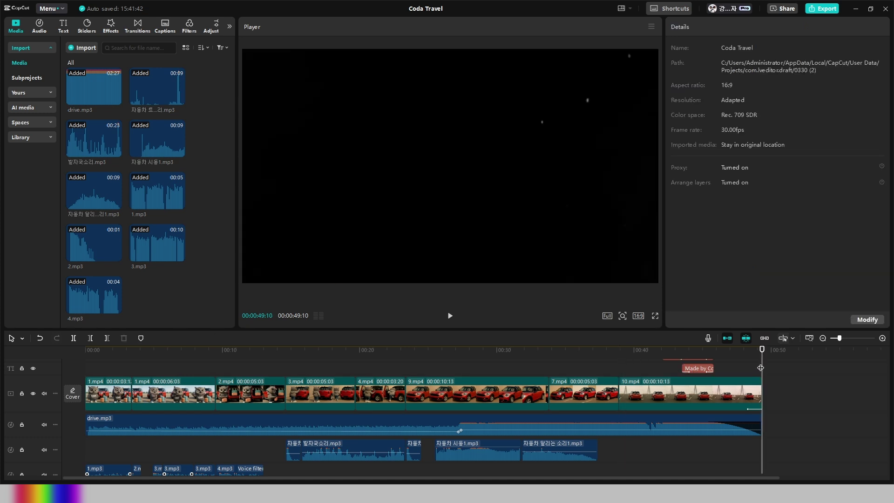
key(space)
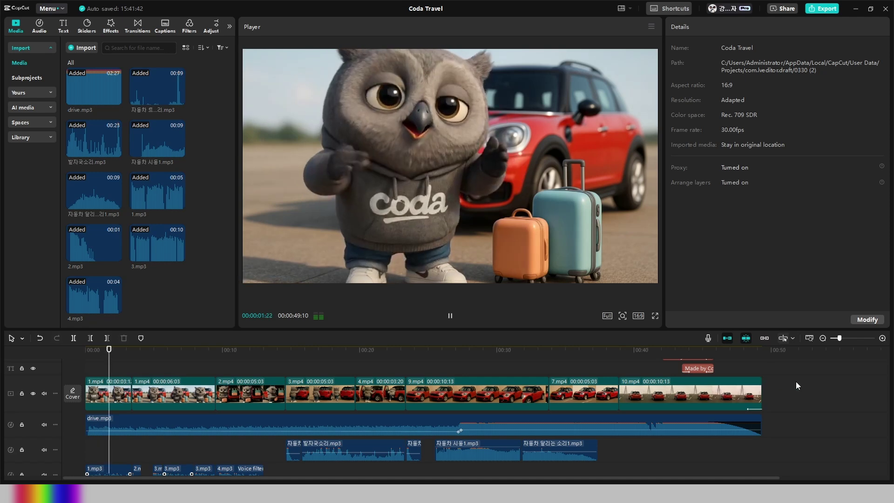